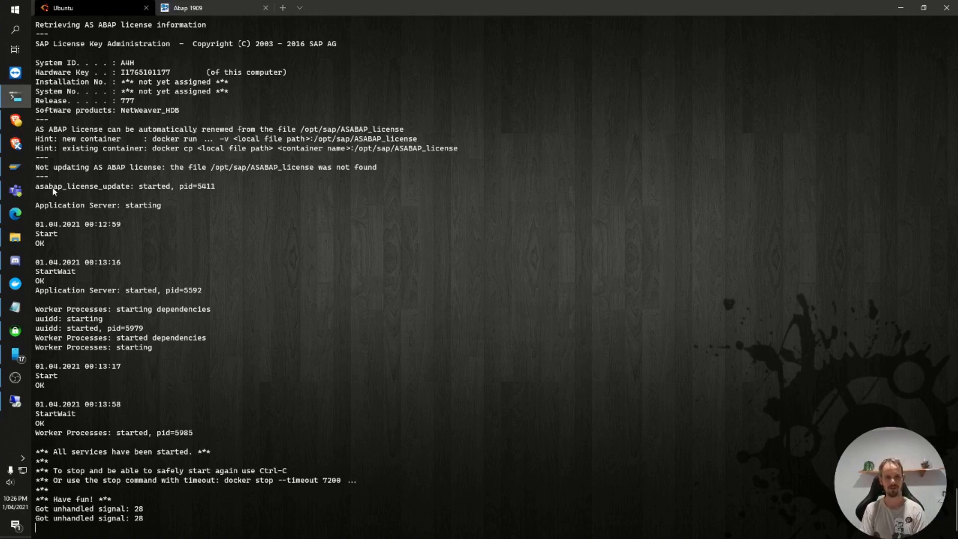
Step: Switch to SAP Logon and log on to the Agilux HANA Dev System as developer with the account password
left_click(15, 167)
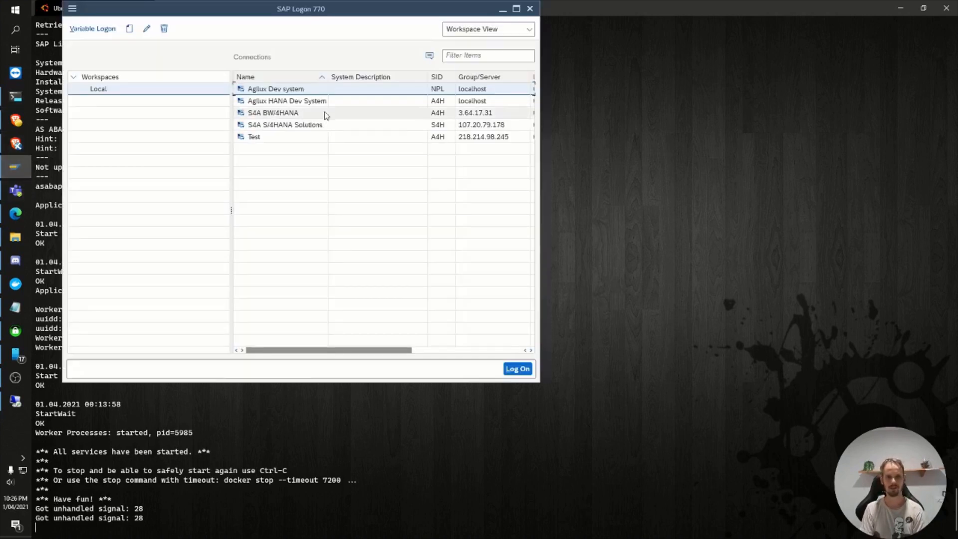
left_click(309, 102)
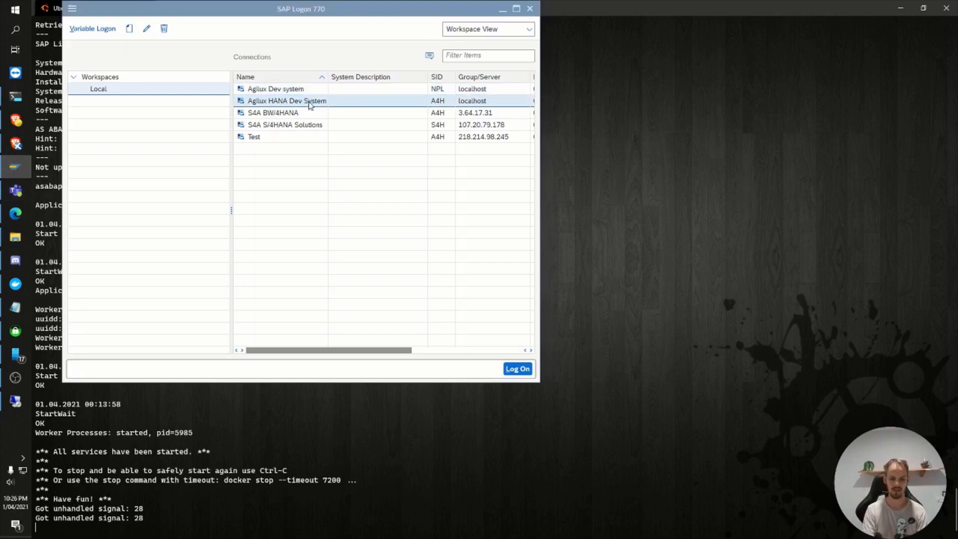
double_click(310, 103)
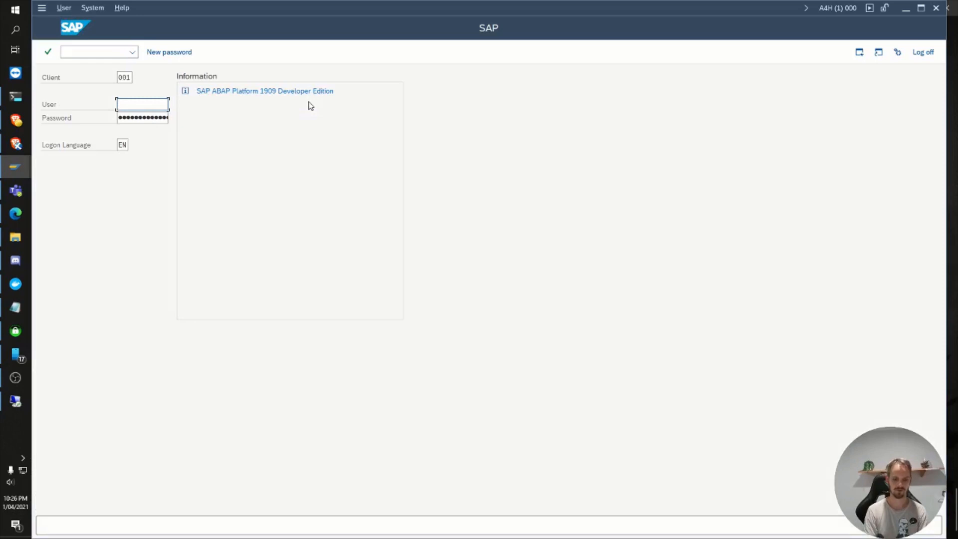
type("developer")
key("Tab")
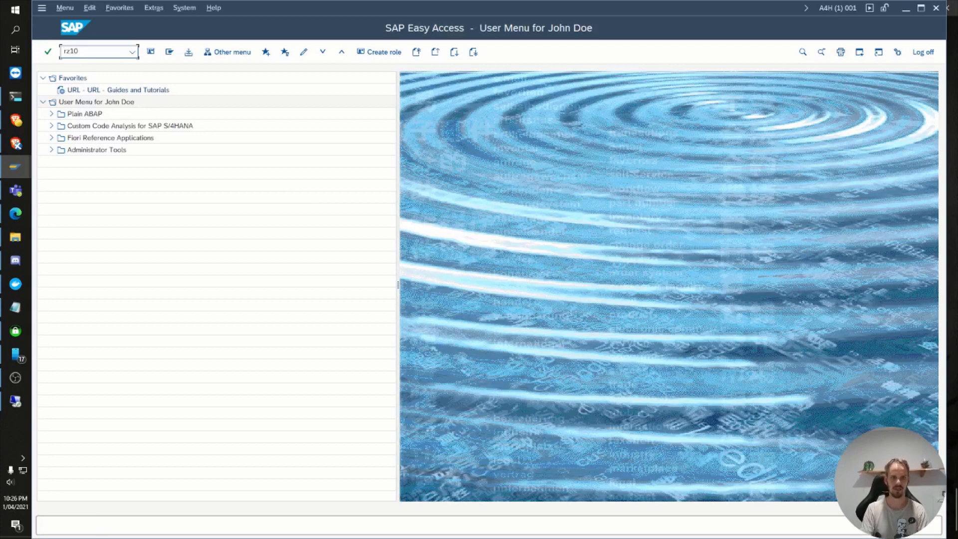
Step: Run transaction rz10 and open instance profile A4H_D00_VHCALA4HCI for changing in extended maintenance
key("Return")
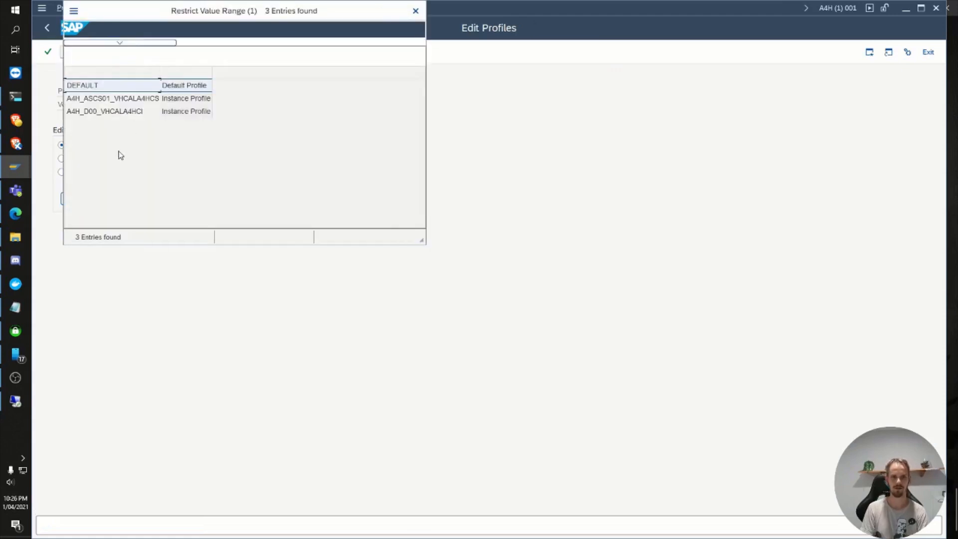
double_click(109, 114)
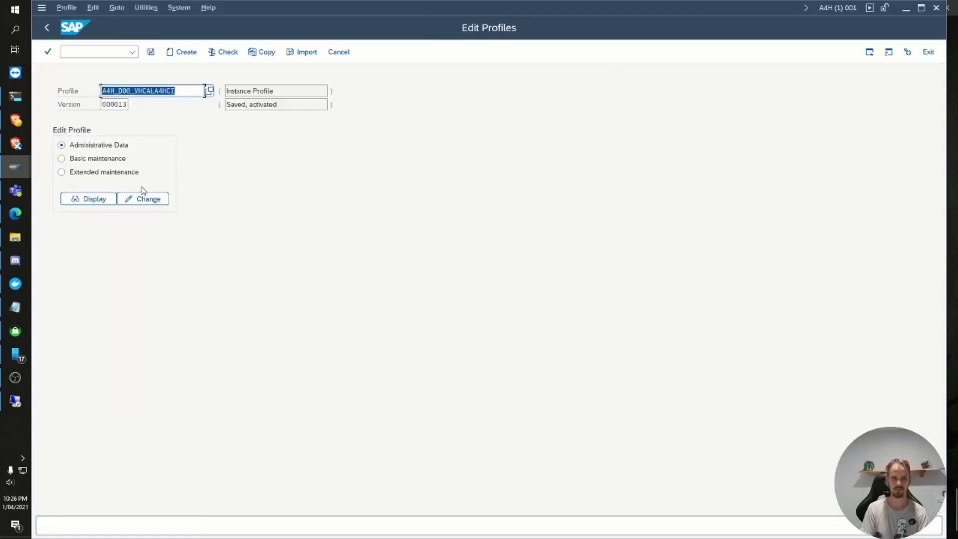
left_click(132, 174)
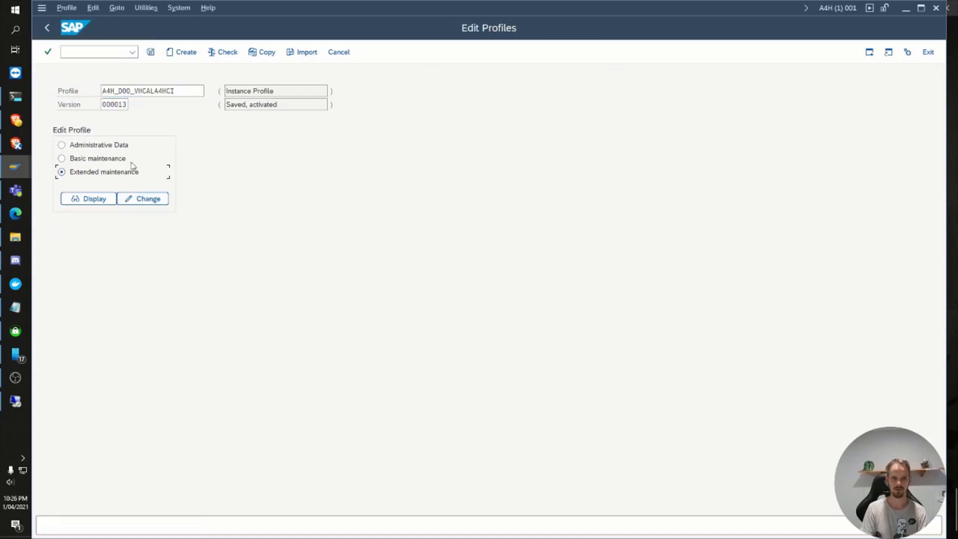
left_click(141, 199)
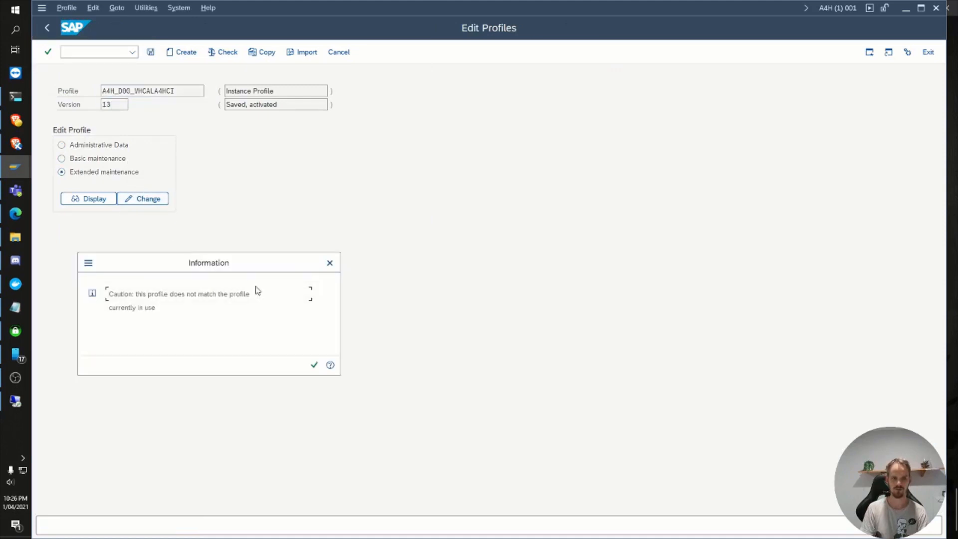
key("Return")
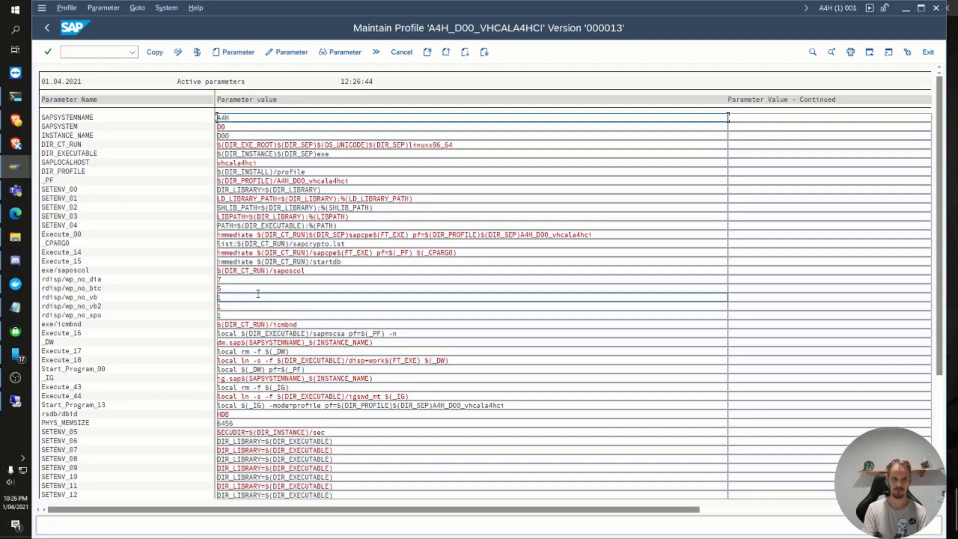
scroll(258, 294, "down", 10)
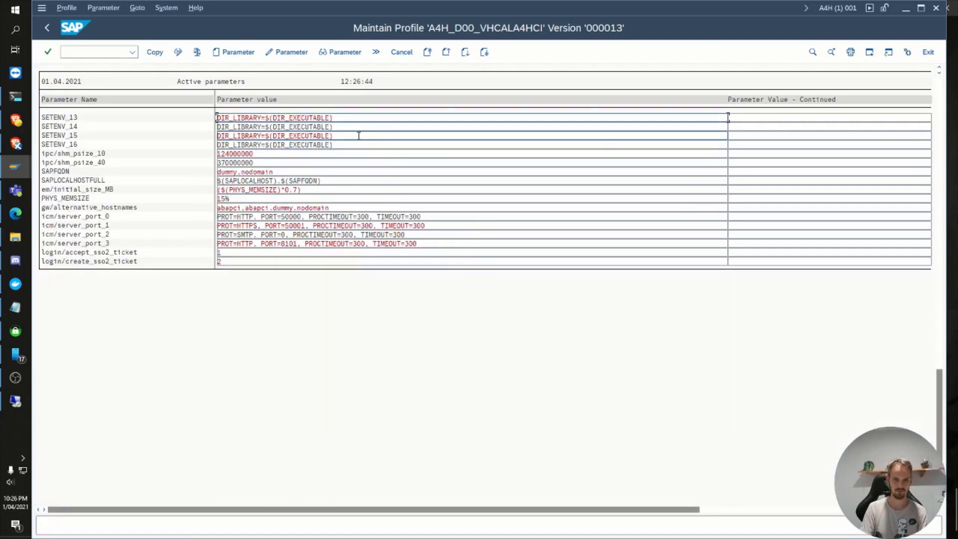
left_click(289, 172)
double_click(288, 172)
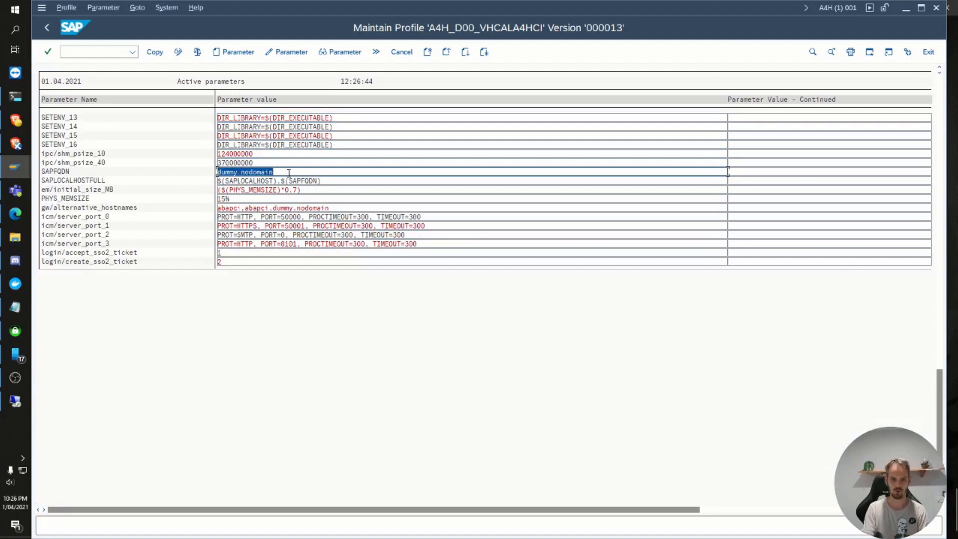
type("ag")
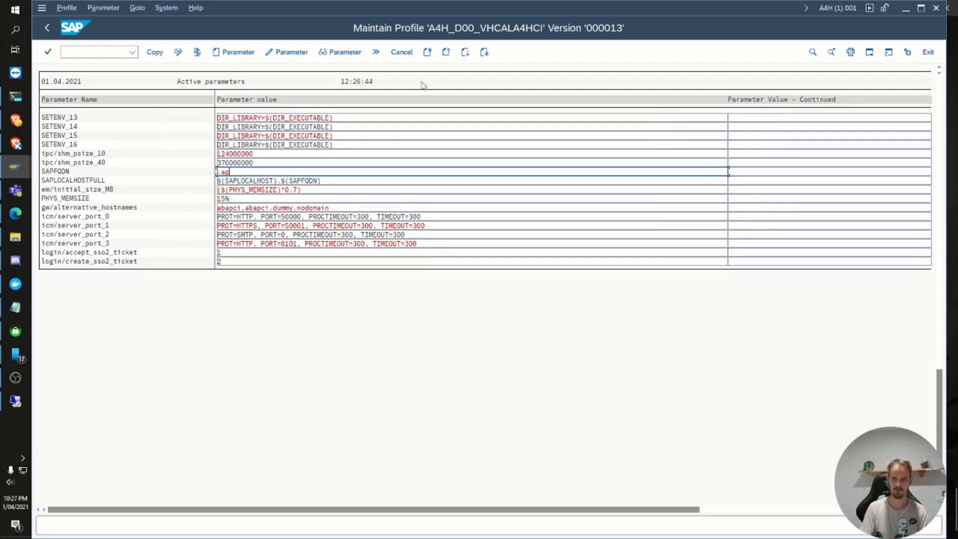
left_click(402, 52)
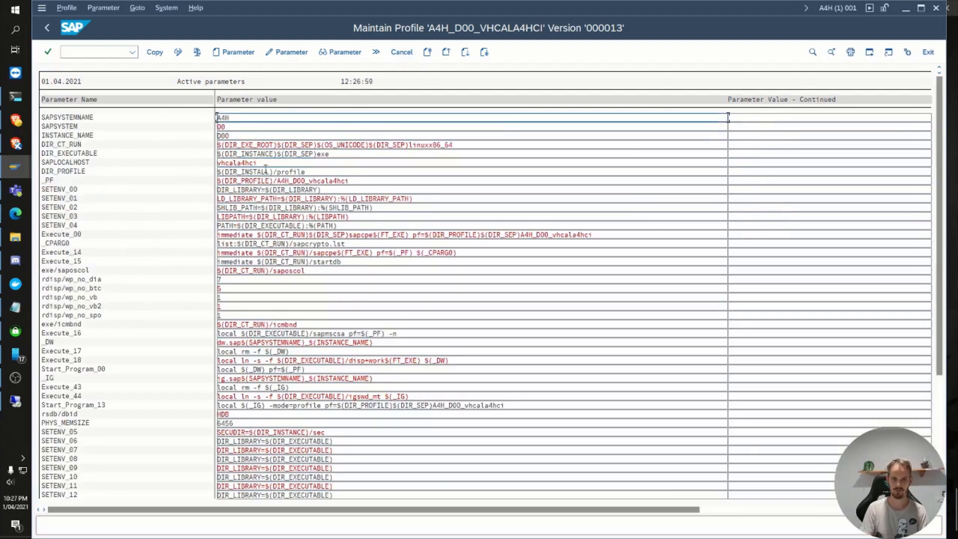
Step: Set the SAPFQDN parameter of the profile to agilux.com.au
scroll(291, 384, "down", 5)
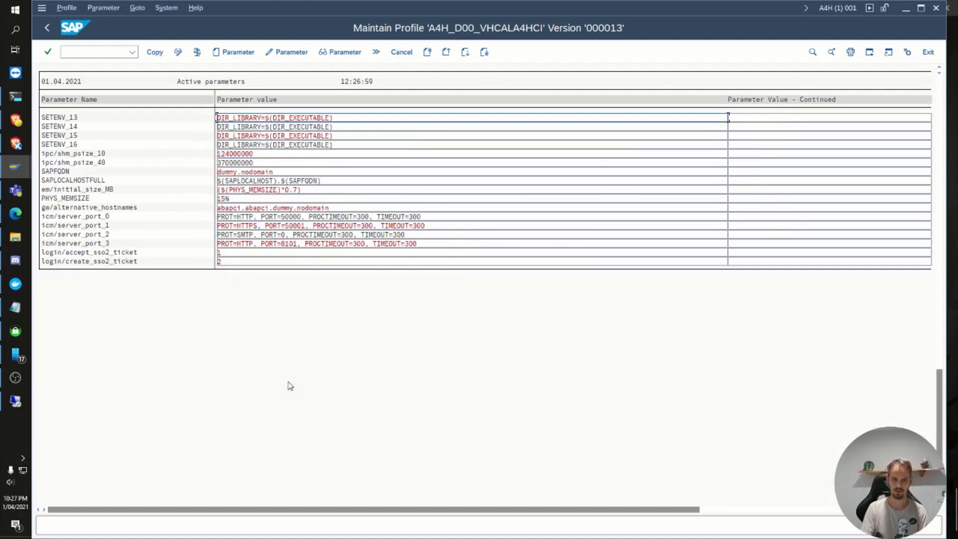
left_click_drag(278, 171, 199, 169)
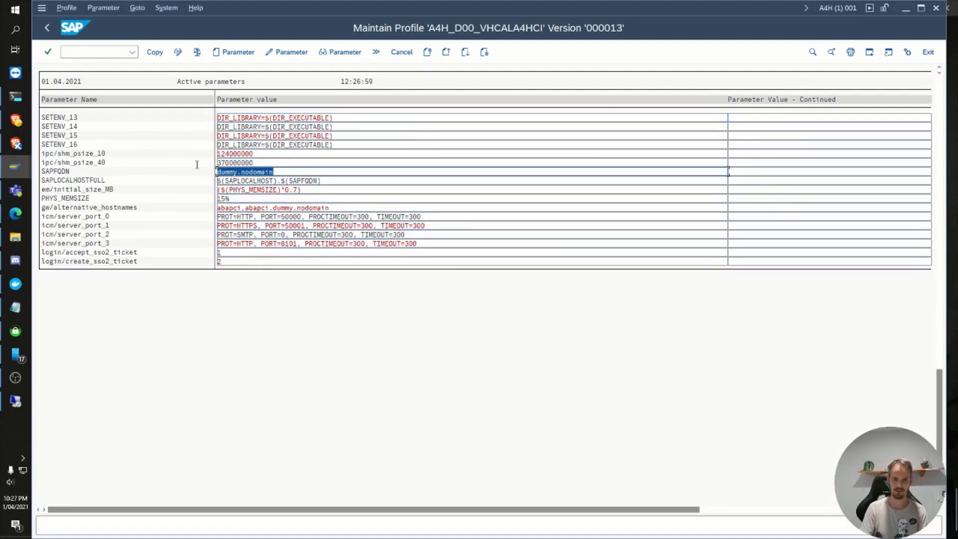
type("s")
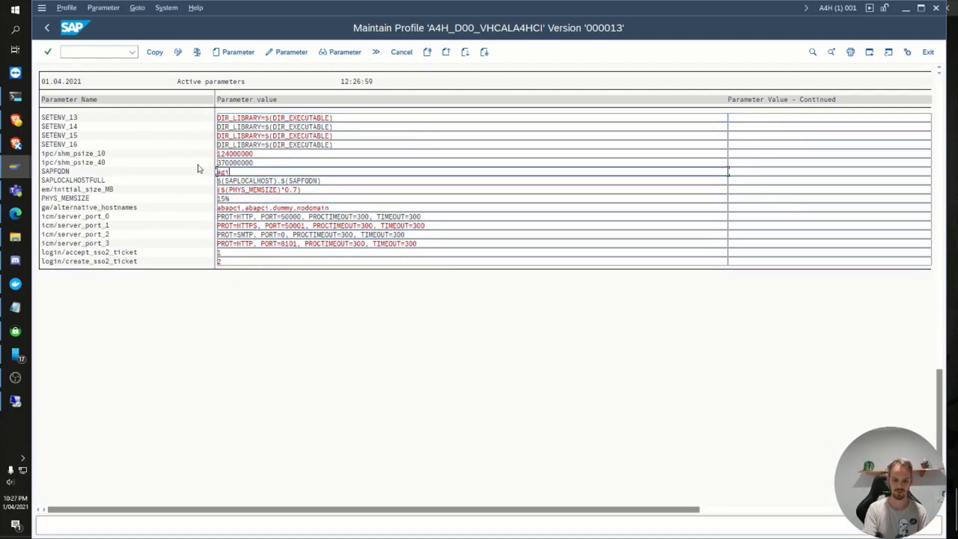
type("gilux.com.au")
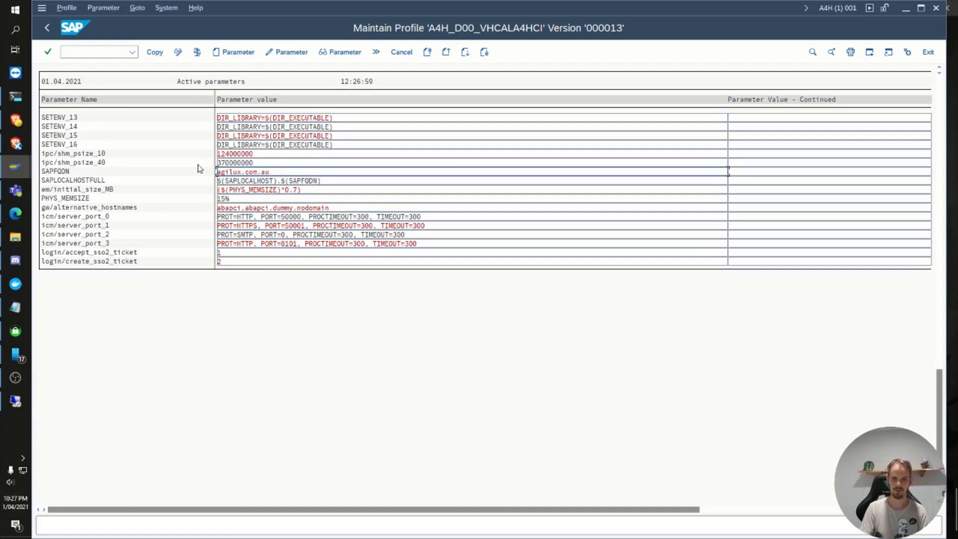
Step: Replace the domain part of the gw/alternative_hostnames value with agilux.com.au and apply the profile changes
left_click_drag(273, 207, 337, 207)
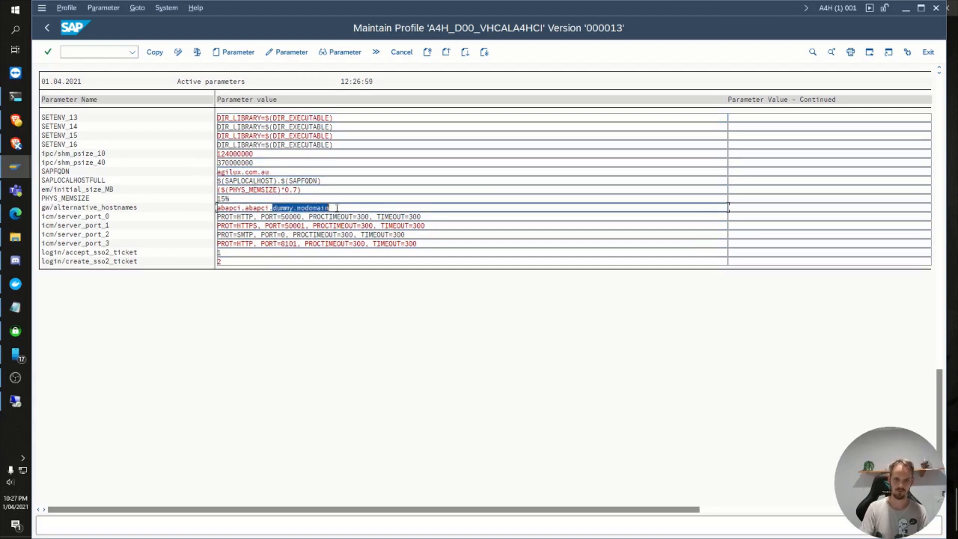
type("agilux")
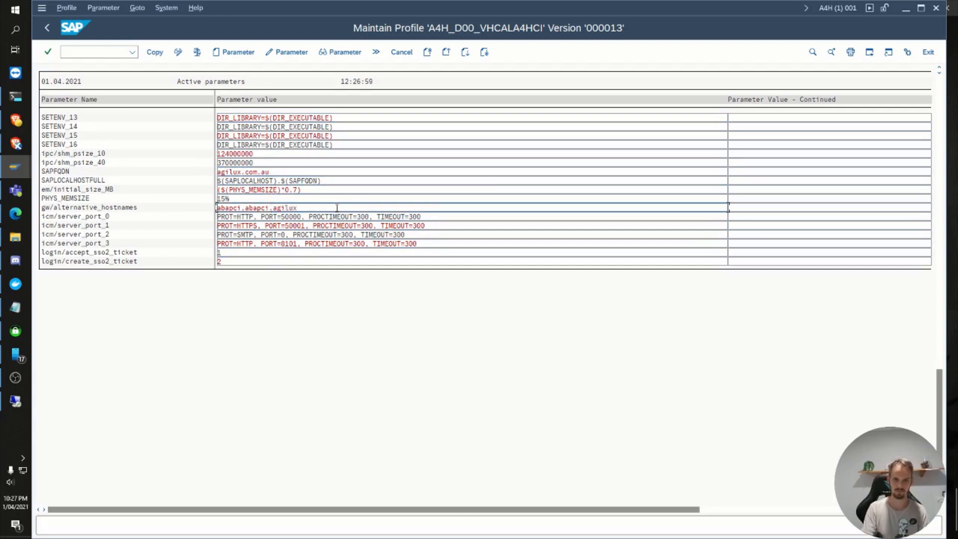
type(".com.au")
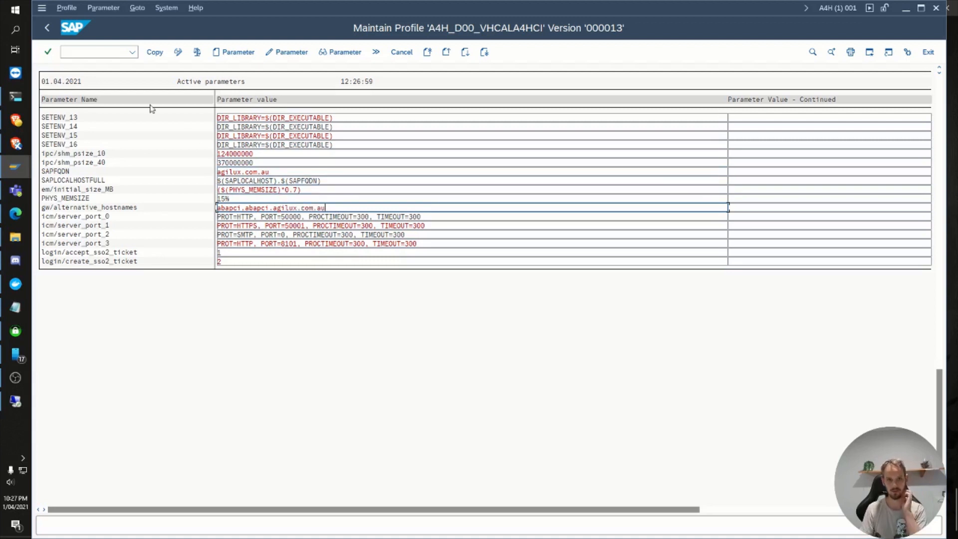
left_click(155, 53)
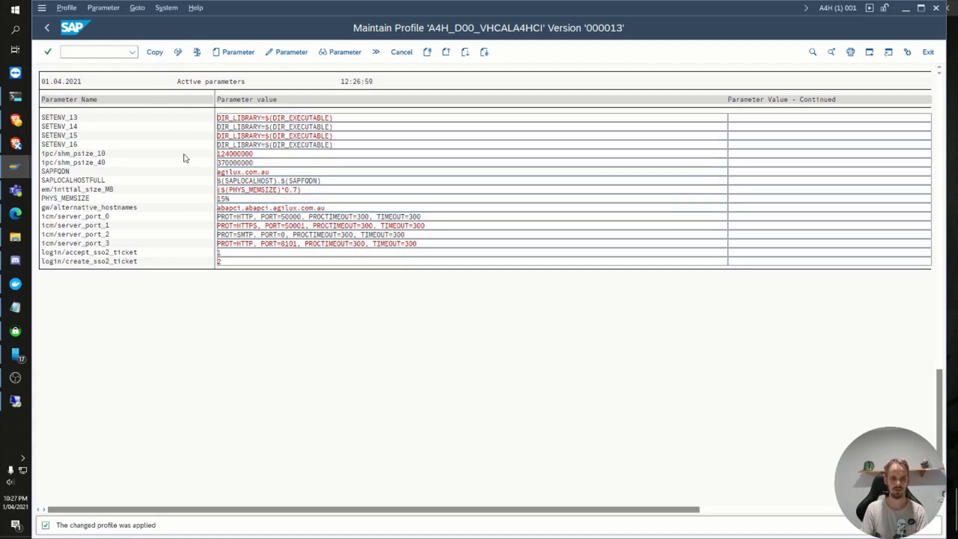
Step: Save and activate the edited profile, declining both the display of parameter errors and the operation mode consistency check
key("F3")
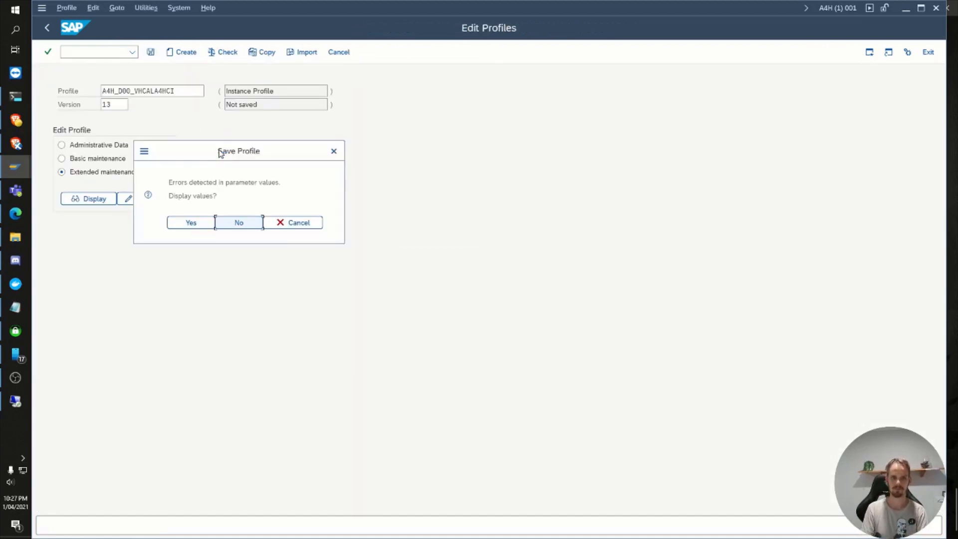
left_click(232, 222)
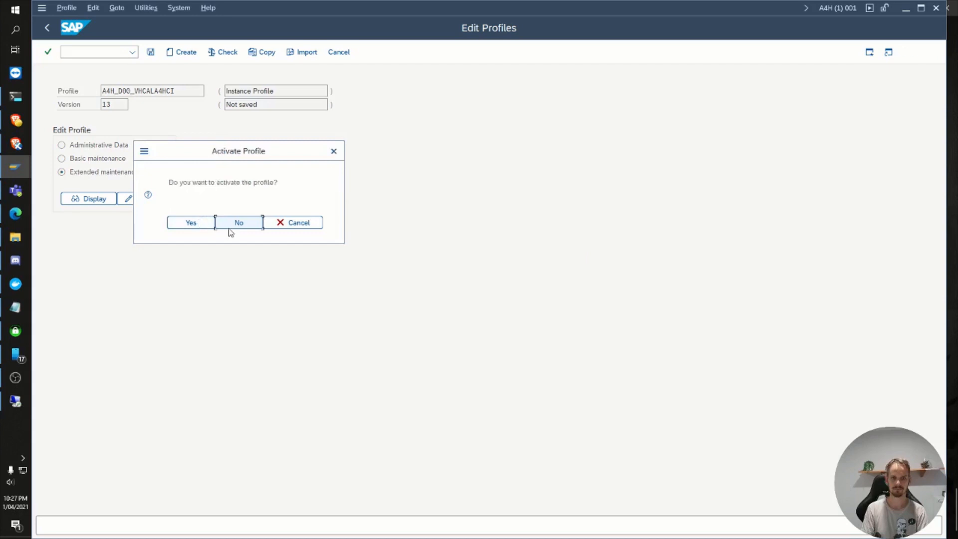
left_click(194, 223)
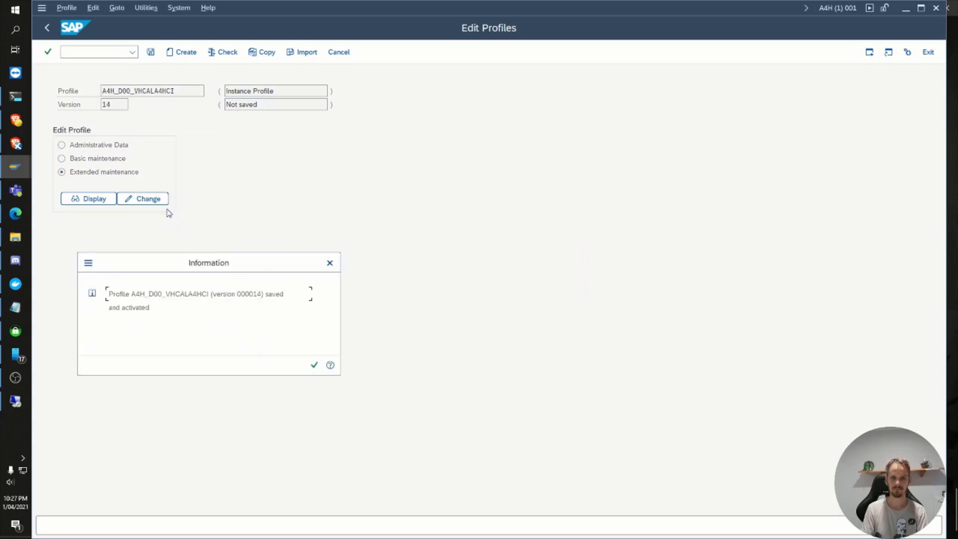
key("Return")
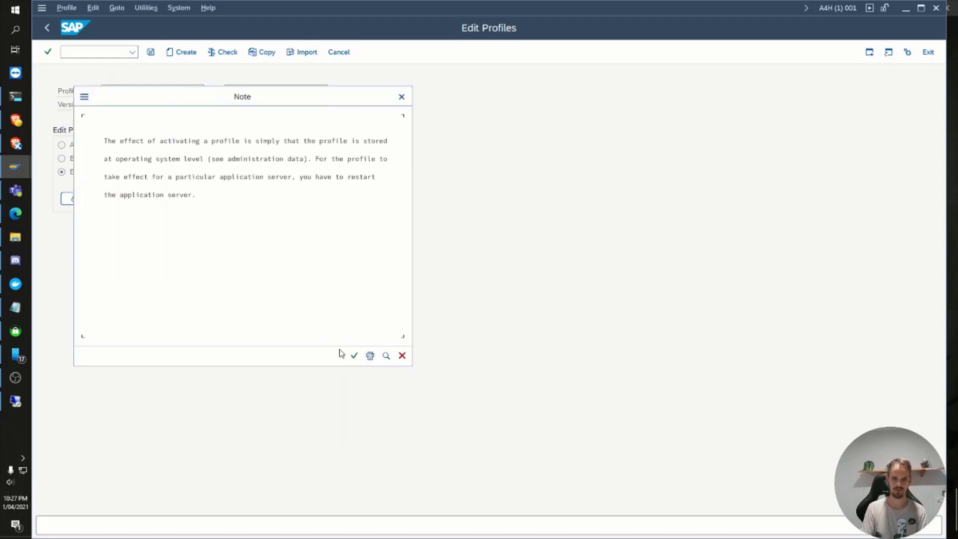
left_click(353, 355)
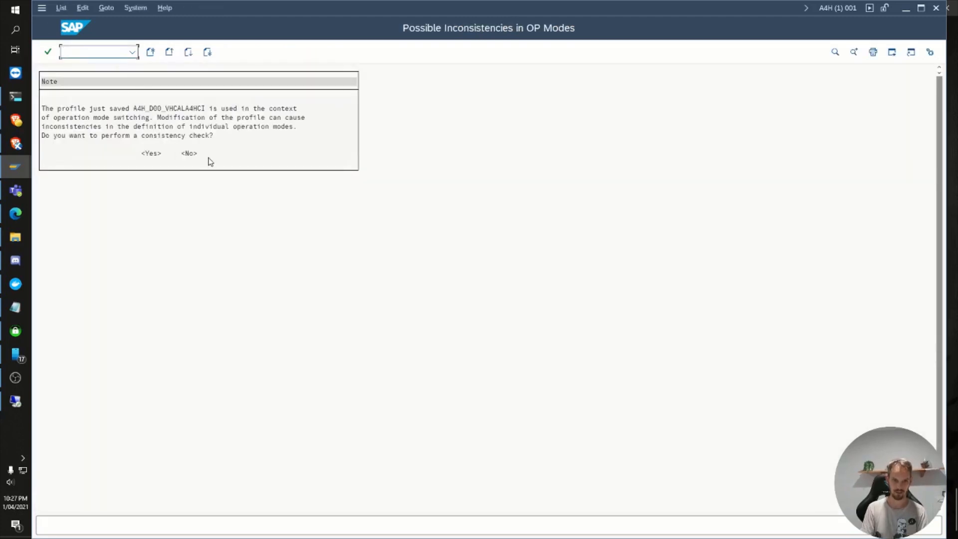
left_click(189, 153)
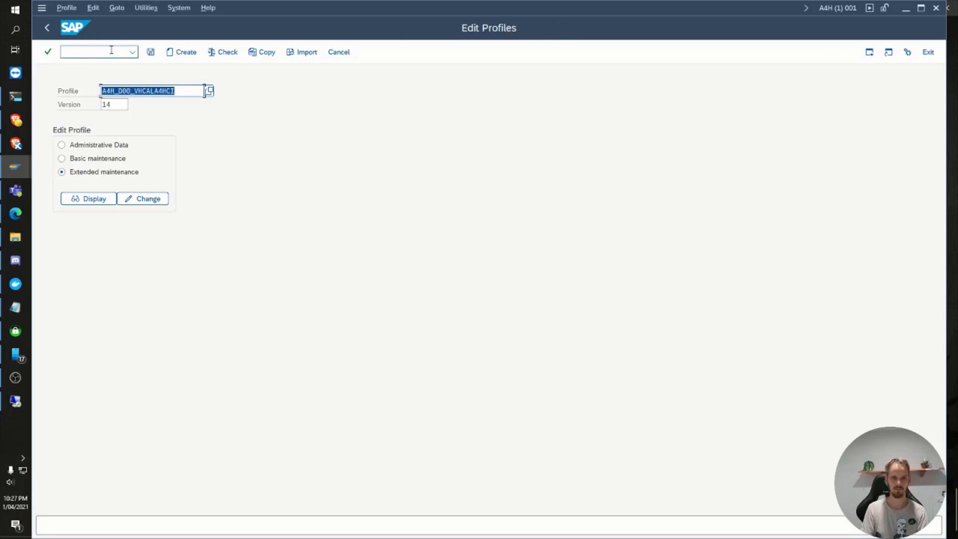
Step: Run transaction strust and open the SSL server Standard node with its own certificate
type("/nstrust")
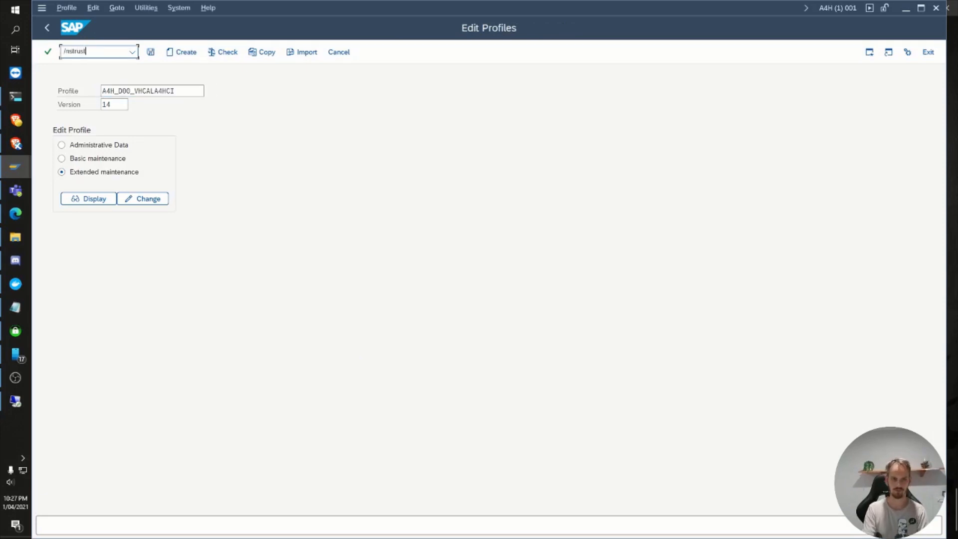
key("Return")
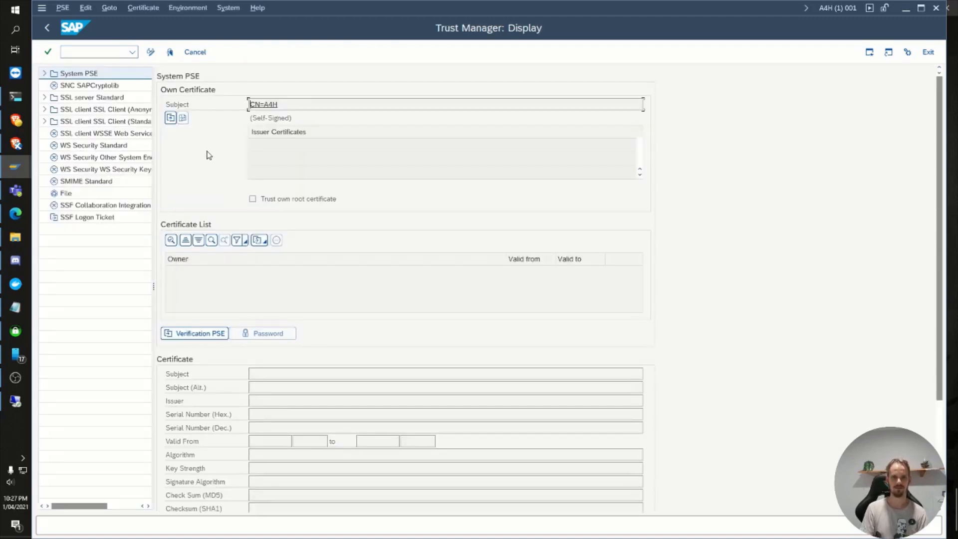
double_click(79, 100)
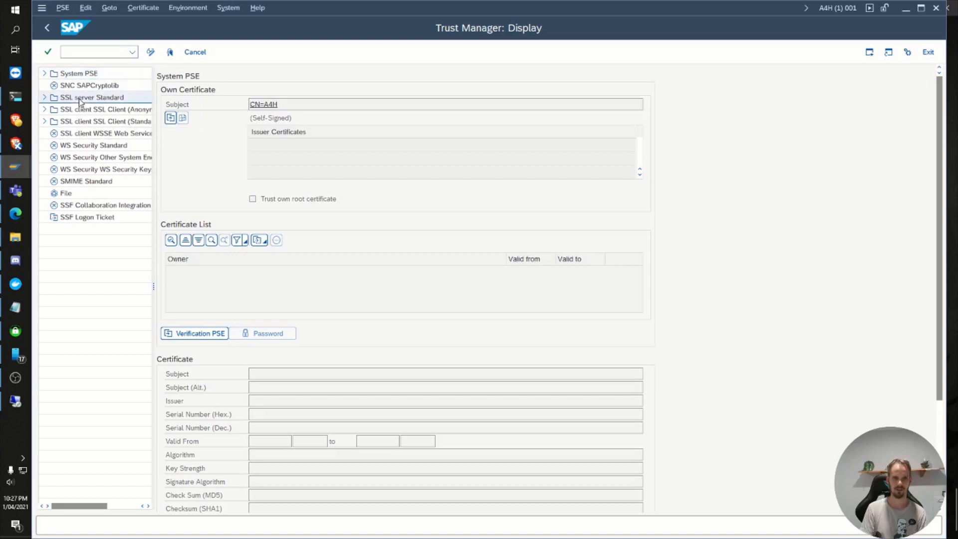
left_click(45, 98)
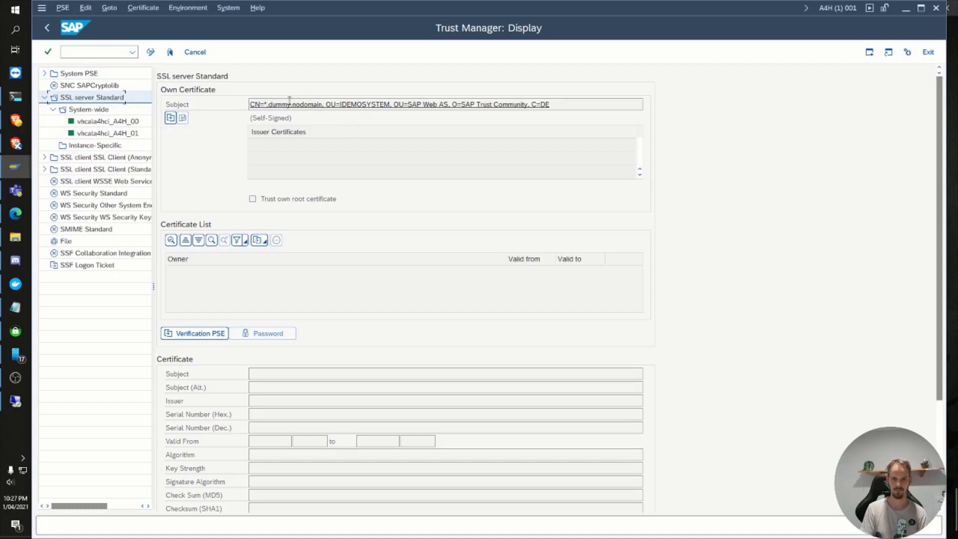
Step: Start replacing the SSL server Standard PSE in change mode and set its name to vhcala4hci.agilux.com.au
left_click(150, 53)
right_click(110, 104)
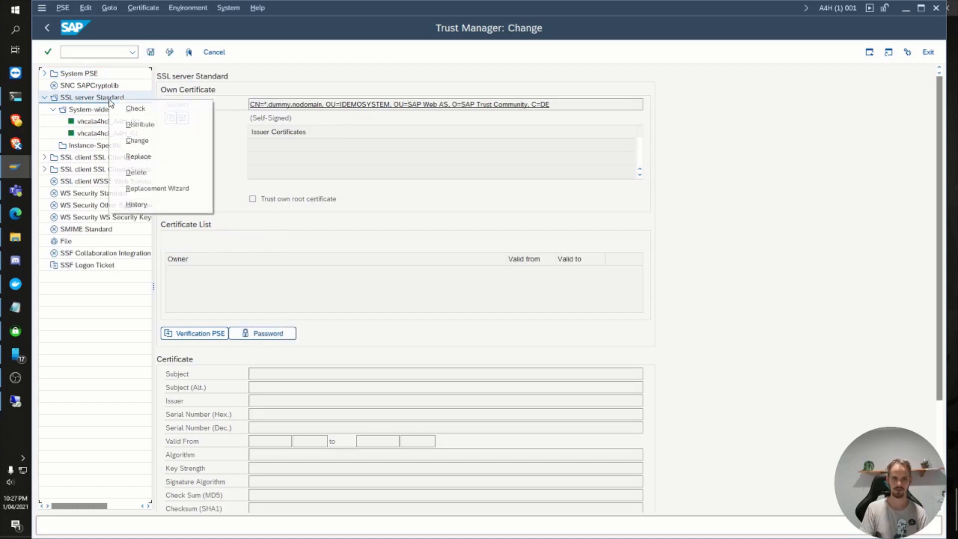
left_click(140, 158)
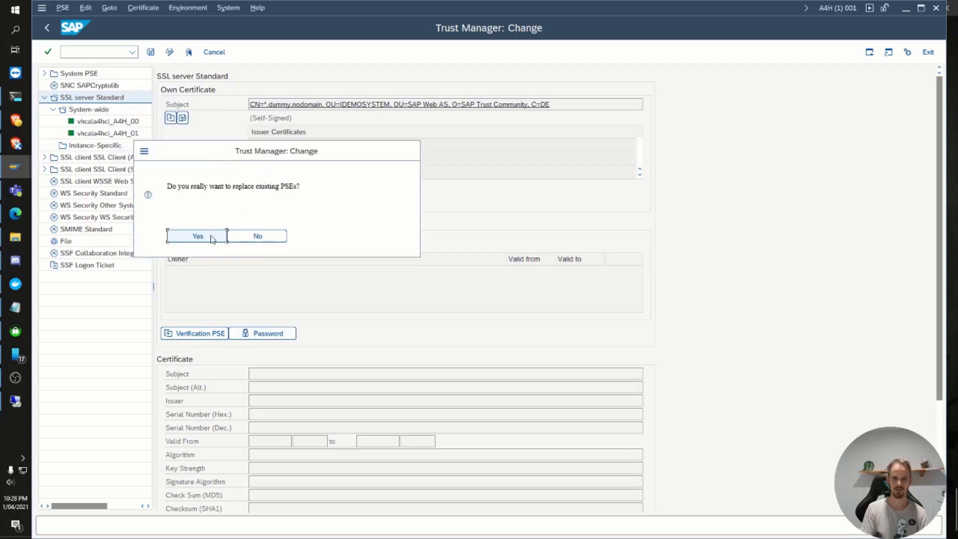
left_click(211, 239)
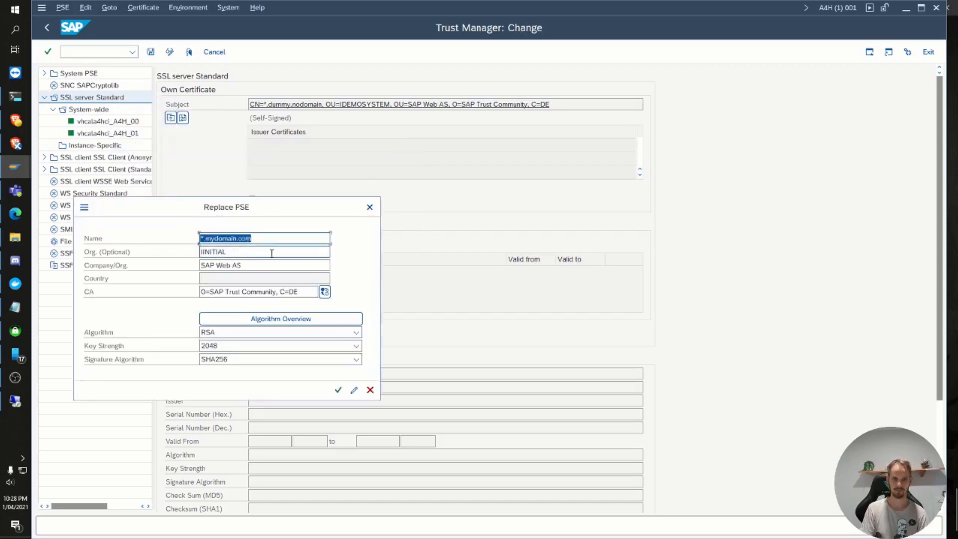
type("vhc")
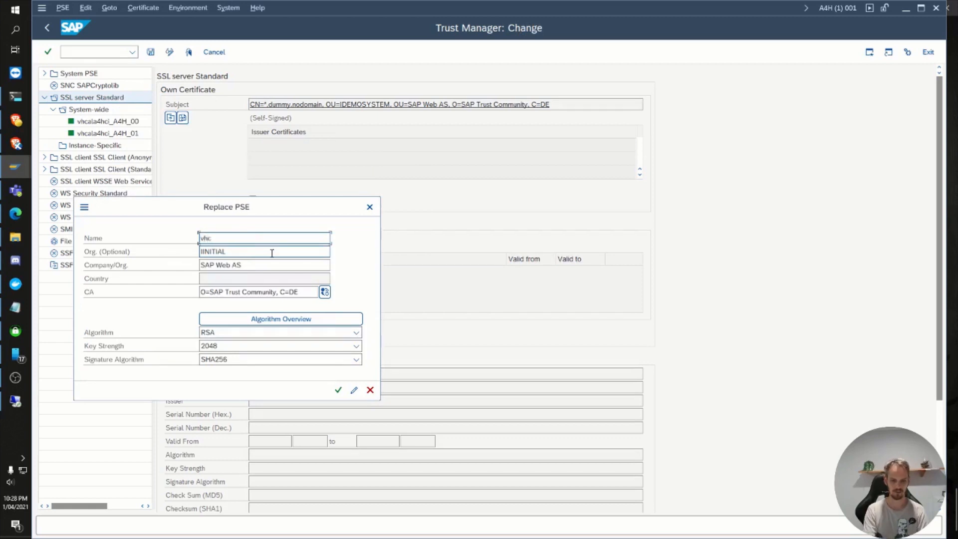
type("ala4hci.agilux.")
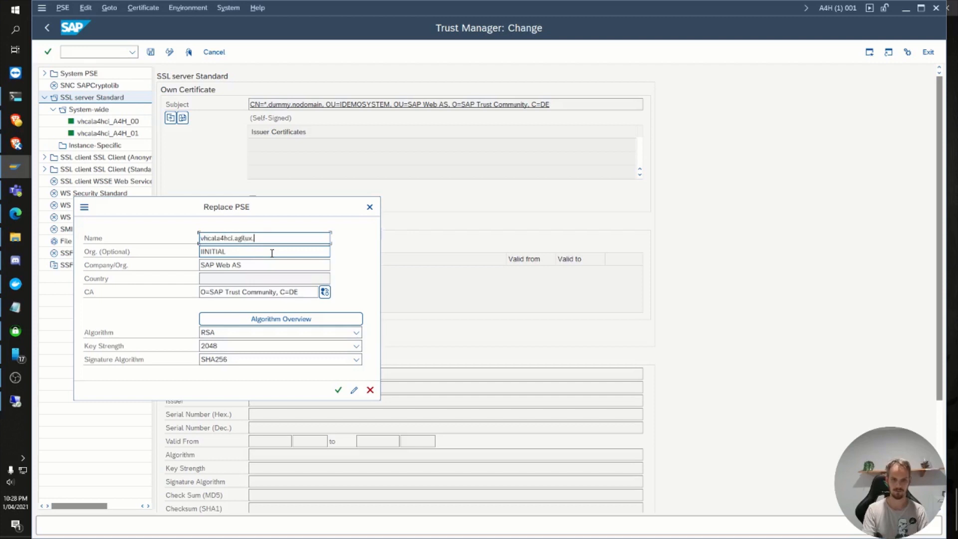
type("com.au")
key("ctrl+a")
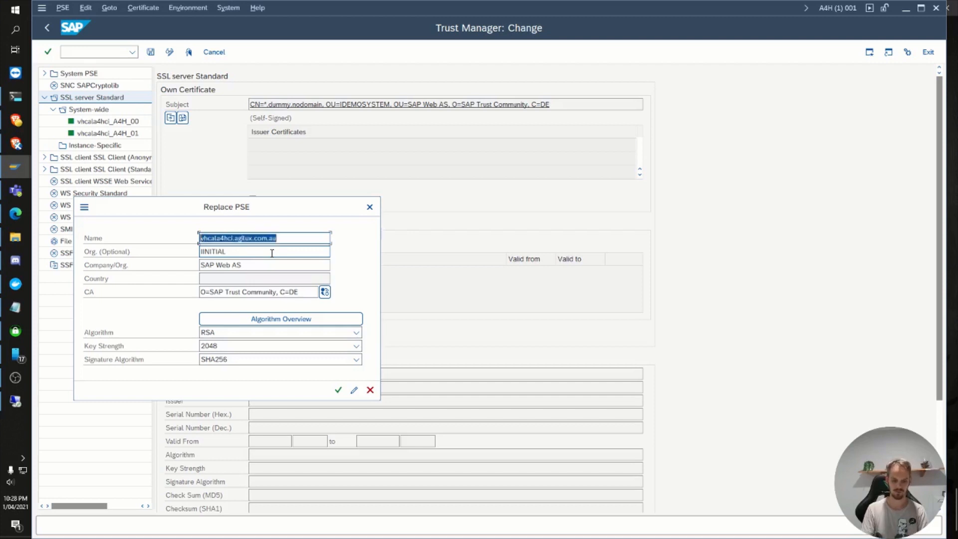
key("Home")
Step: Set the PSE's Org. to vhcala4hci, Company/Org. to Agilux and, after unlocking the field, Country to AU, and confirm
key("Tab")
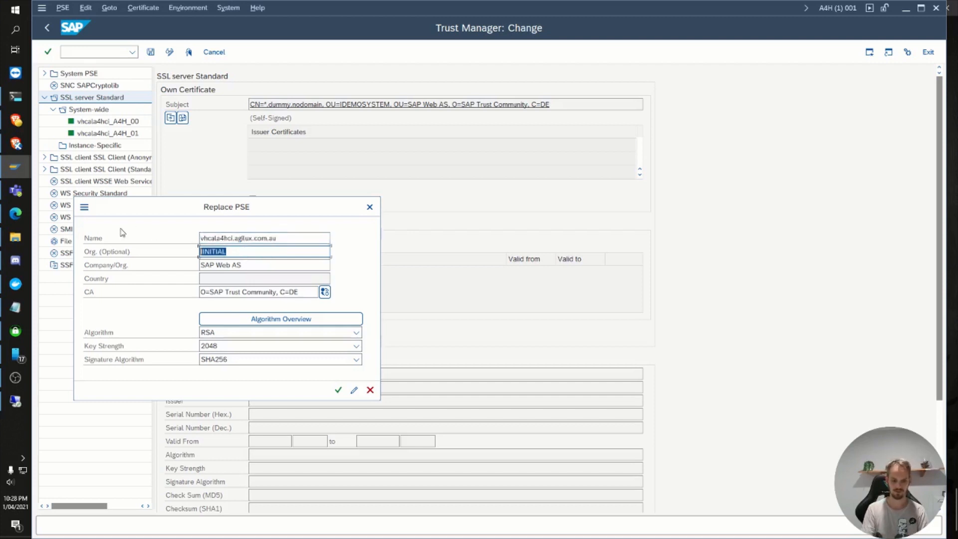
type("vhcala4hci")
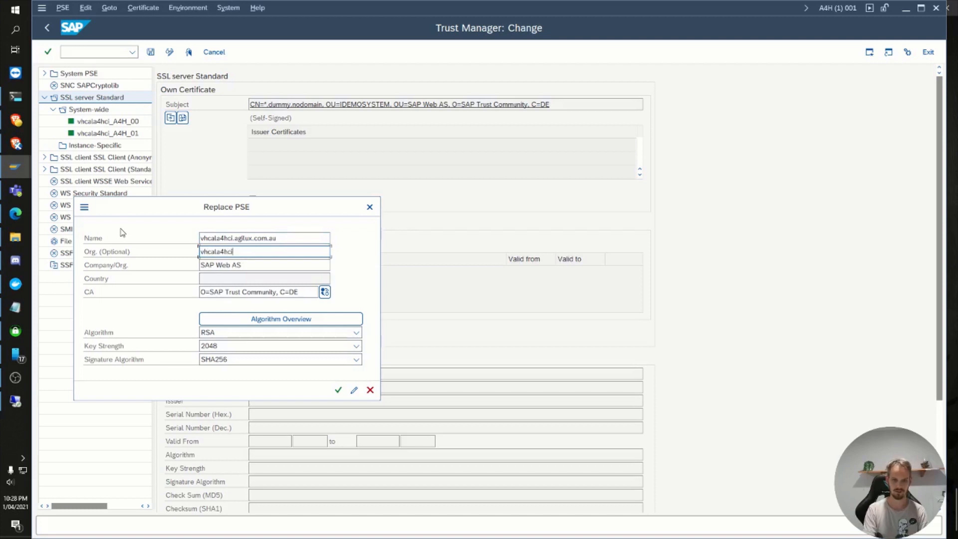
key("Tab")
type("Ag")
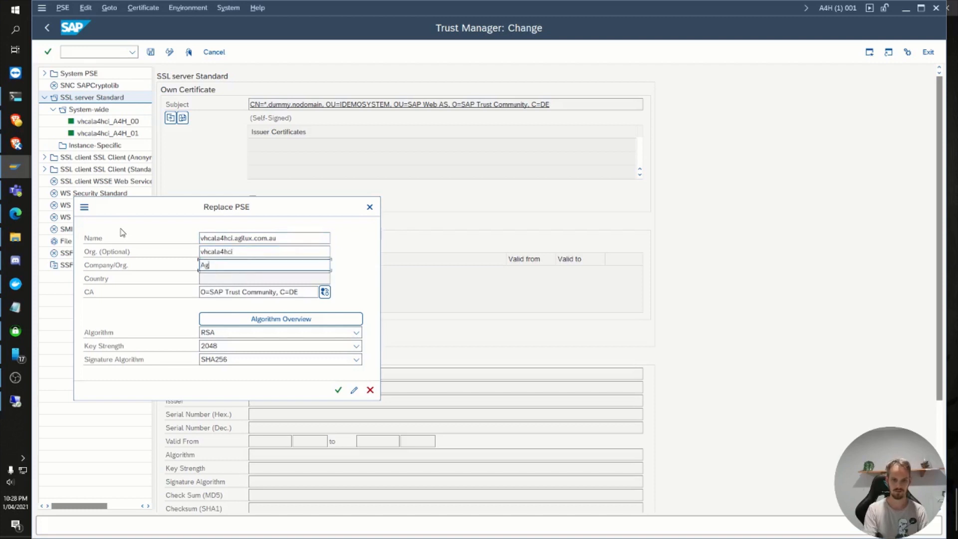
type("ilux")
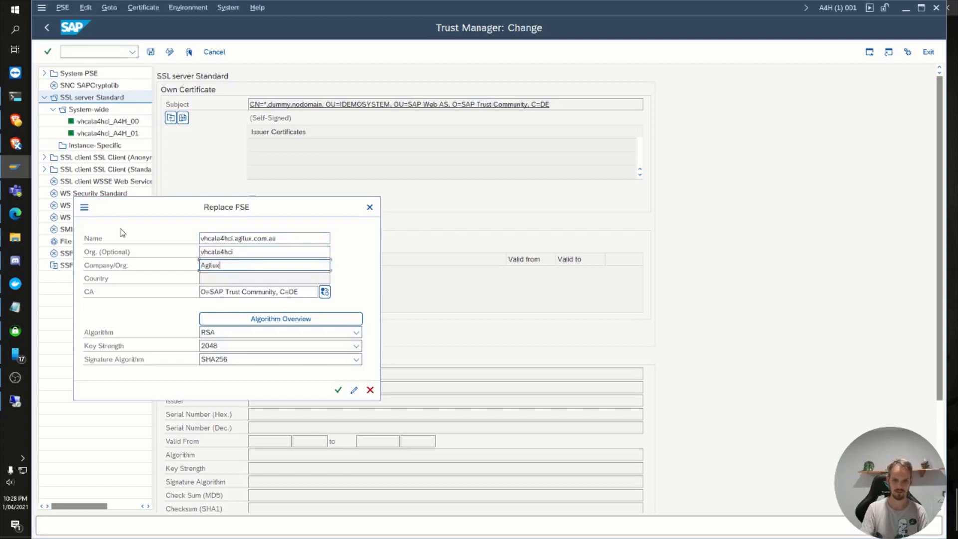
left_click(325, 292)
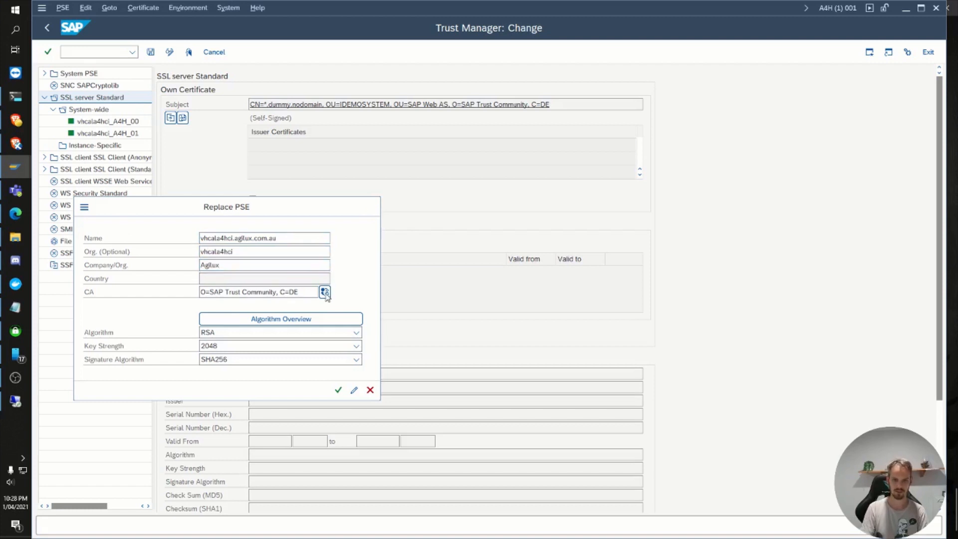
left_click(268, 279)
type("AU")
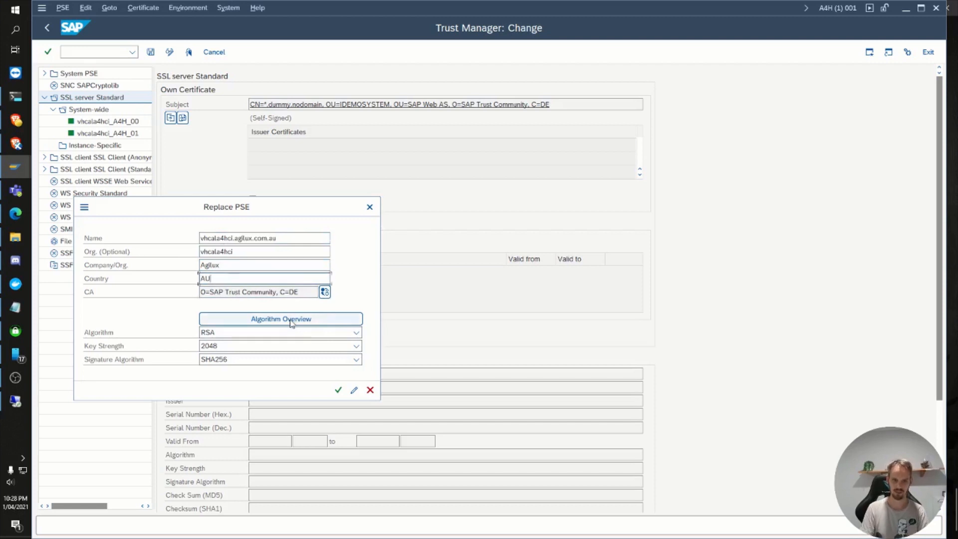
left_click(336, 392)
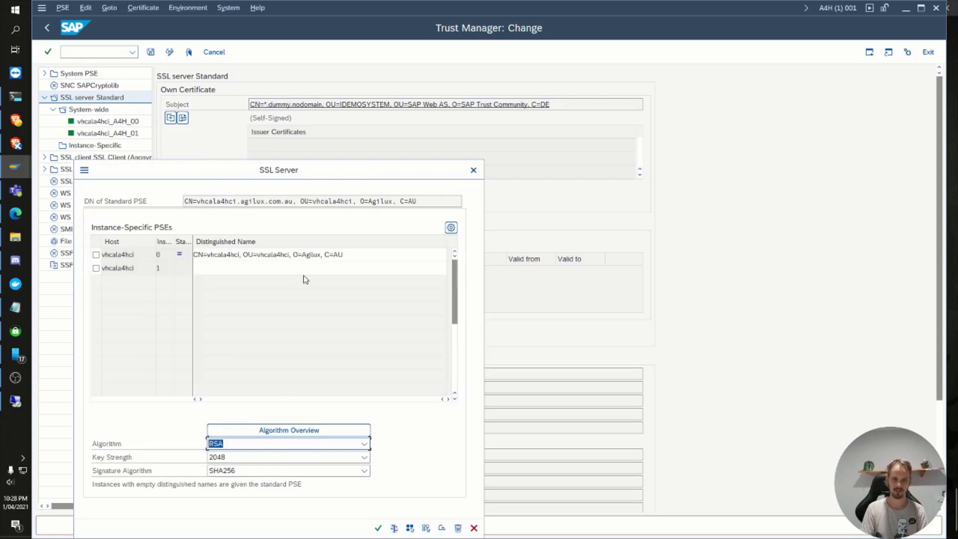
Step: Copy the standard PSE's distinguished name to both vhcala4hci instances, 0 and 1, and confirm the replacement
left_click(240, 199)
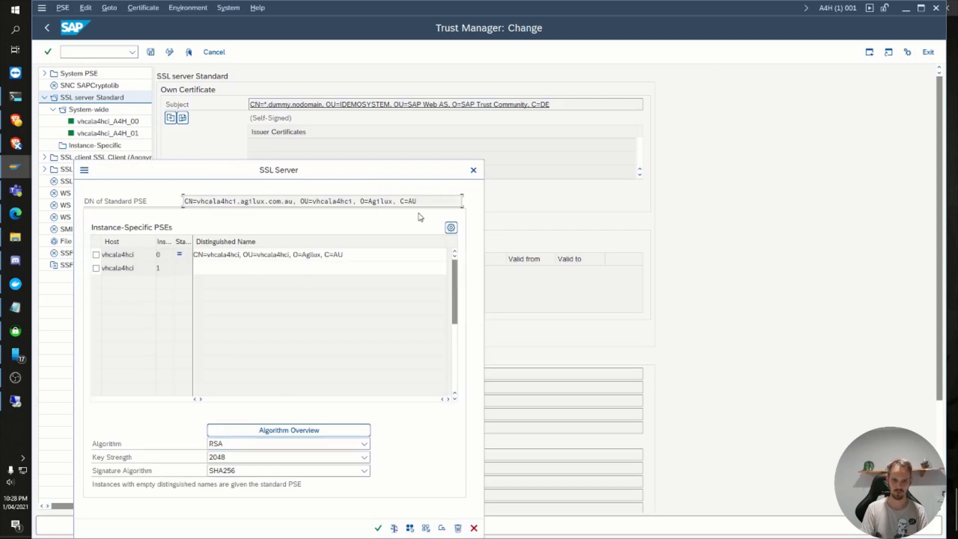
left_click_drag(422, 203, 153, 168)
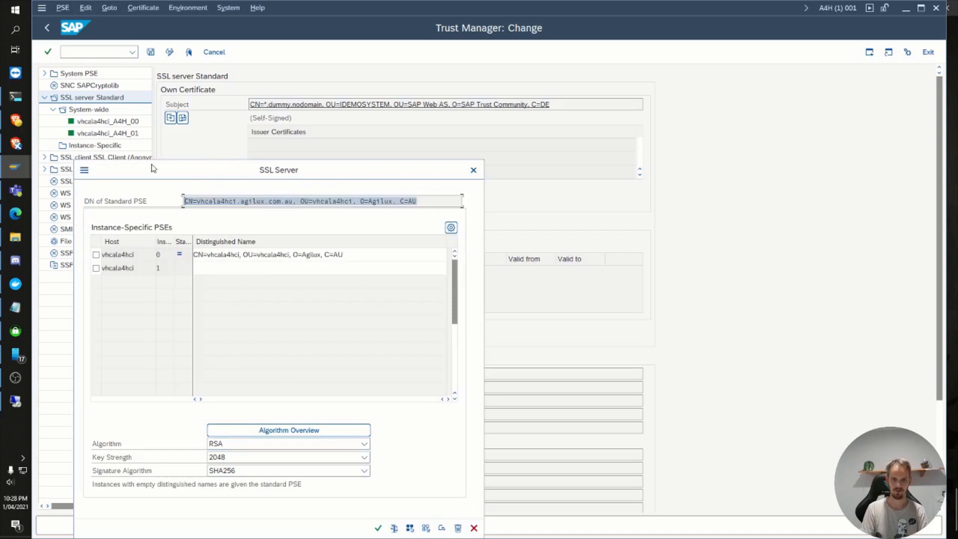
left_click(349, 255)
type("CN=vhcala4hci.agilux.com.au, OU=vhcala4hci, O=Agilux, C=AU")
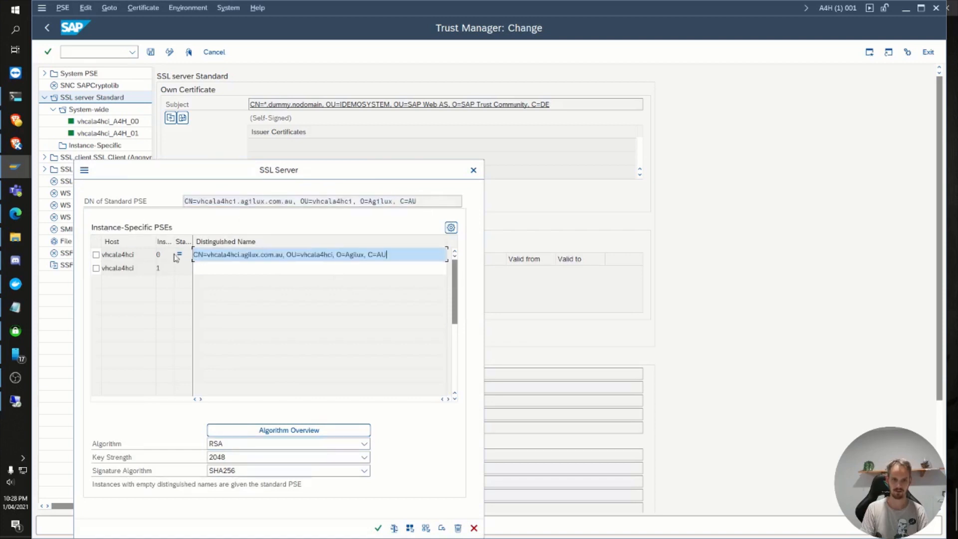
left_click(221, 270)
type("CN=vhcala4hci.agilux.com.au, OU=vhcala4hci, O=Agilux, C=AU")
key("Return")
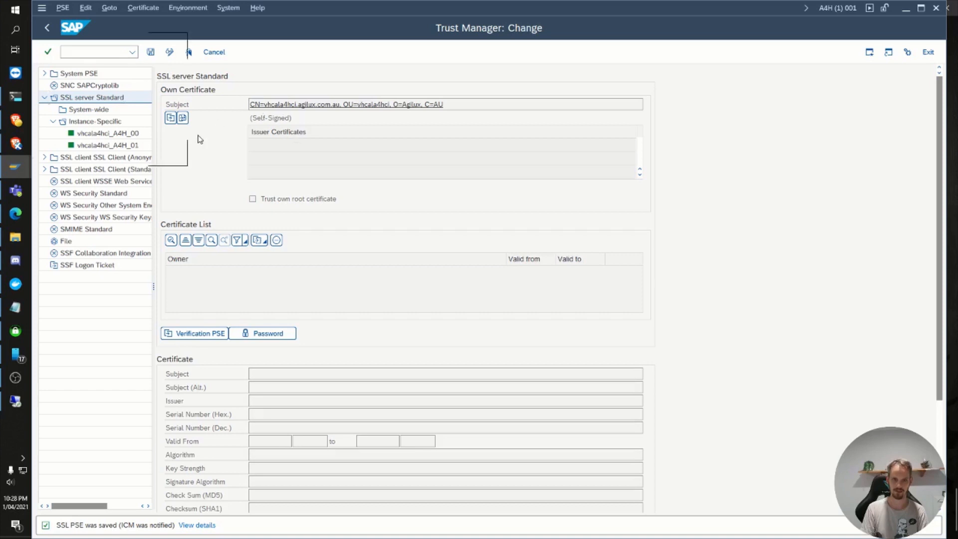
Step: Create a certificate request using the PSE algorithm and save it as csr_a4h.txt, overwriting the existing file
left_click(170, 119)
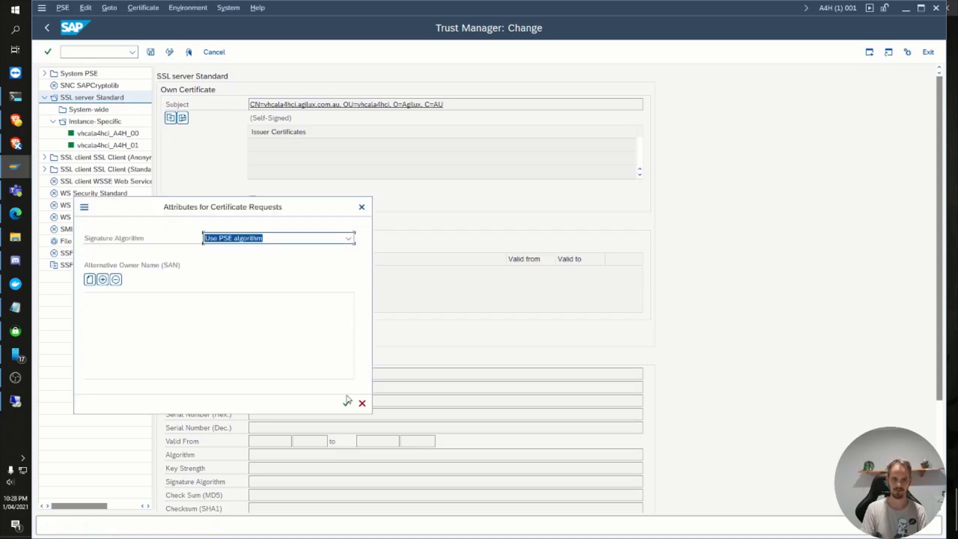
left_click(347, 402)
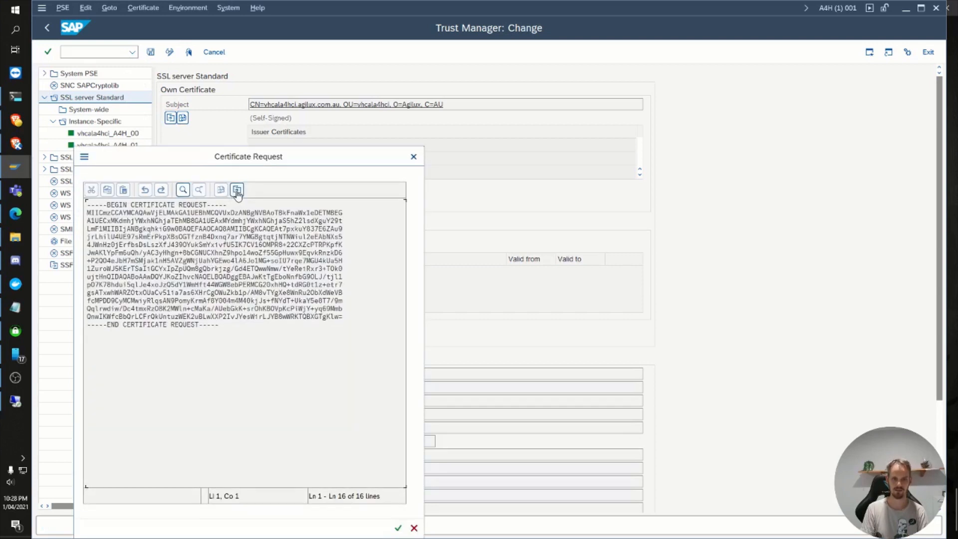
left_click(239, 191)
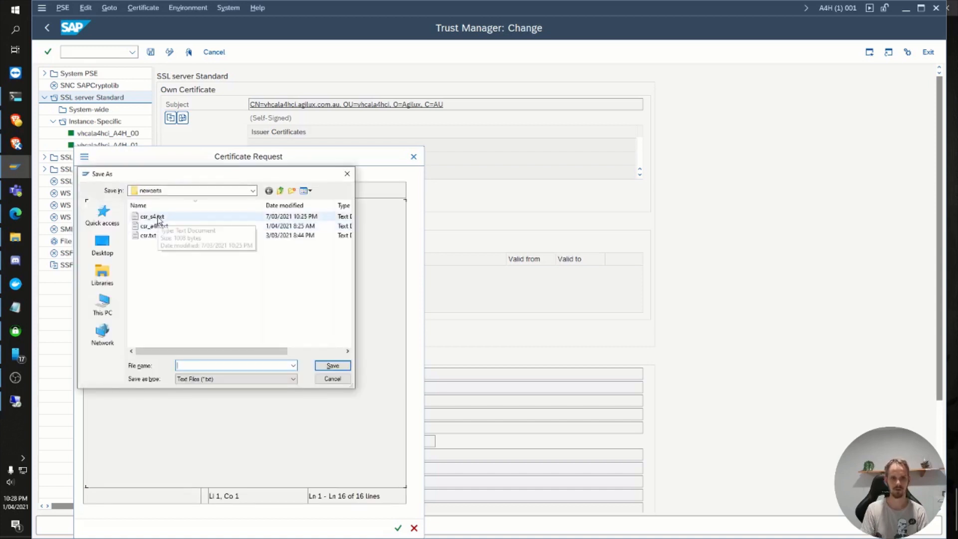
double_click(155, 226)
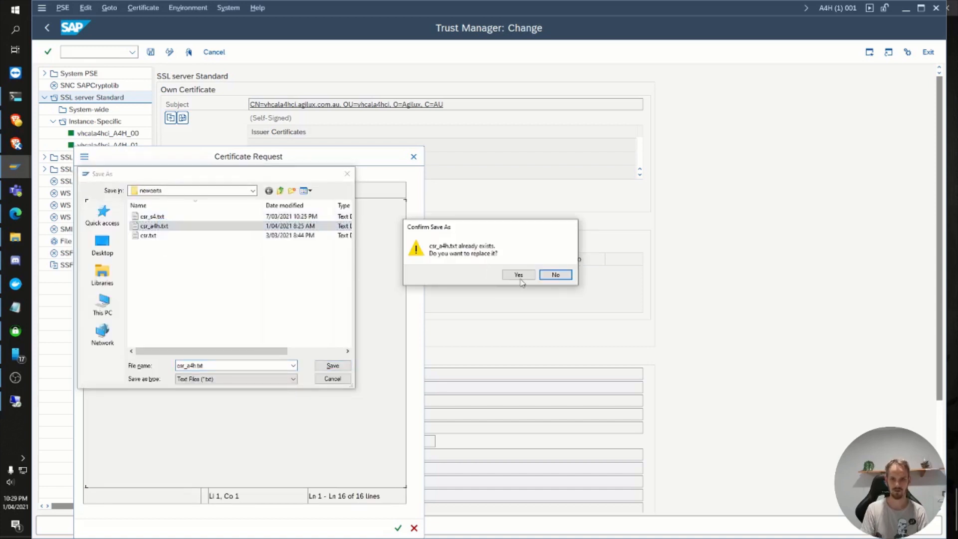
left_click(519, 275)
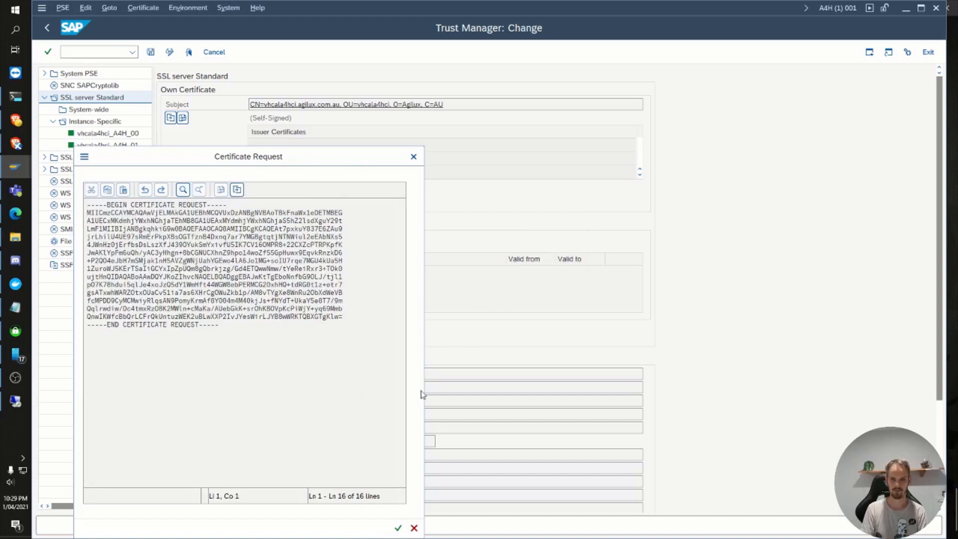
left_click(398, 527)
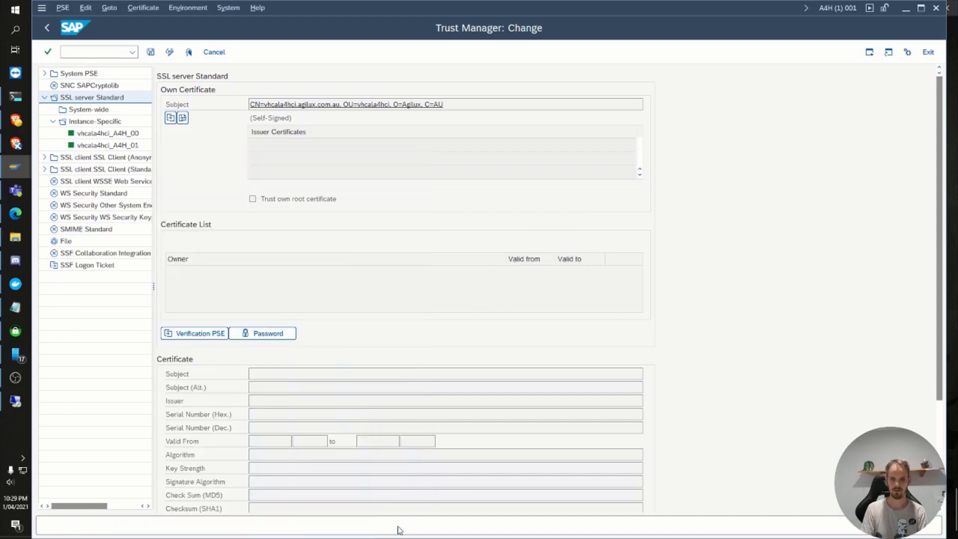
Step: Log off from the SAP system with the /nex command
left_click(111, 52)
type("/nex")
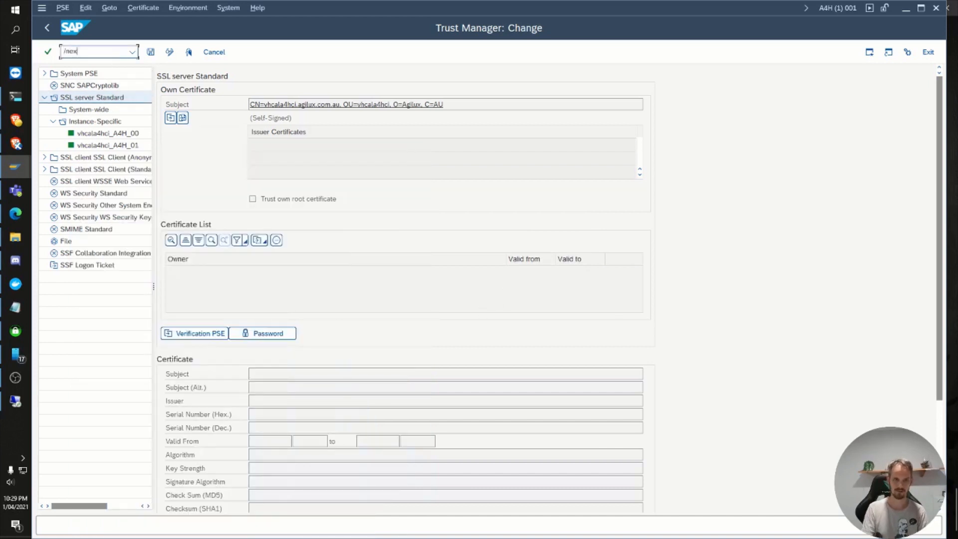
key("Return")
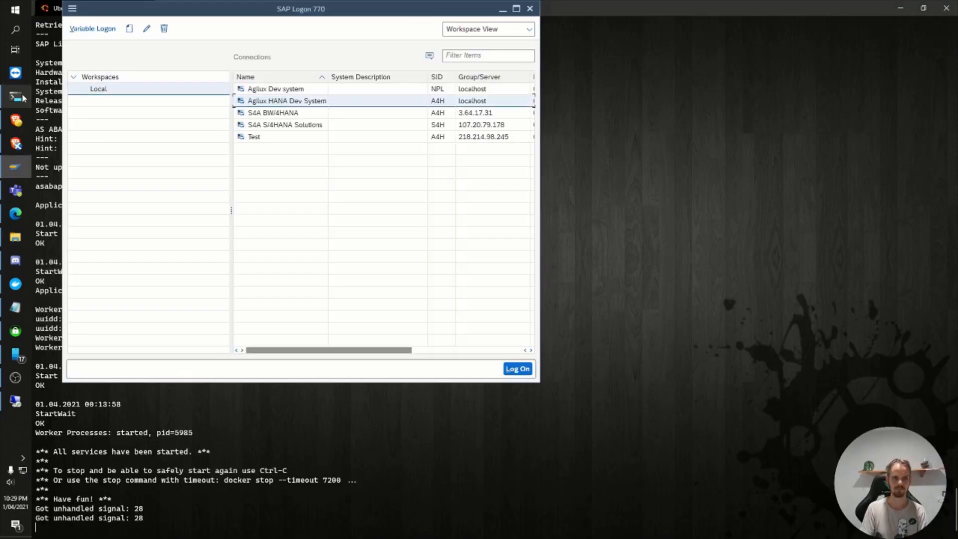
Step: Switch to the terminal and replace the open Abap 1909 tab with a fresh Abap 1909 session
left_click(16, 283)
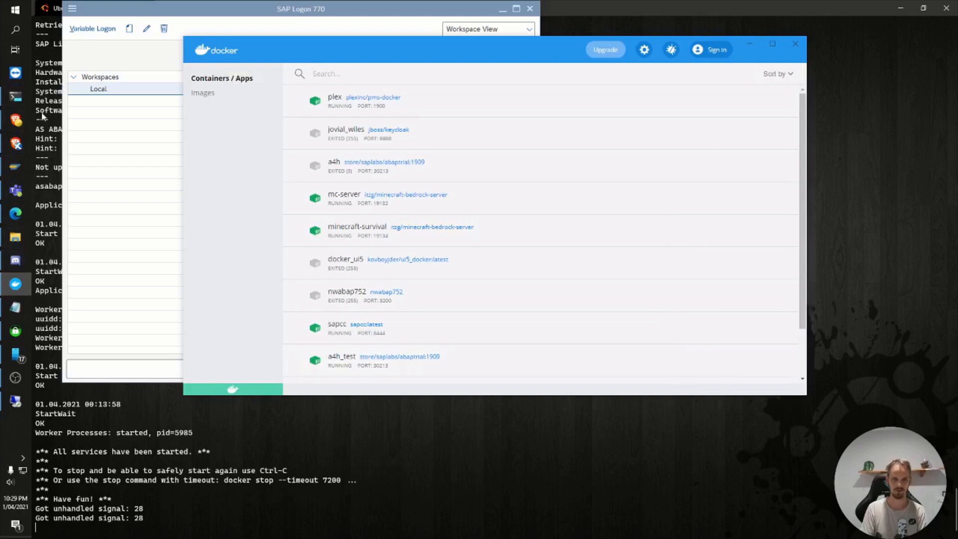
left_click(13, 97)
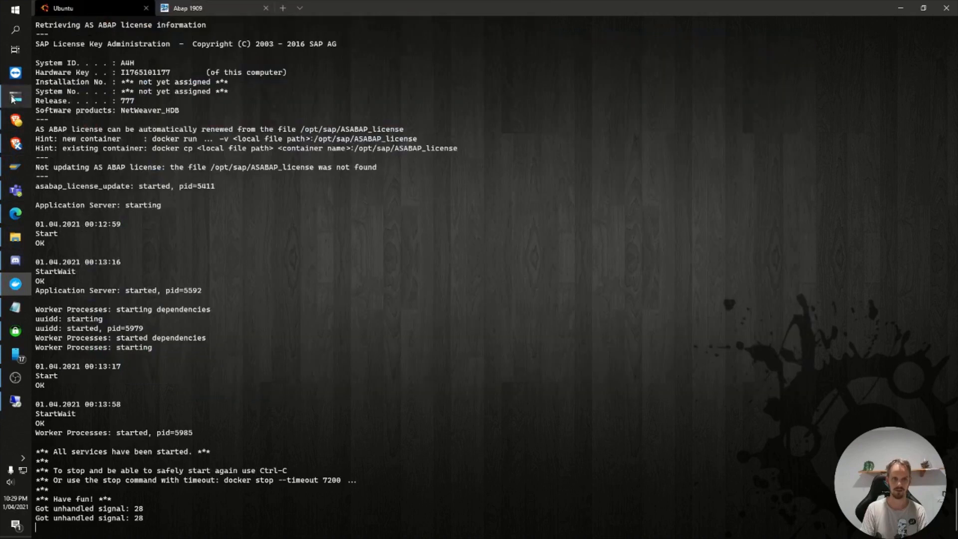
left_click(266, 8)
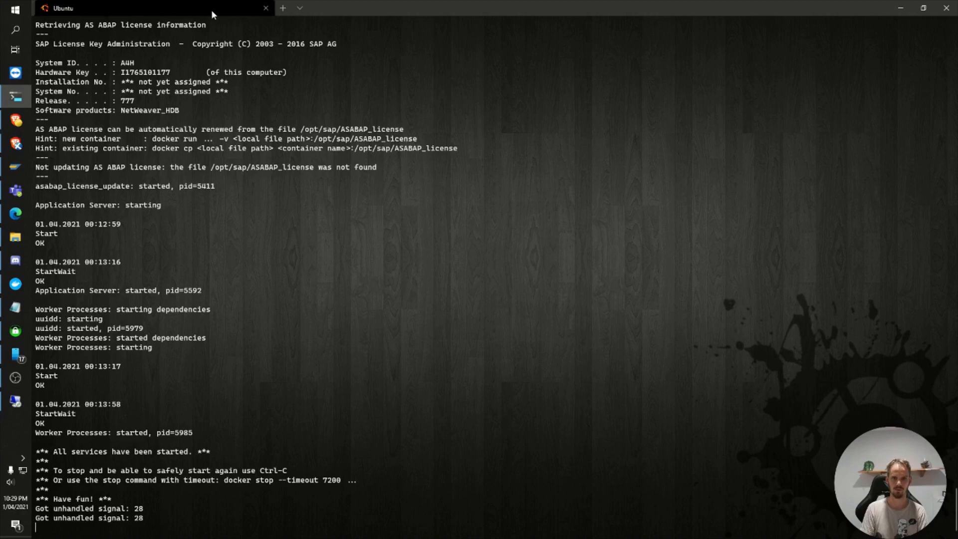
left_click(300, 7)
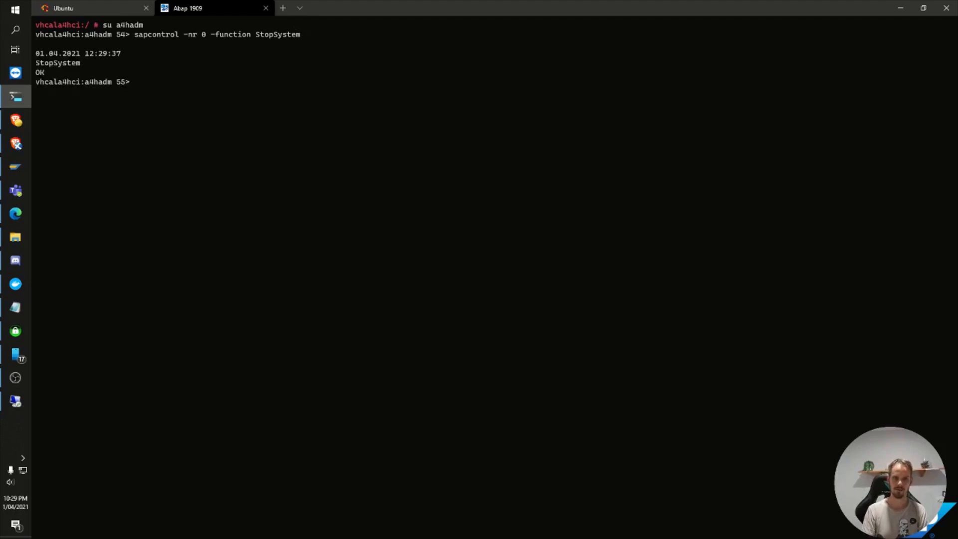
Step: Query the system's processes with sapcontrol -nr 0 -function GetProcessList
key("Up")
key("BackSpace")
key("BackSpace")
key("BackSpace")
key("BackSpace")
key("BackSpace")
key("BackSpace")
key("BackSpace")
key("BackSpace")
key("BackSpace")
key("BackSpace")
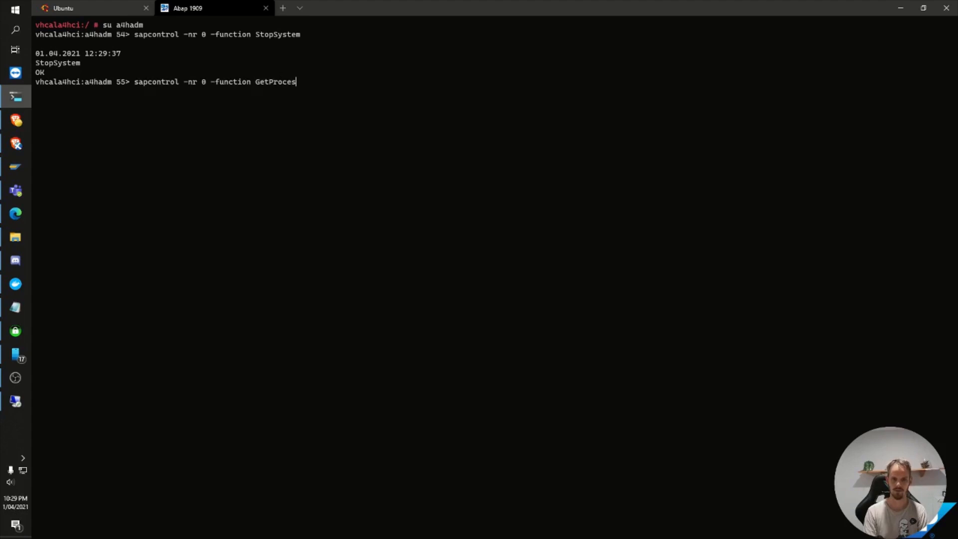
type("GetProcessList")
key("Return")
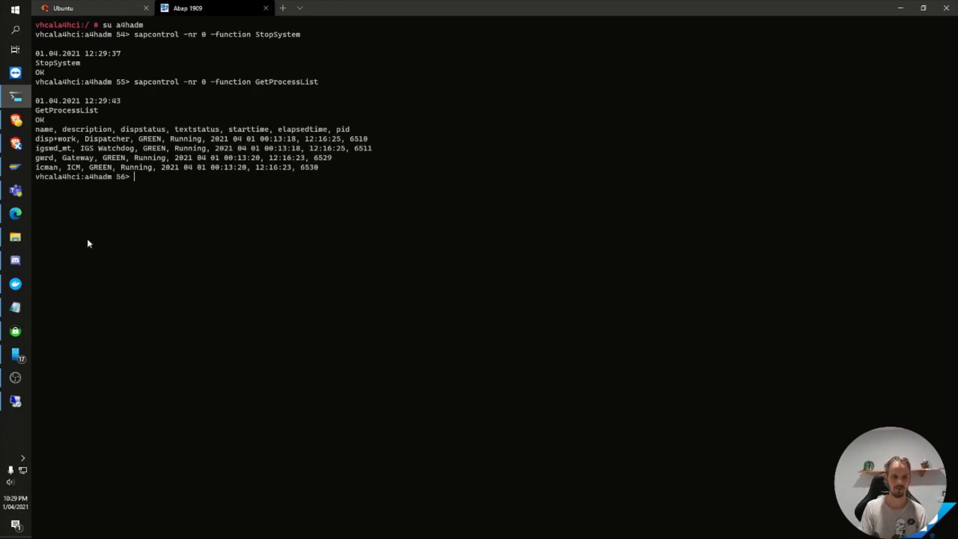
Step: Switch to Certify SSL/TLS Certificate Management and create a new managed certificate named Vhcala4ci
left_click(16, 331)
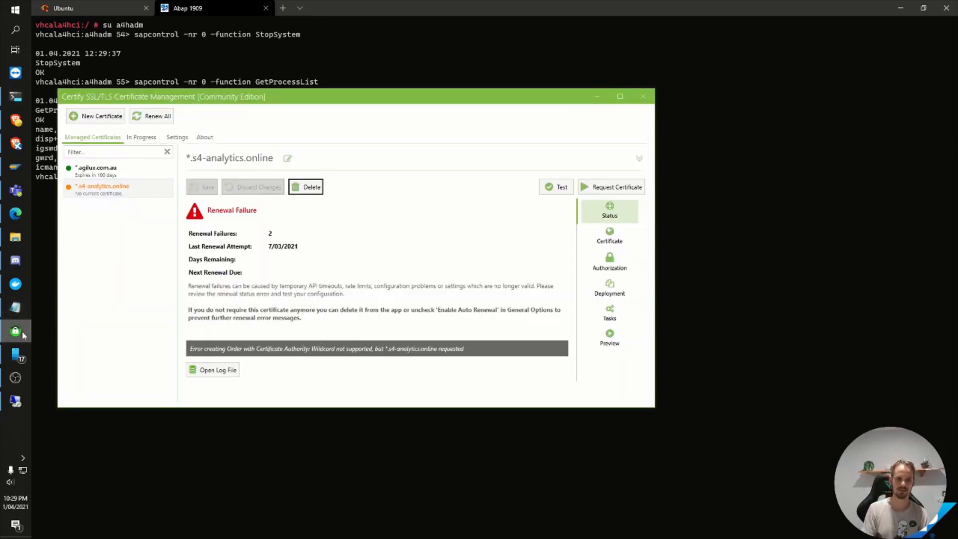
mouse_move(20, 331)
left_click(206, 138)
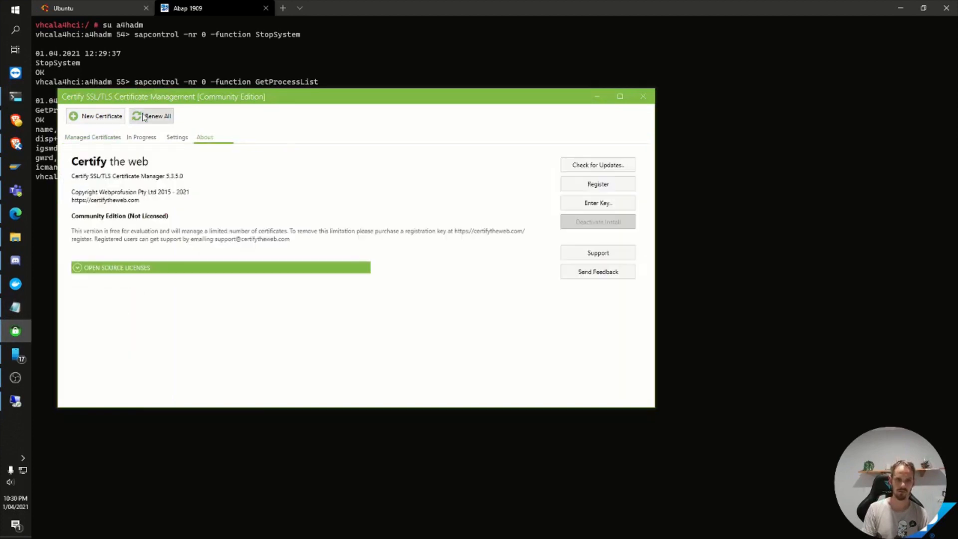
left_click(101, 118)
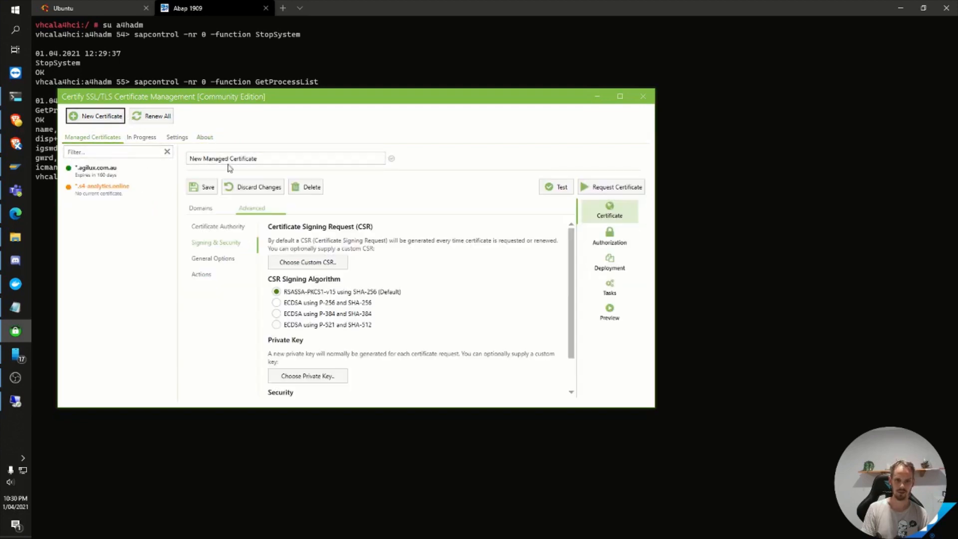
left_click(263, 165)
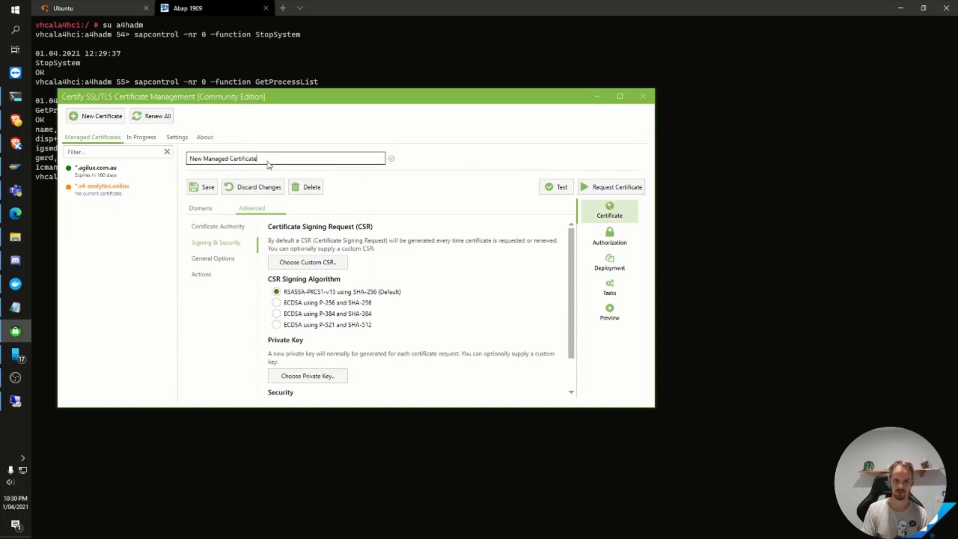
key("ctrl+a")
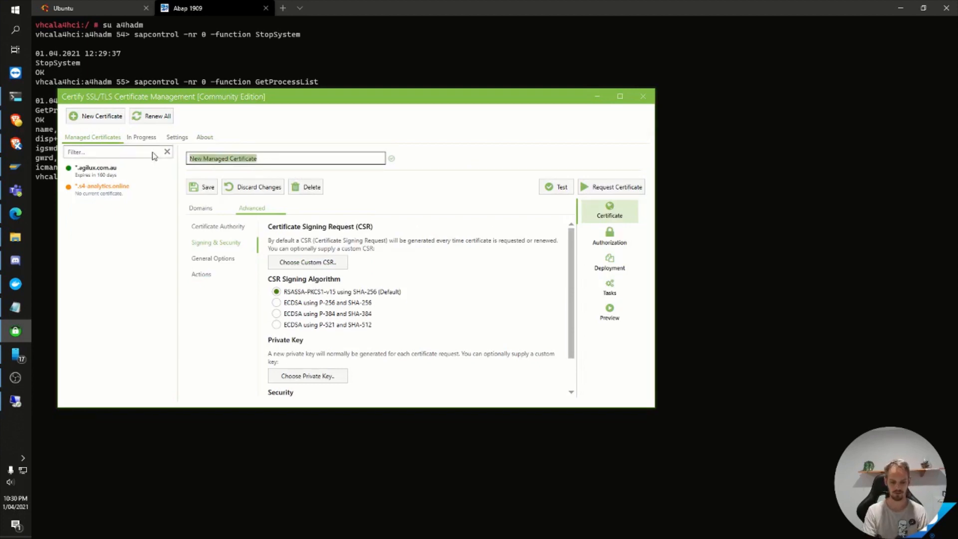
type("Vhcala4")
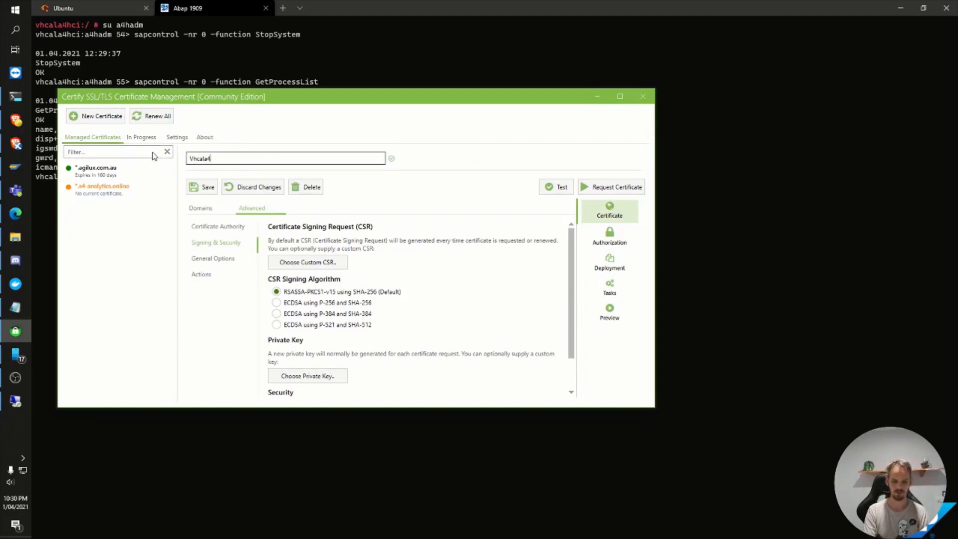
type("ci")
Step: Add the domain vhcala4hci.agilux.com.au to the certificate, using only the host name from the copied distinguished name
left_click(202, 209)
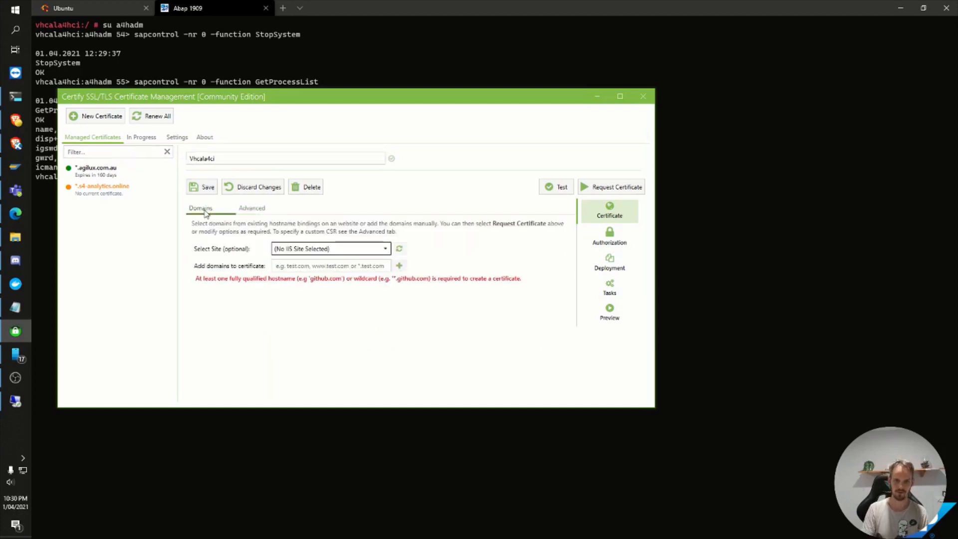
left_click(285, 267)
key("ctrl+v")
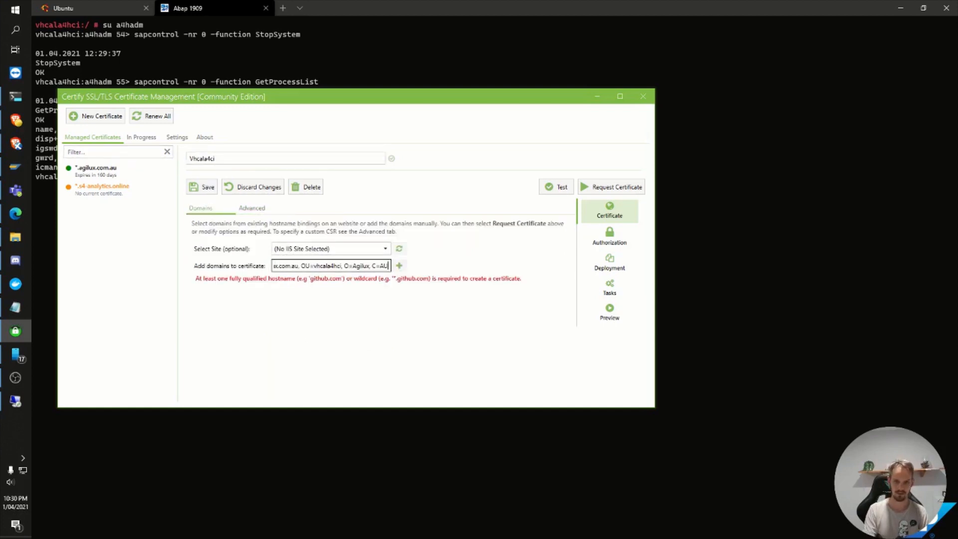
key("BackSpace")
key("BackSpace")
key("BackSpace")
key("BackSpace")
key("BackSpace")
key("BackSpace")
key("BackSpace")
key("BackSpace")
key("BackSpace")
key("BackSpace")
key("BackSpace")
key("BackSpace")
key("BackSpace")
key("BackSpace")
key("BackSpace")
key("BackSpace")
key("BackSpace")
key("BackSpace")
key("BackSpace")
key("BackSpace")
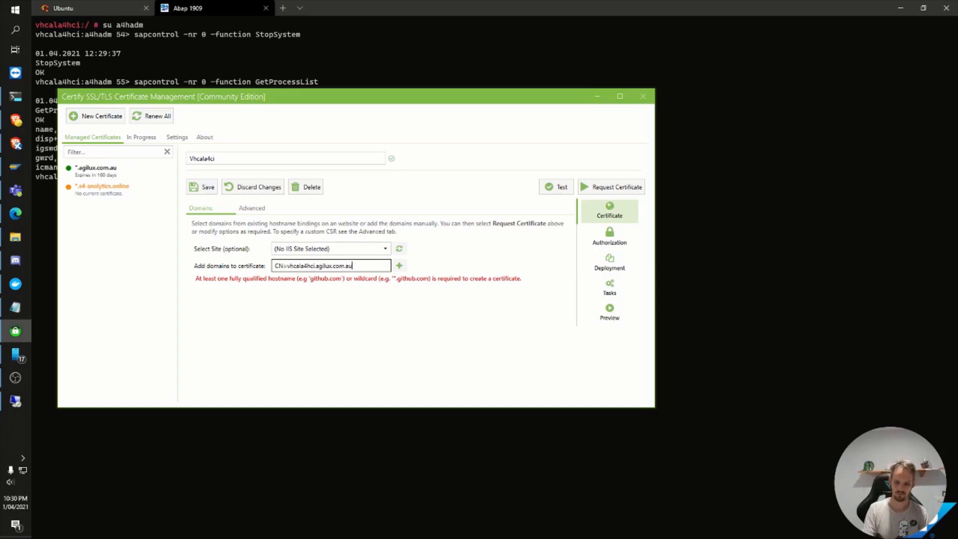
key("Home")
key("Delete")
key("Delete")
key("Delete")
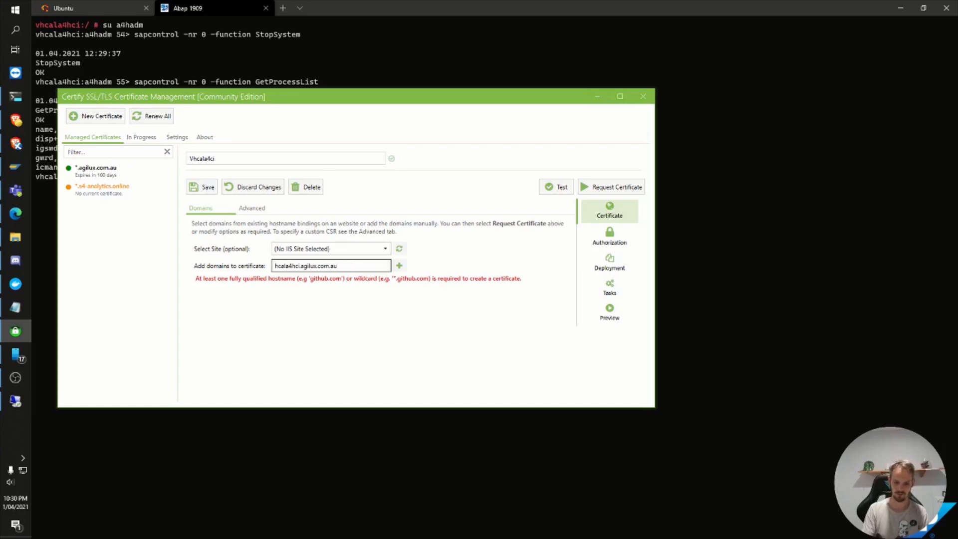
type("v")
left_click(399, 267)
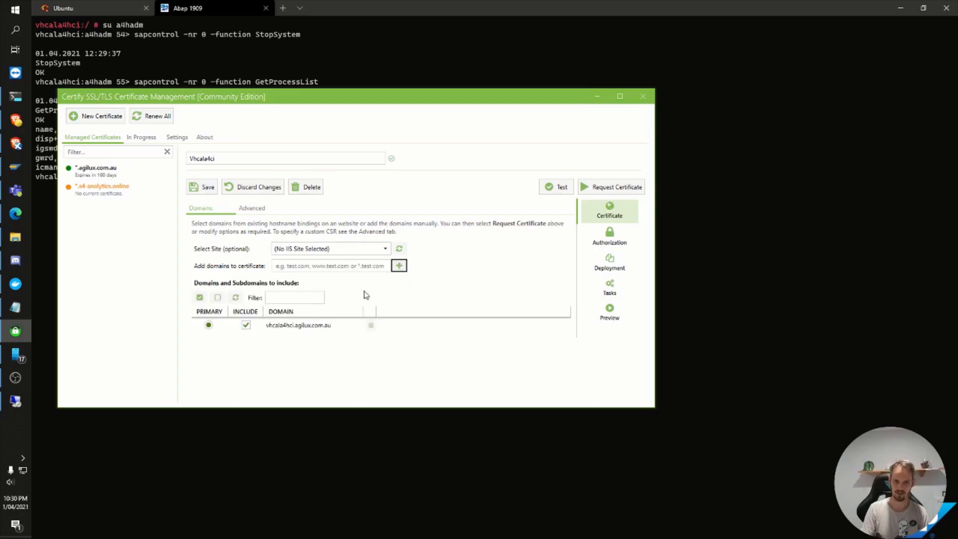
Step: Load csr_a4h.txt from the newcerts folder as the certificate's custom signing request
left_click(252, 209)
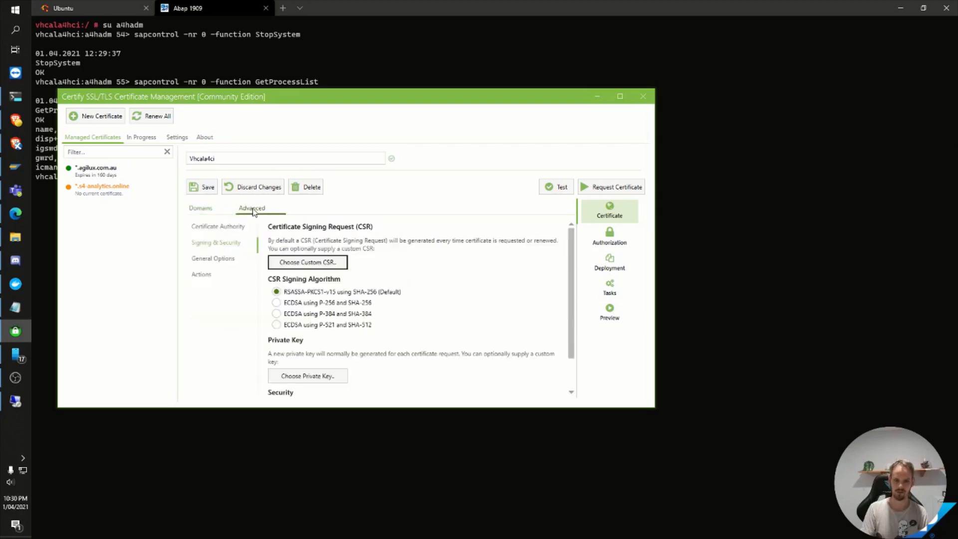
left_click(227, 229)
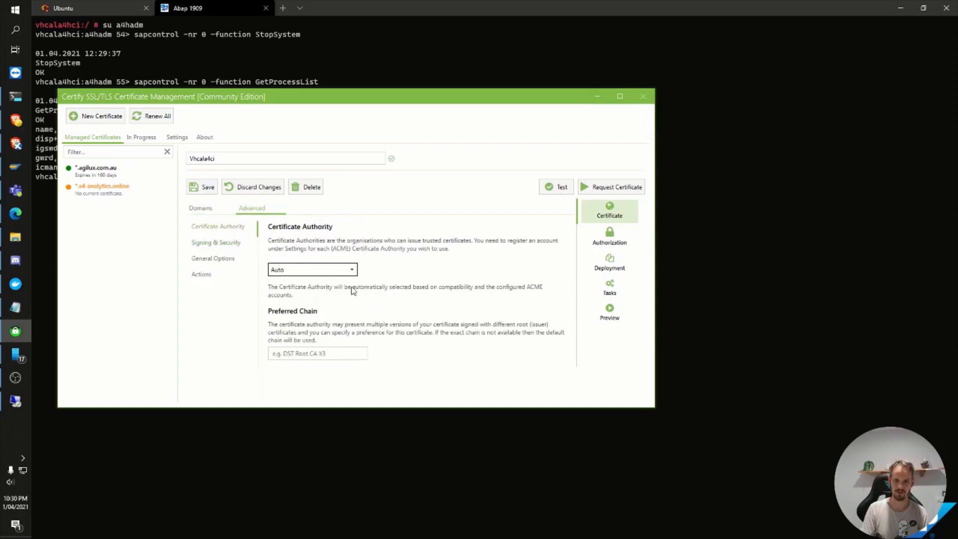
left_click(235, 242)
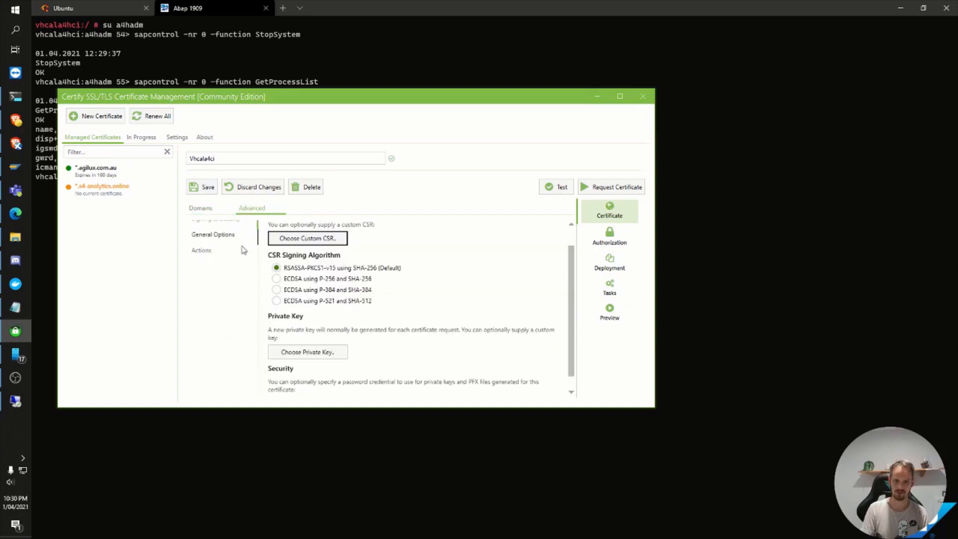
left_click(288, 239)
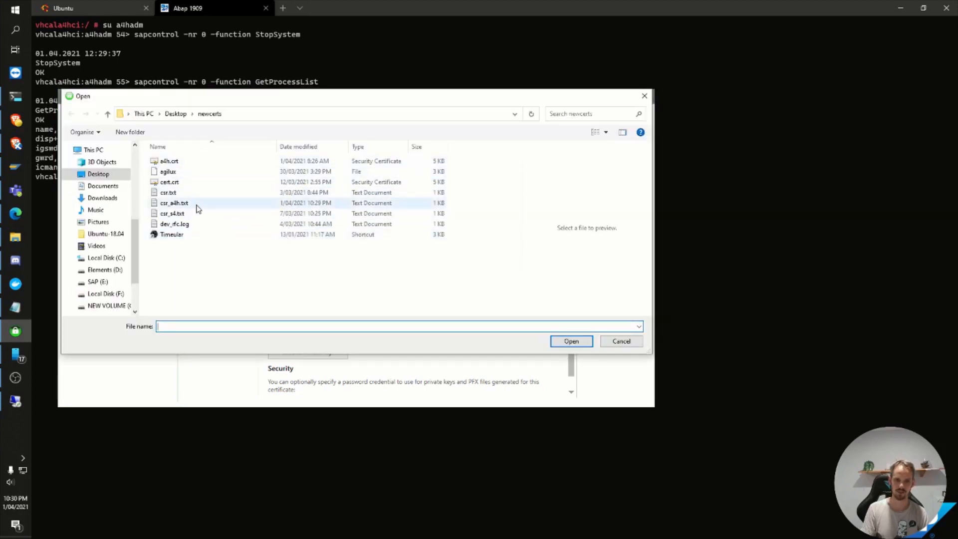
left_click(197, 204)
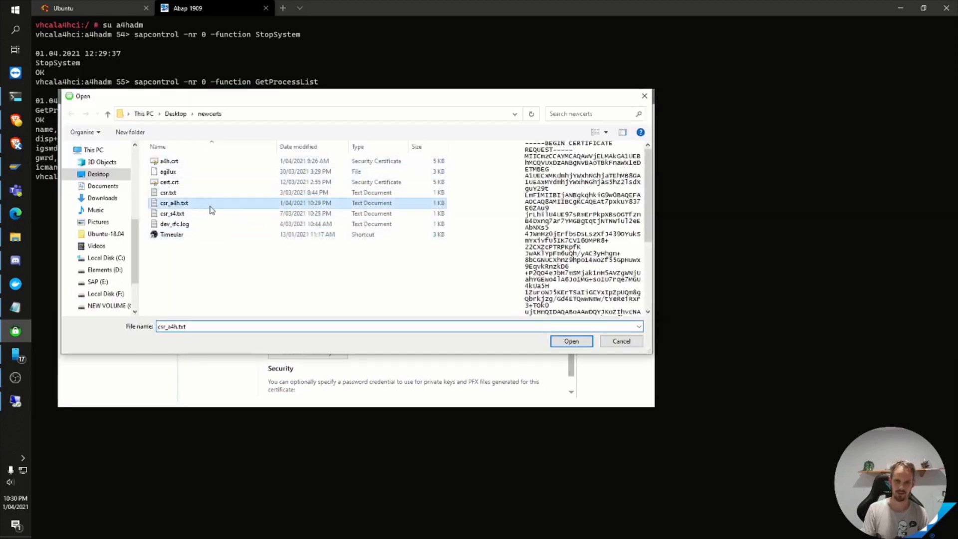
double_click(209, 205)
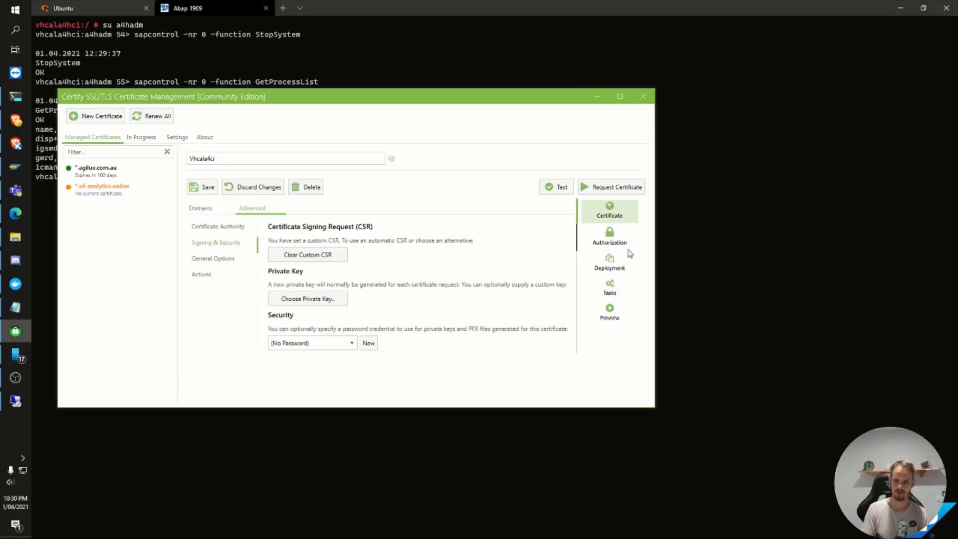
Step: Set the certificate's domain authorization challenge type to dns-01
left_click(613, 244)
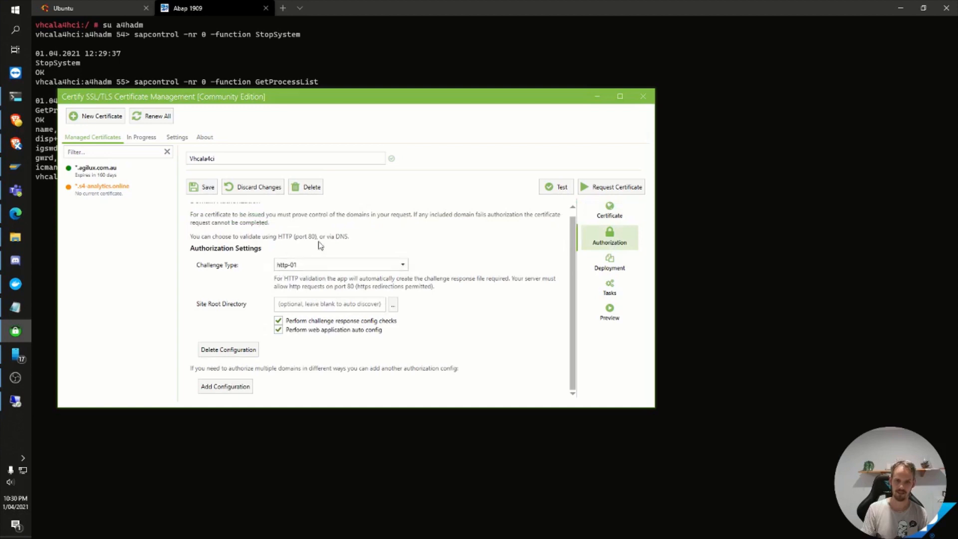
left_click(307, 267)
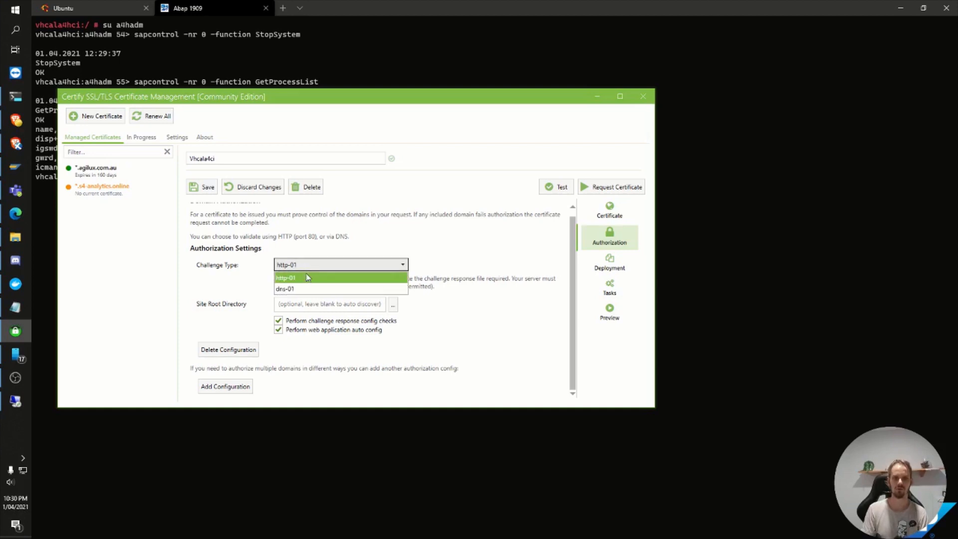
left_click(300, 289)
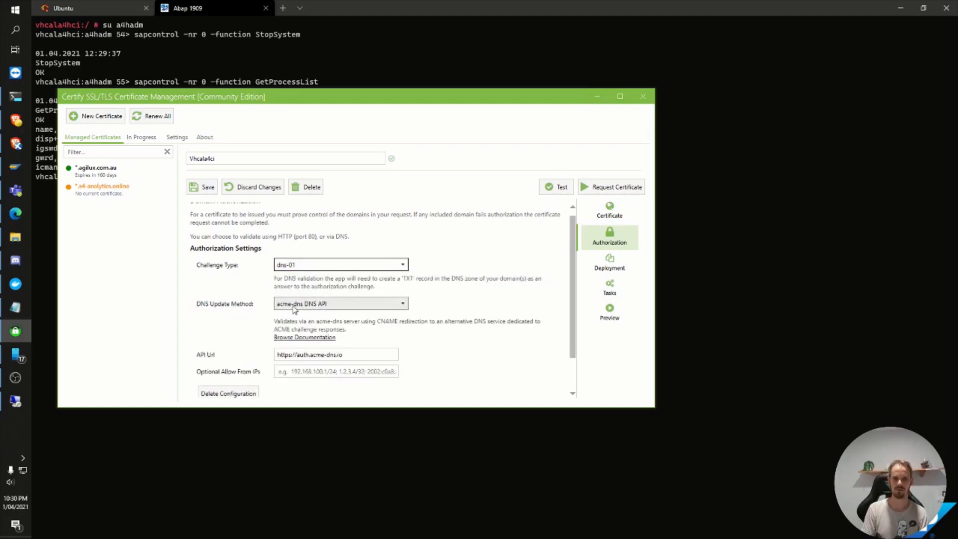
Step: Set the DNS update method to GoDaddy DNS API and select the stored ssl credentials
left_click(294, 308)
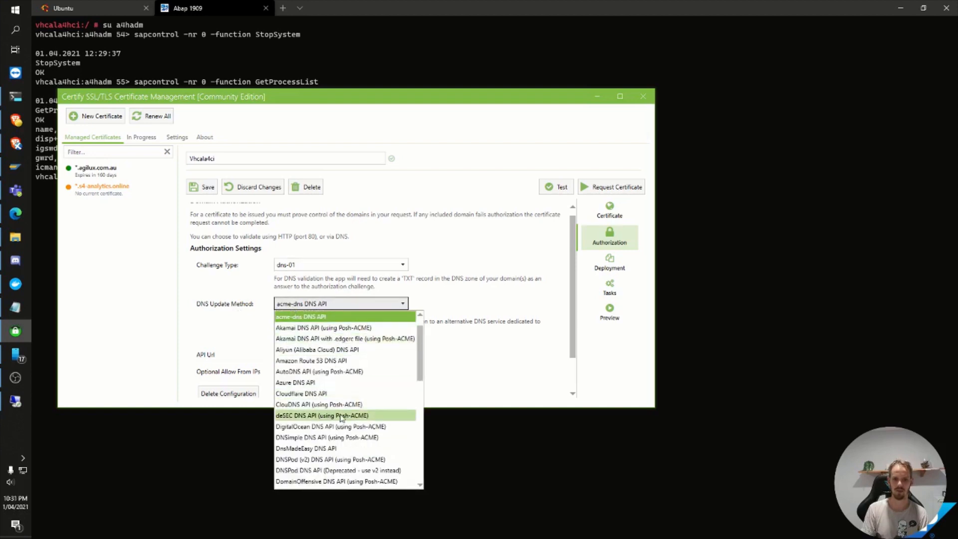
scroll(341, 418, "down", 6)
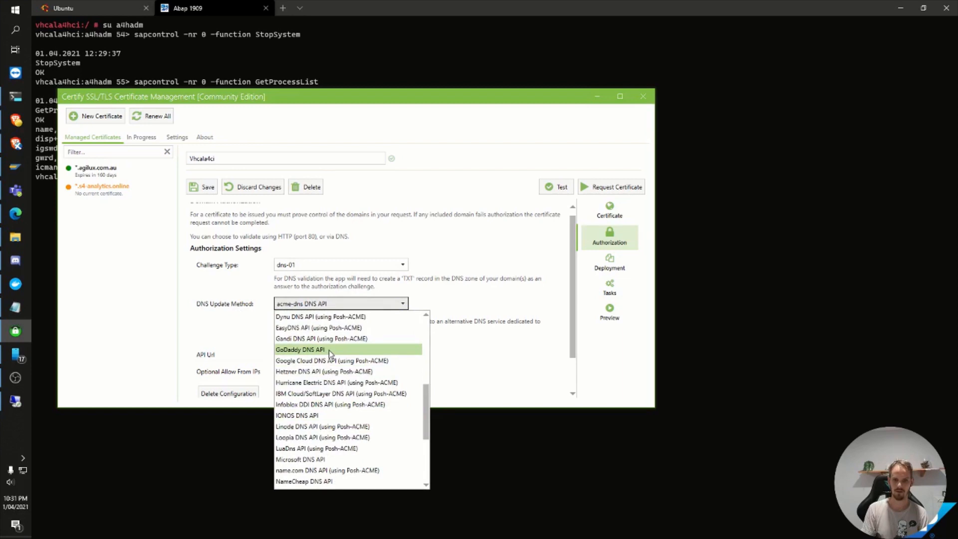
scroll(329, 351, "down", 3)
scroll(330, 351, "up", 9)
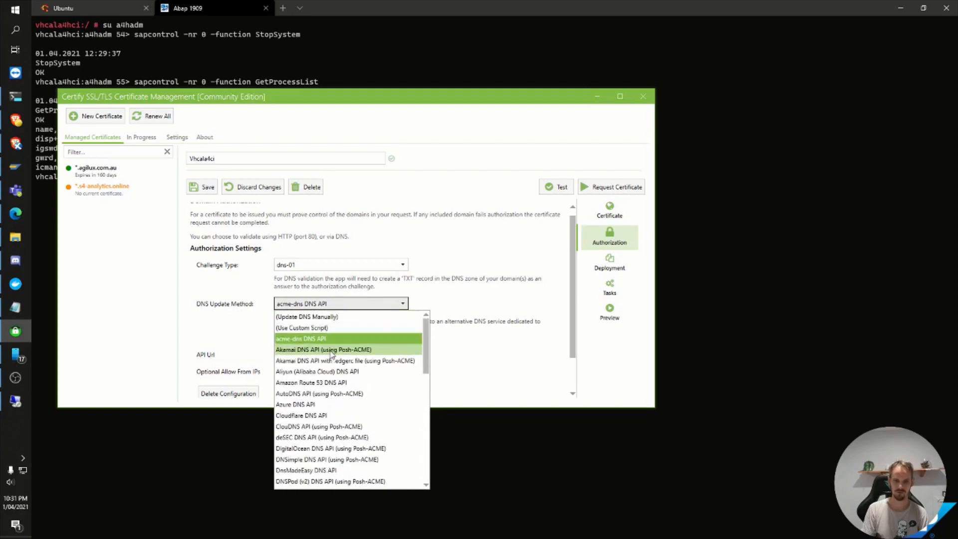
scroll(331, 354, "down", 6)
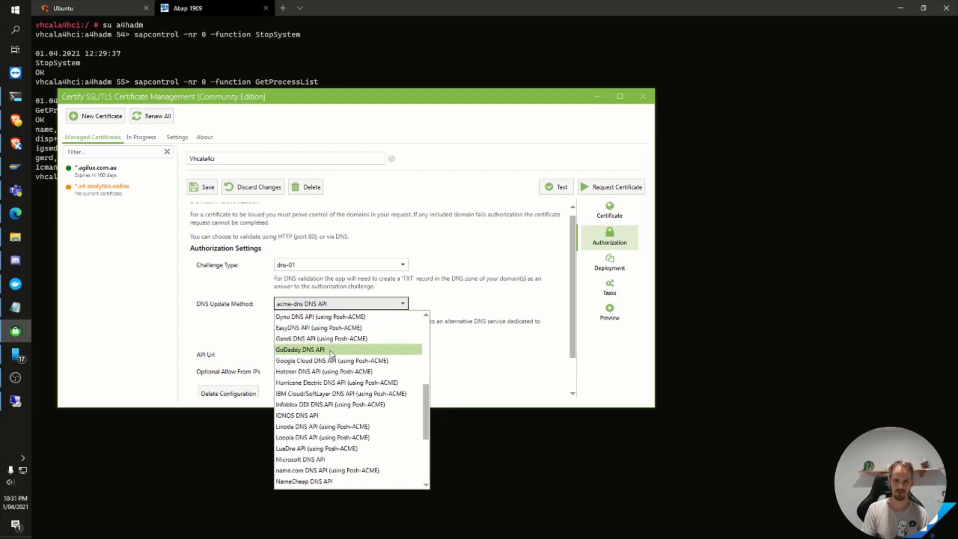
left_click(331, 350)
left_click(316, 352)
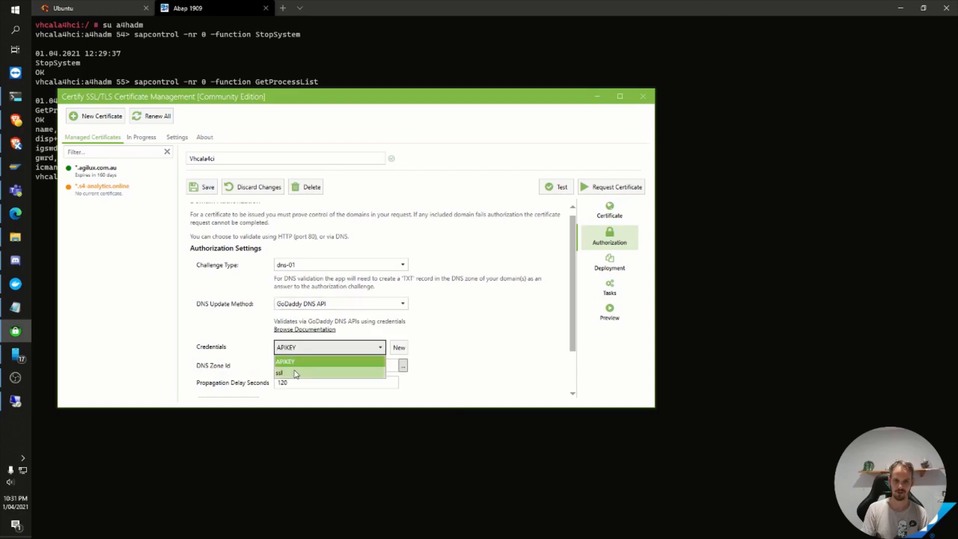
left_click(297, 373)
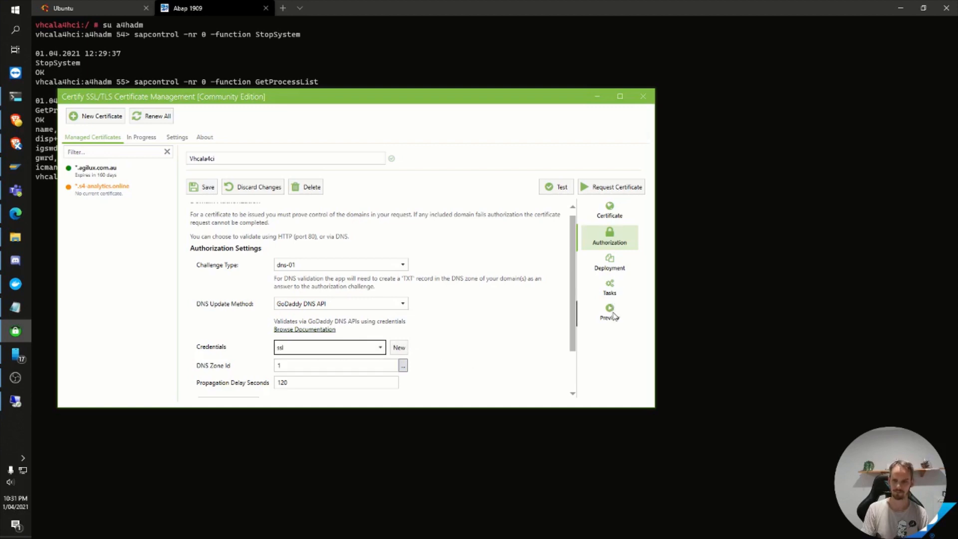
Step: Add an Export Certificate deployment task for newcerts\a4h.crt as PEM - Primary Certificate + Intermediate Certificate Chain, and request the certificate
left_click(611, 289)
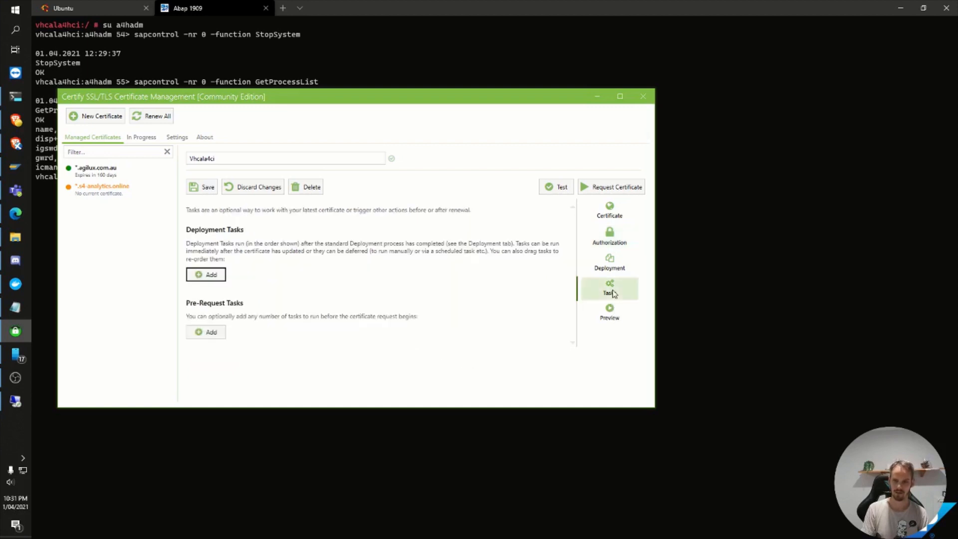
left_click(209, 276)
scroll(332, 271, "down", 5)
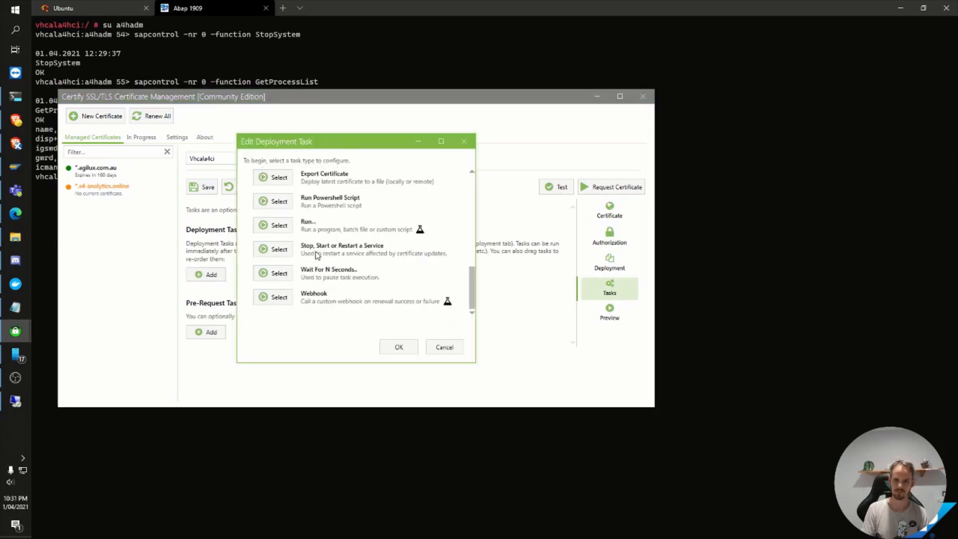
left_click(274, 177)
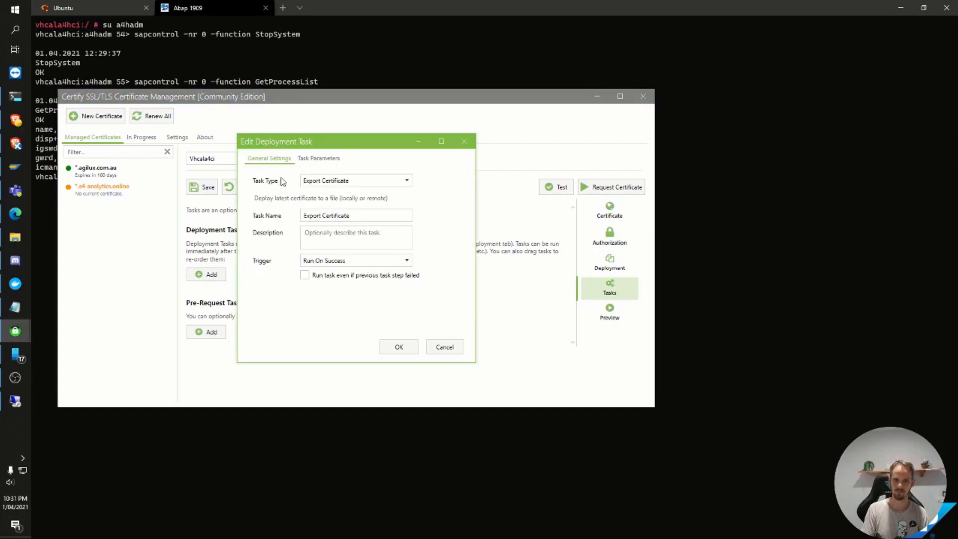
left_click(318, 158)
left_click(425, 194)
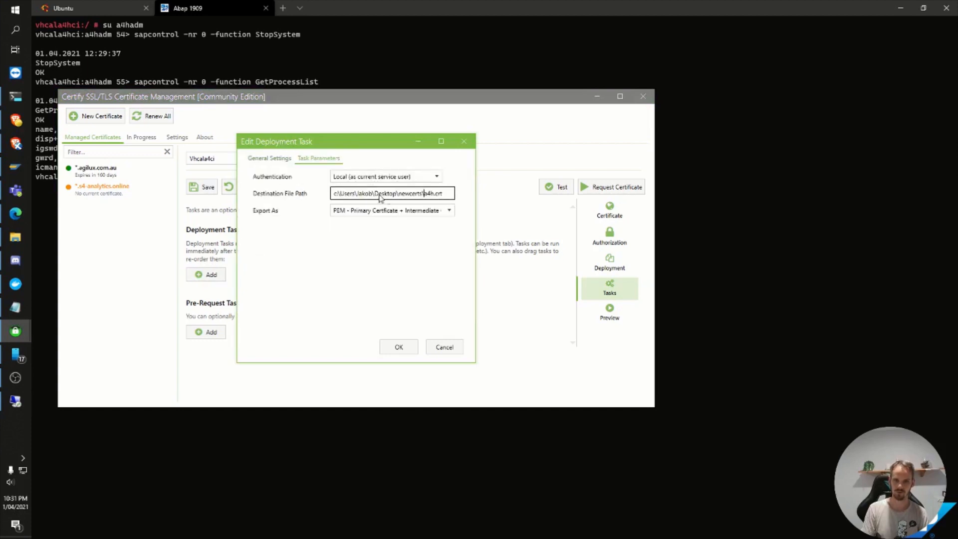
left_click_drag(422, 194, 433, 194)
left_click(409, 212)
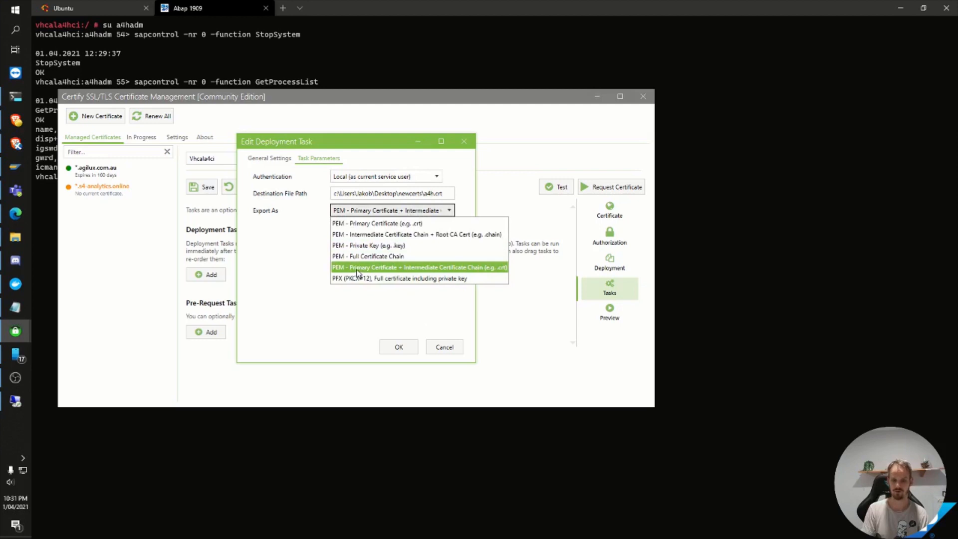
left_click(440, 268)
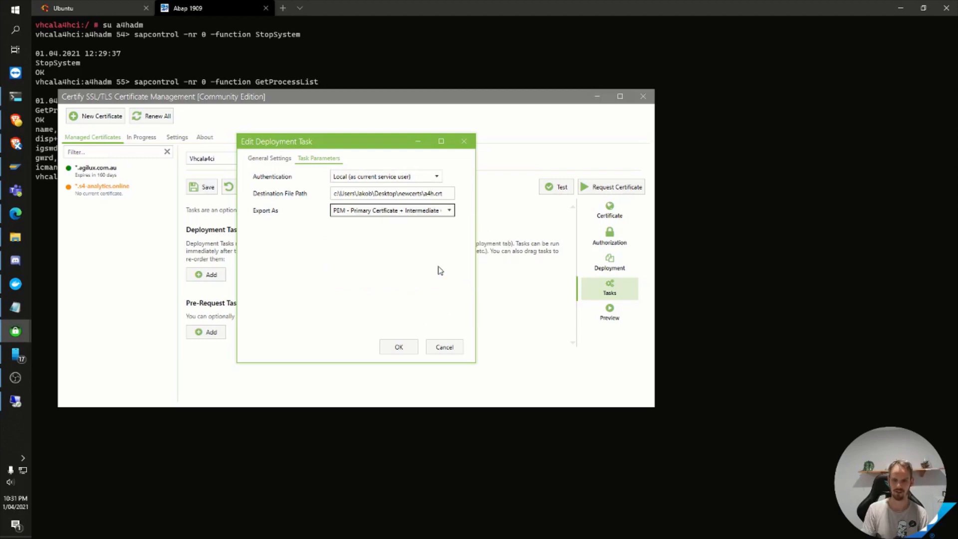
left_click(399, 347)
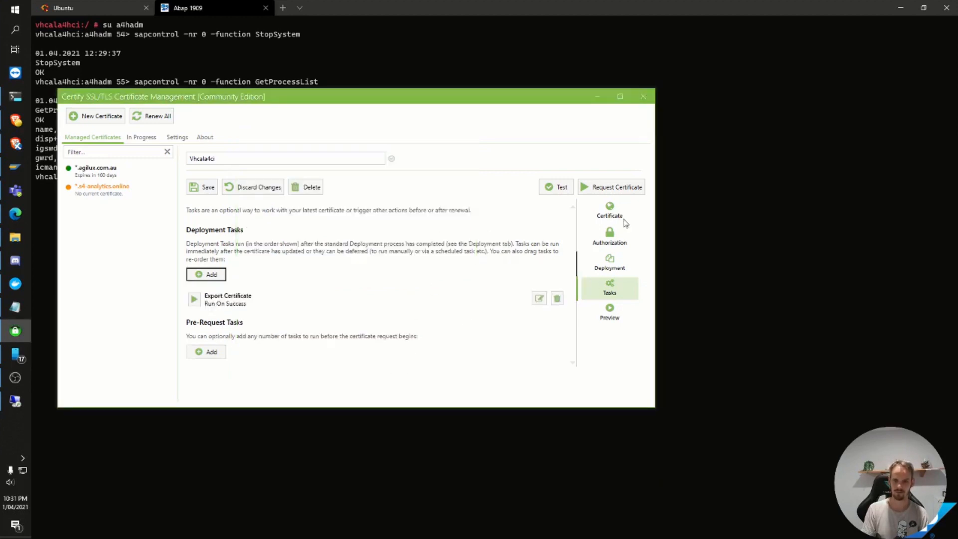
left_click(612, 188)
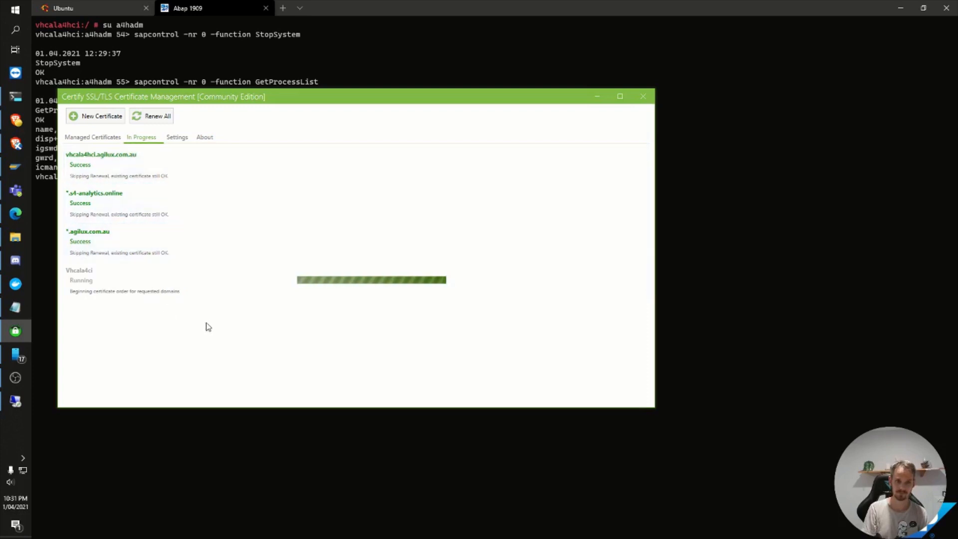
Step: Switch back to the terminal and rerun sapcontrol -nr 0 -function GetProcessList to check the SAP processes
left_click(15, 100)
key("Up")
key("Return")
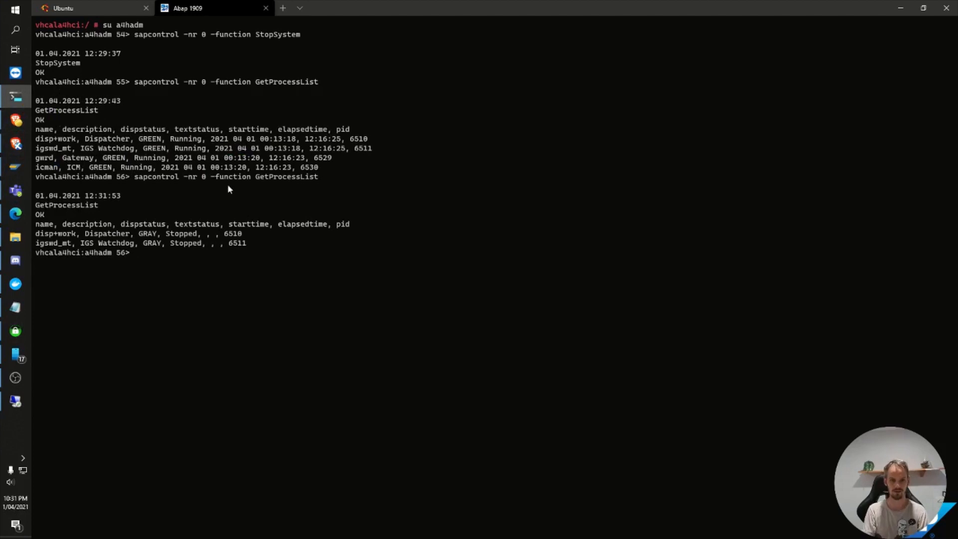
Step: Start the SAP system by running sapcontrol -nr 0 -function StartSystem
key("Up")
key("BackSpace")
key("BackSpace")
key("BackSpace")
key("BackSpace")
key("BackSpace")
key("BackSpace")
key("BackSpace")
key("BackSpace")
key("BackSpace")
key("BackSpace")
key("BackSpace")
key("BackSpace")
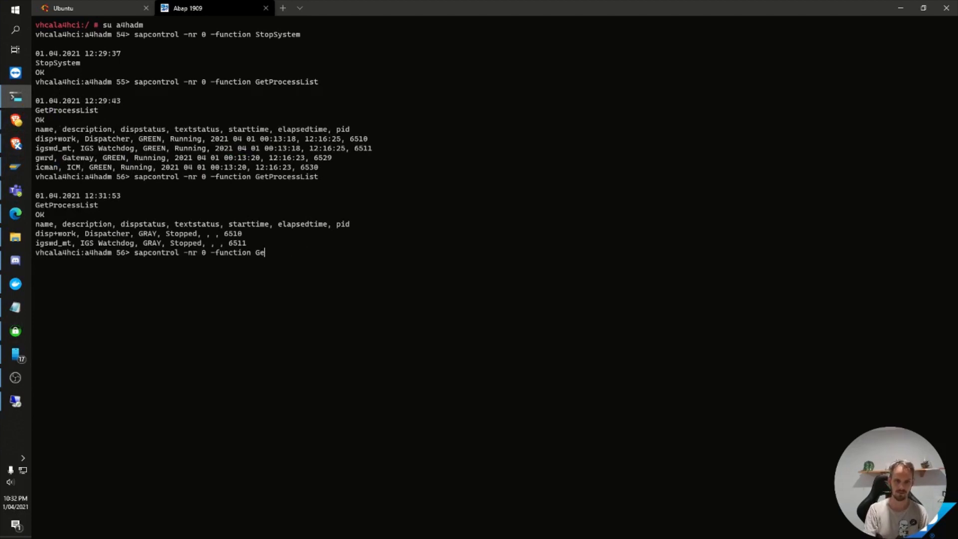
type("StartSystem")
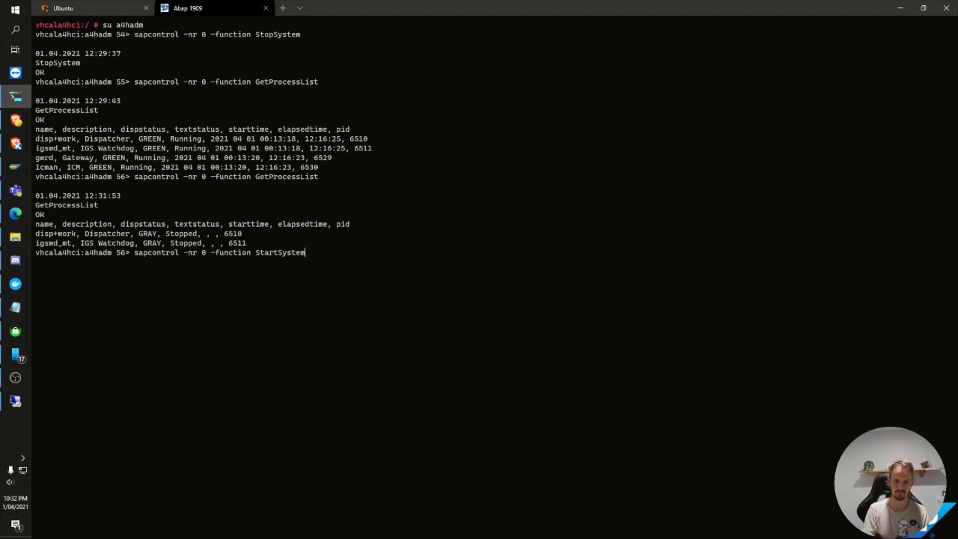
key("Return")
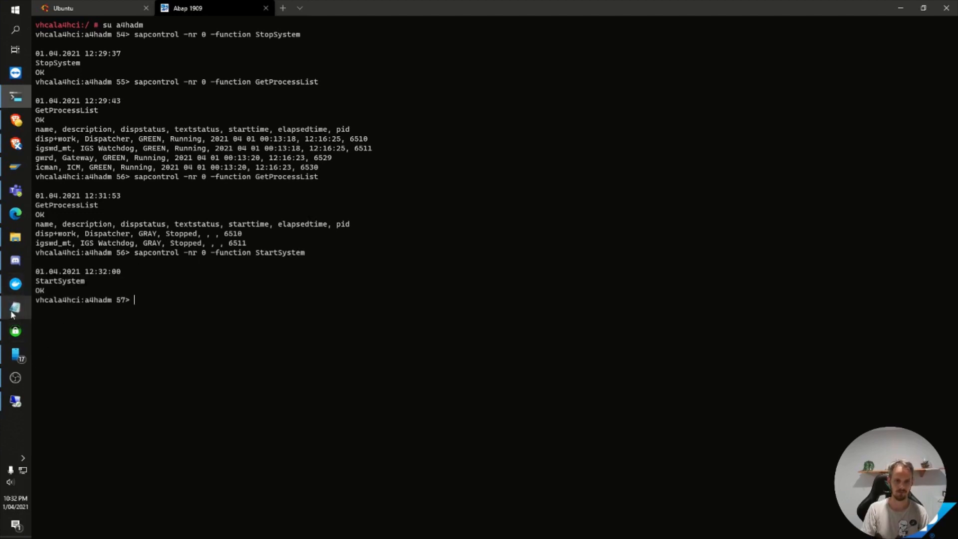
Step: Switch to Certify to check the certificate request's progress, and look for the exported a4h.crt in the newcerts folder
mouse_move(17, 317)
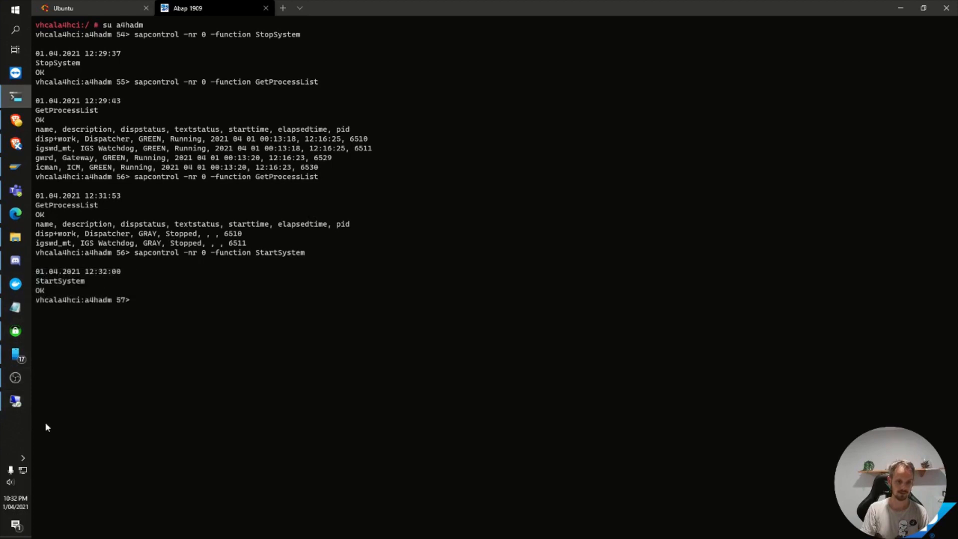
left_click(17, 330)
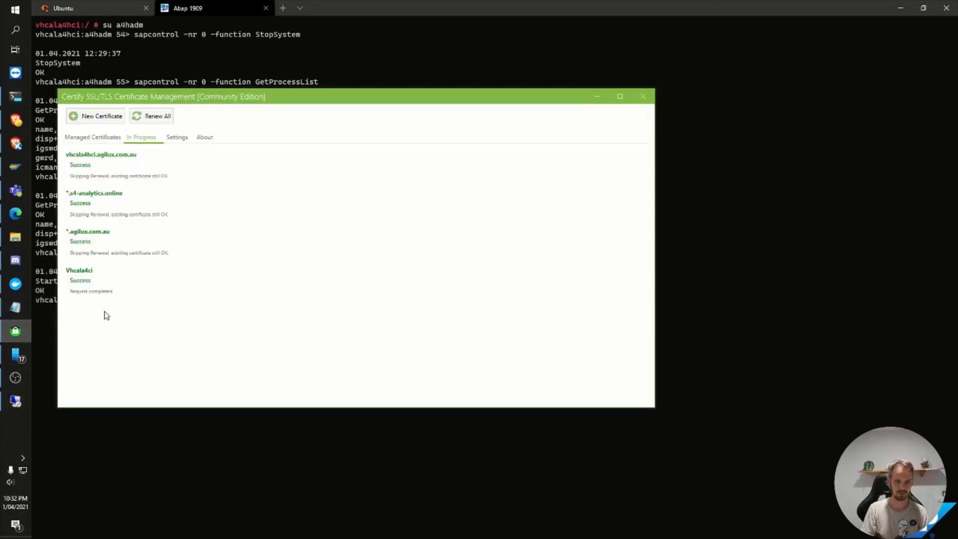
left_click(16, 237)
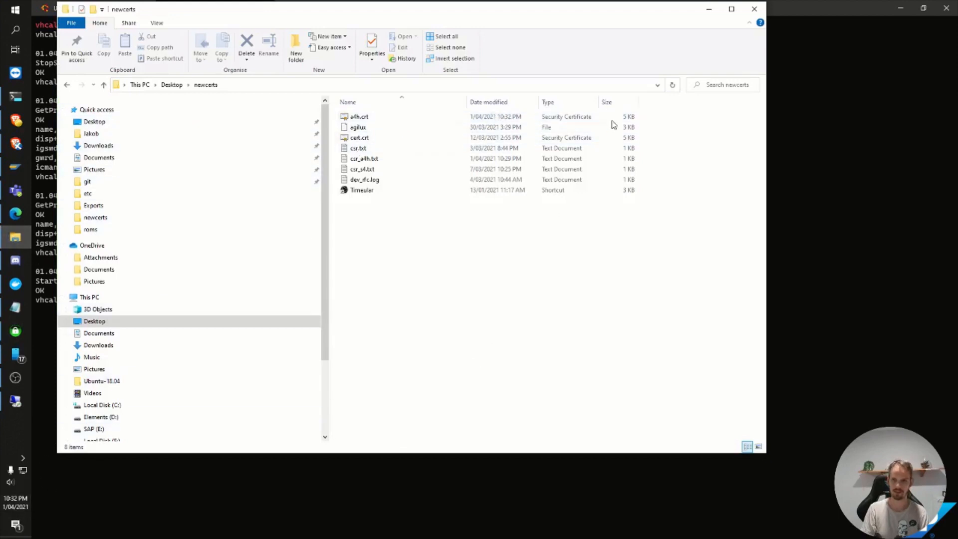
left_click(710, 11)
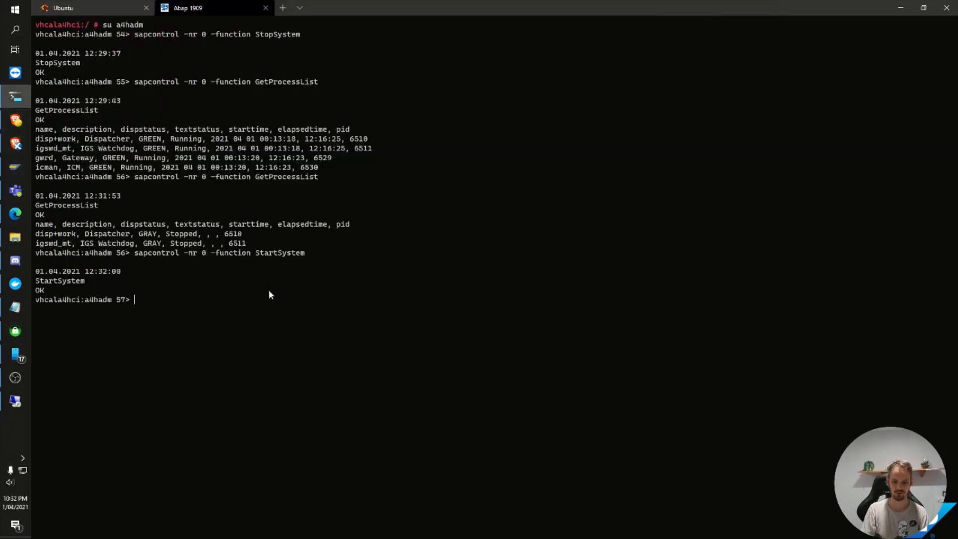
Step: In the terminal, run sapcontrol -nr 0 -function StartSystem again and check the processes with GetProcessList
key("Up")
key("Return")
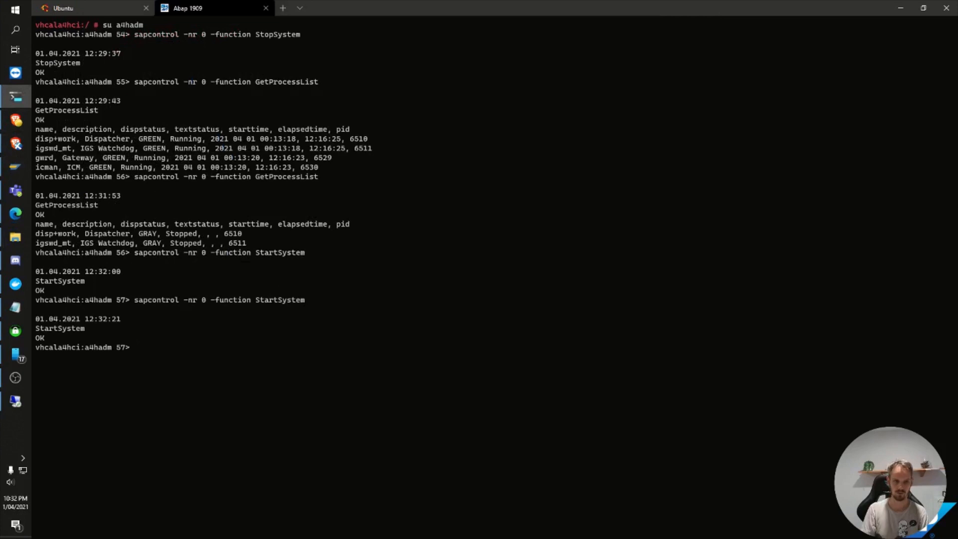
key("Up")
key("Up")
key("Return")
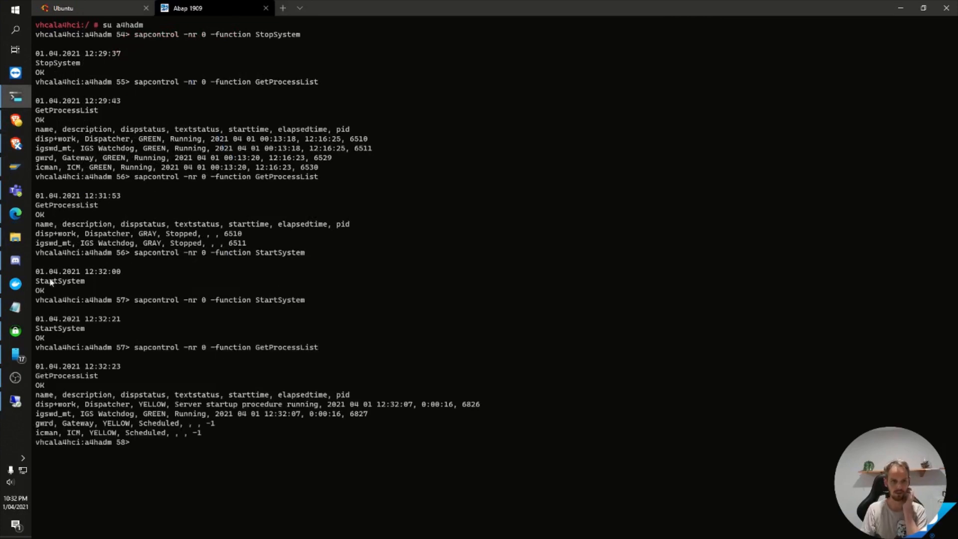
Step: Open the Buypass Root certificates page in Edge and examine the certificate authority choices for the Vhcala4ci certificate in Certify
left_click(17, 219)
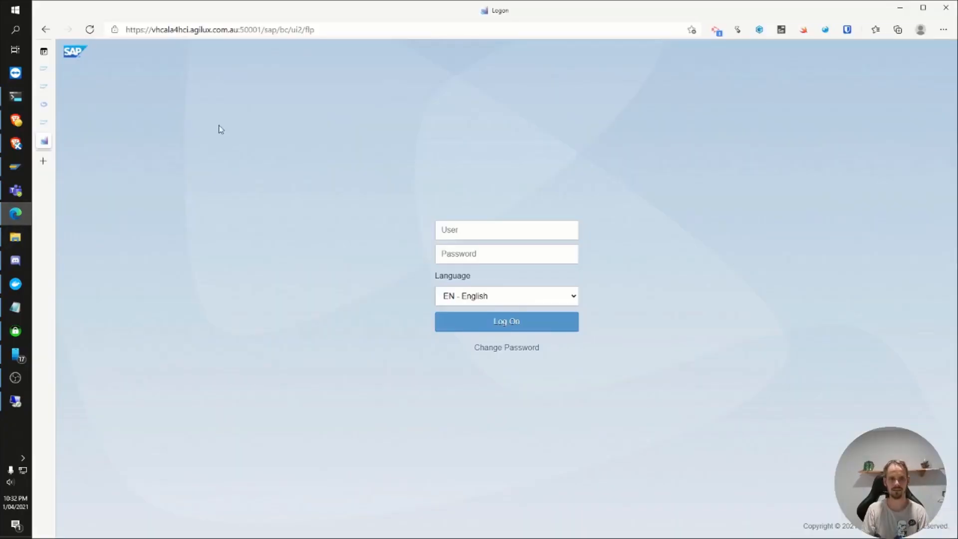
left_click(52, 106)
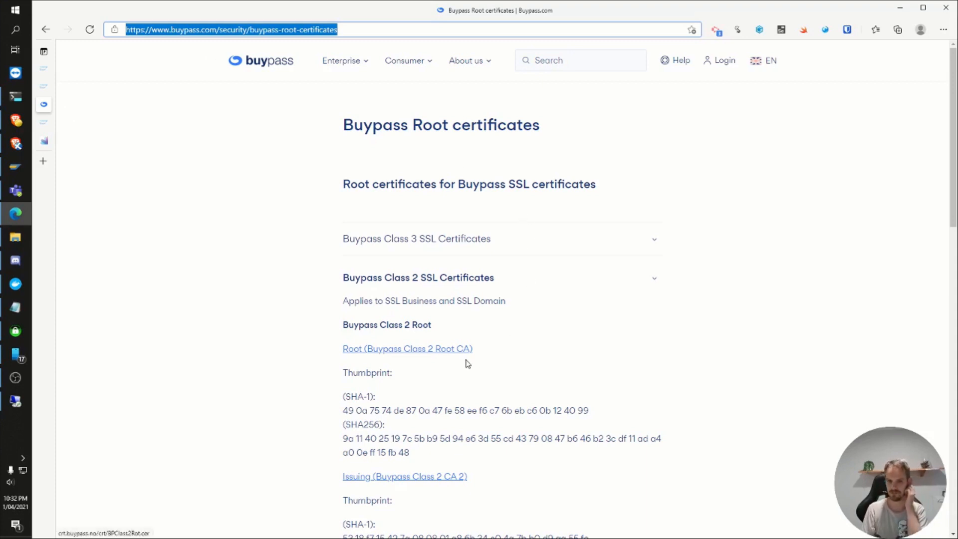
left_click(16, 330)
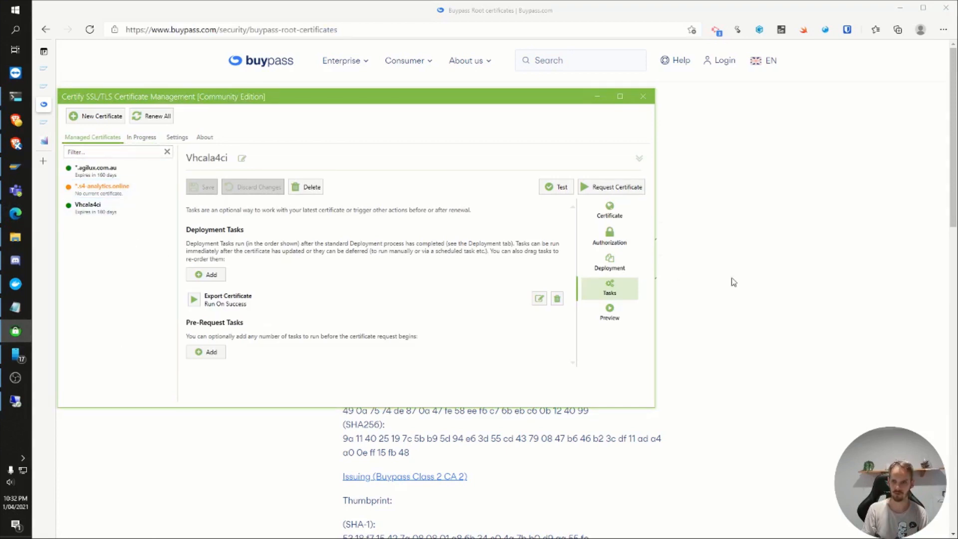
left_click(617, 214)
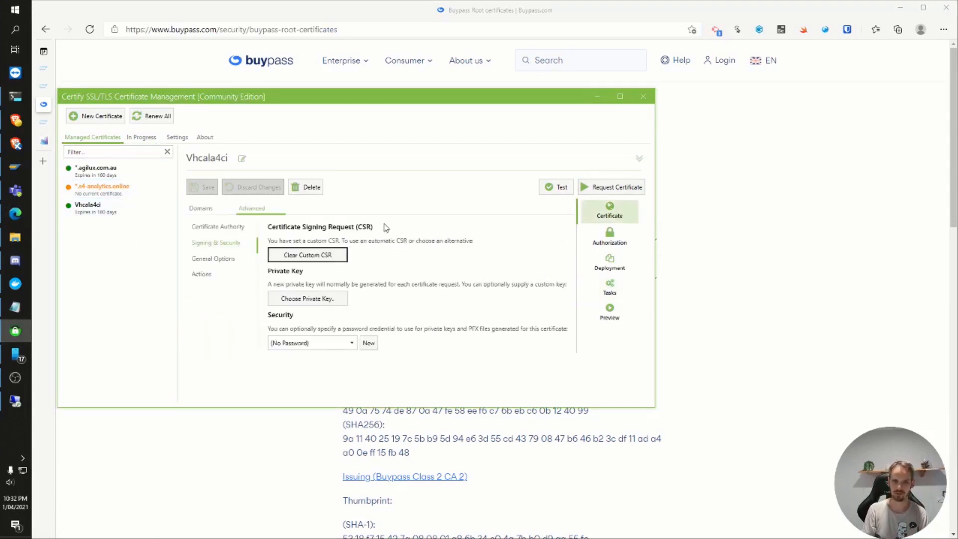
left_click(229, 231)
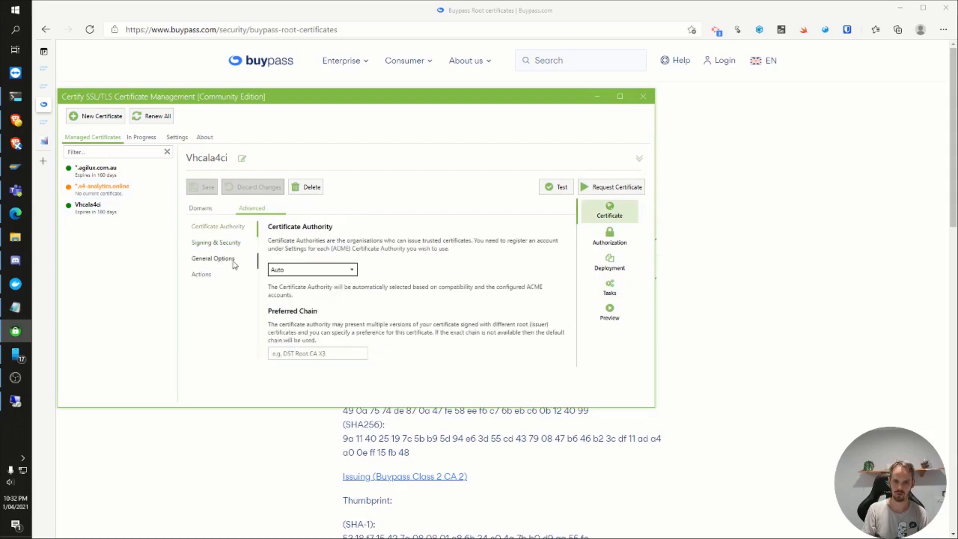
left_click(223, 261)
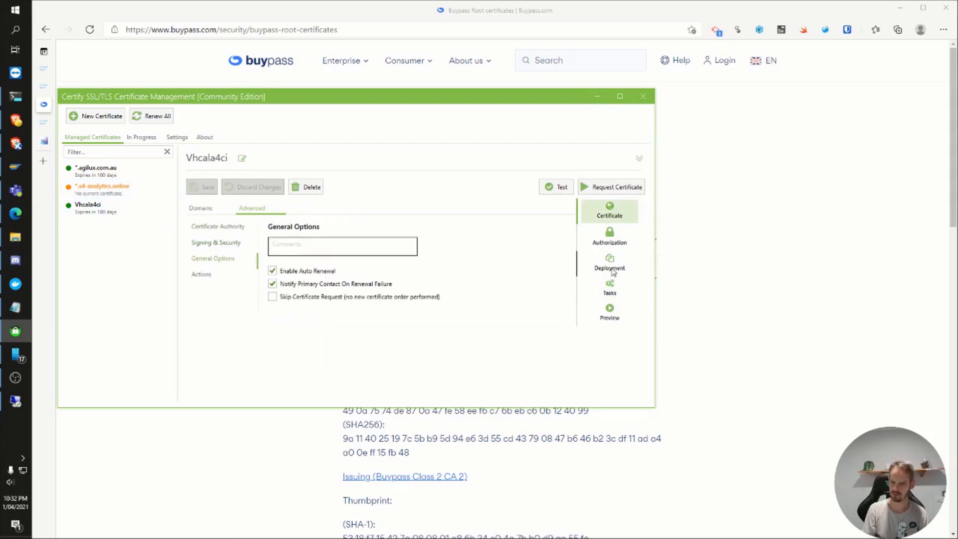
left_click(205, 209)
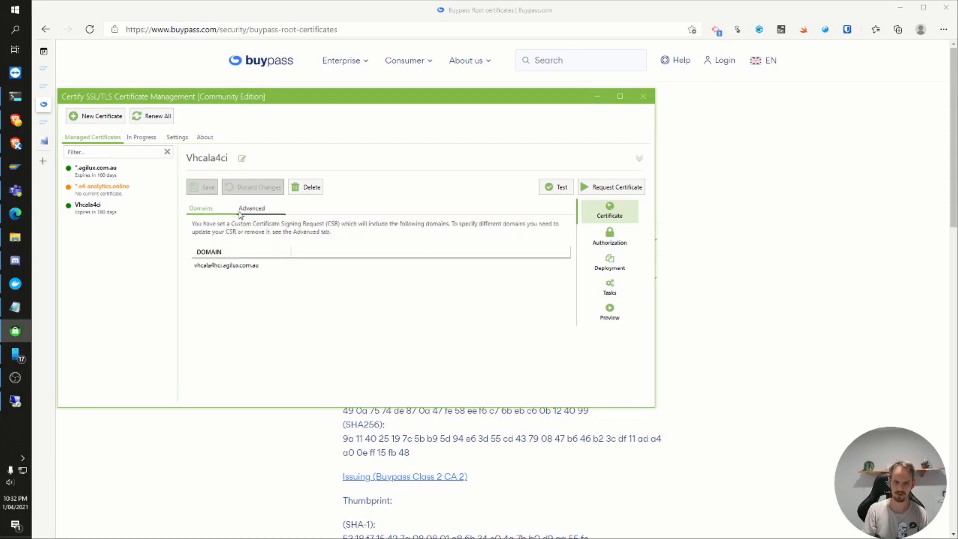
left_click(248, 208)
left_click(222, 226)
left_click(297, 268)
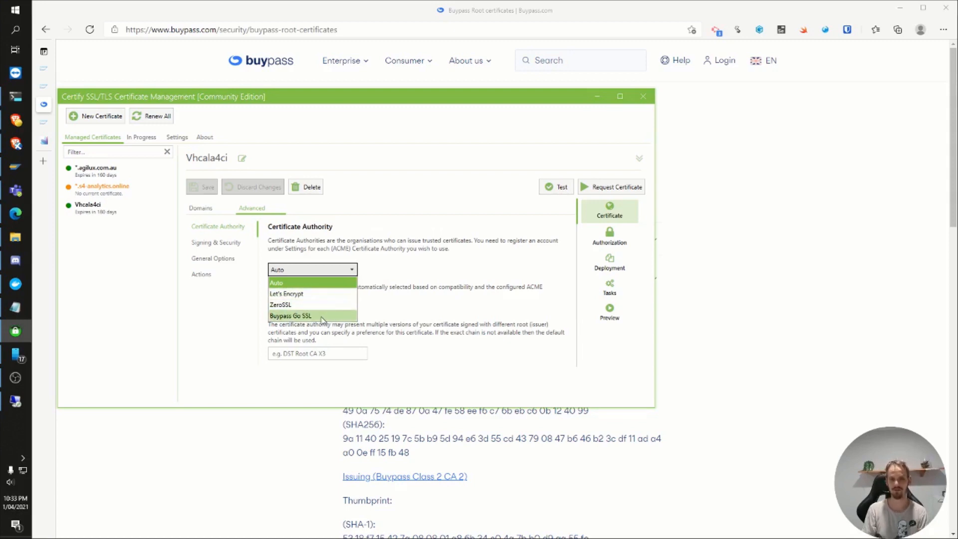
left_click(430, 297)
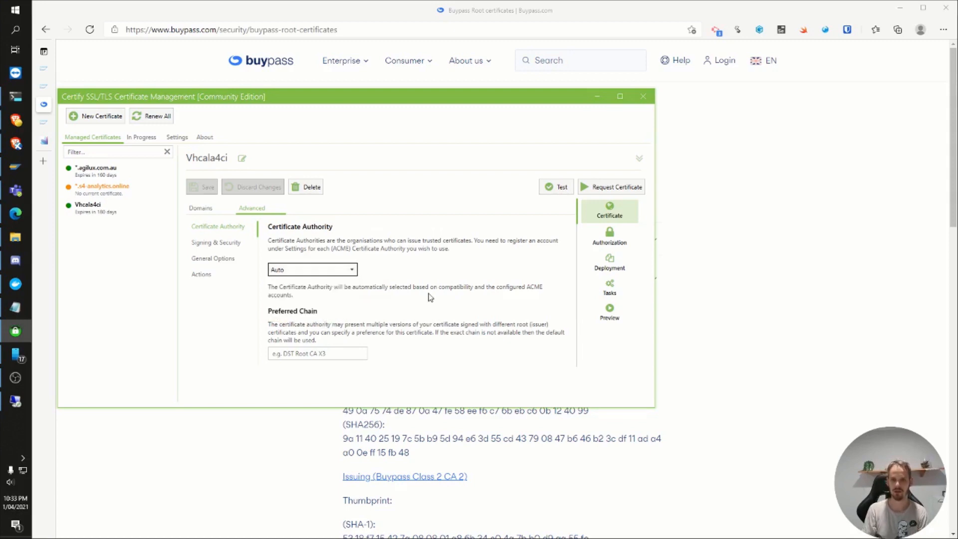
left_click(322, 435)
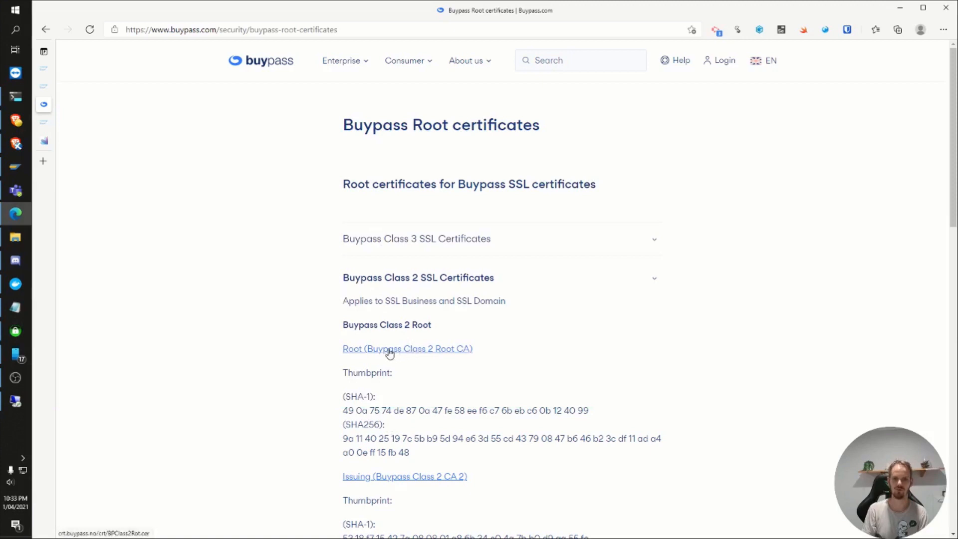
Step: Return to the terminal and check the SAP processes again with sapcontrol -nr 0 -function GetProcessList
right_click(24, 171)
left_click(263, 131)
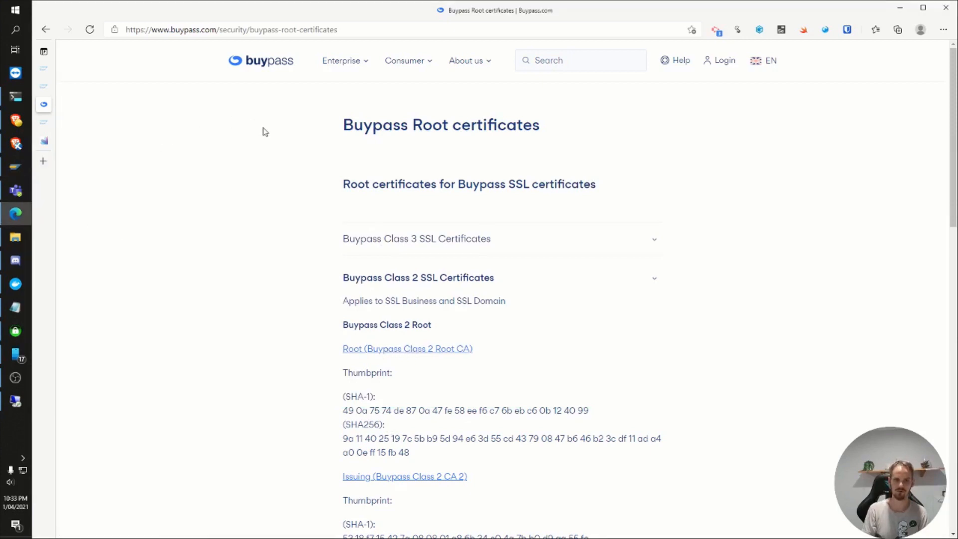
left_click(14, 98)
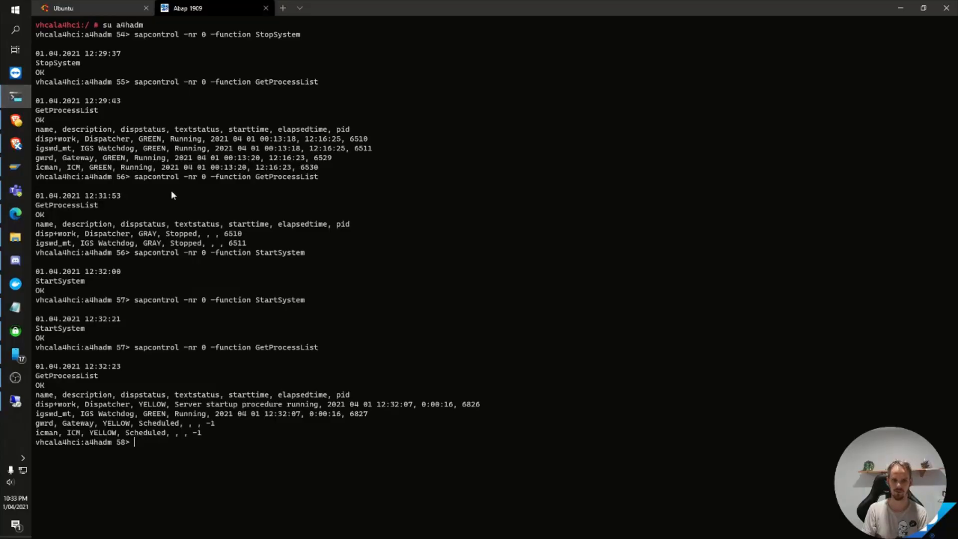
key("Up")
key("Return")
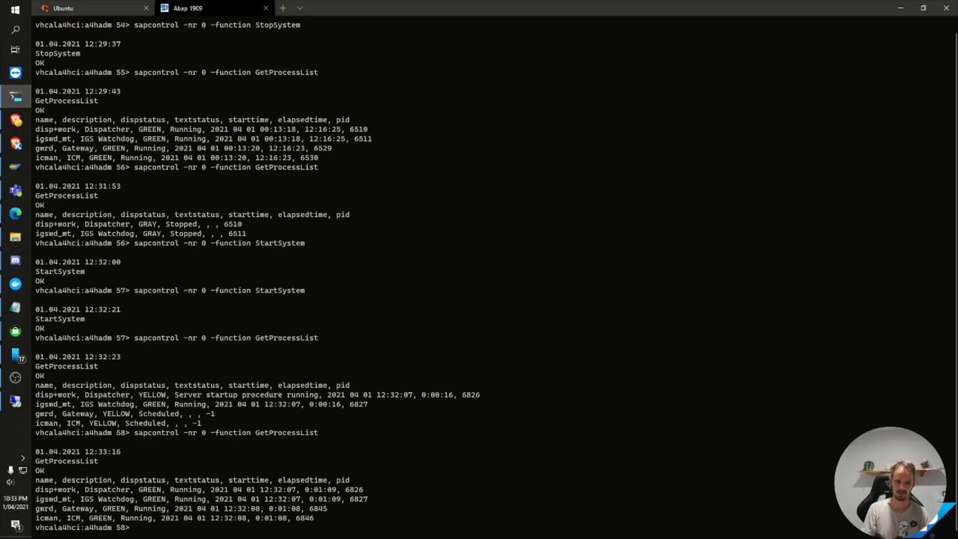
Step: Switch to SAP Logon, open the A4H system and log on to client 001 as developer with the account password
left_click(15, 167)
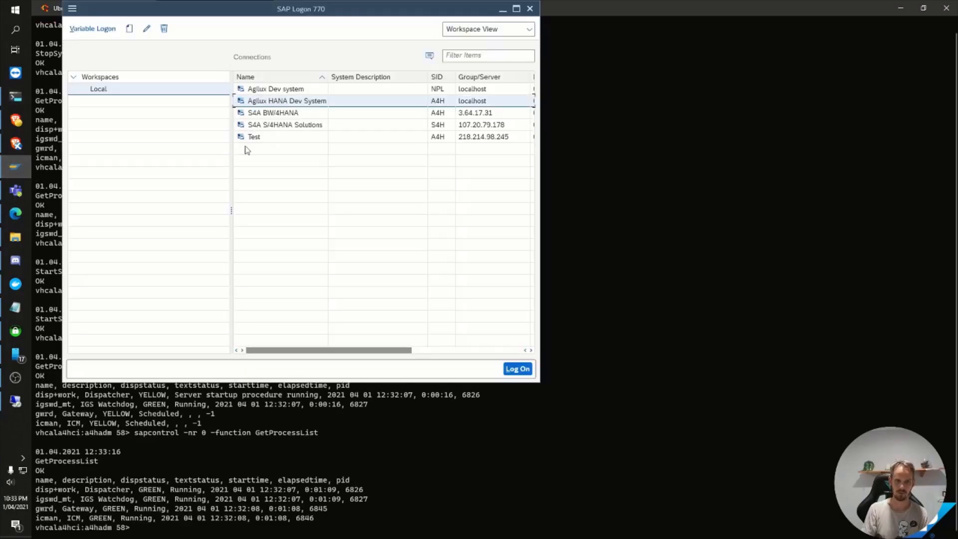
double_click(269, 134)
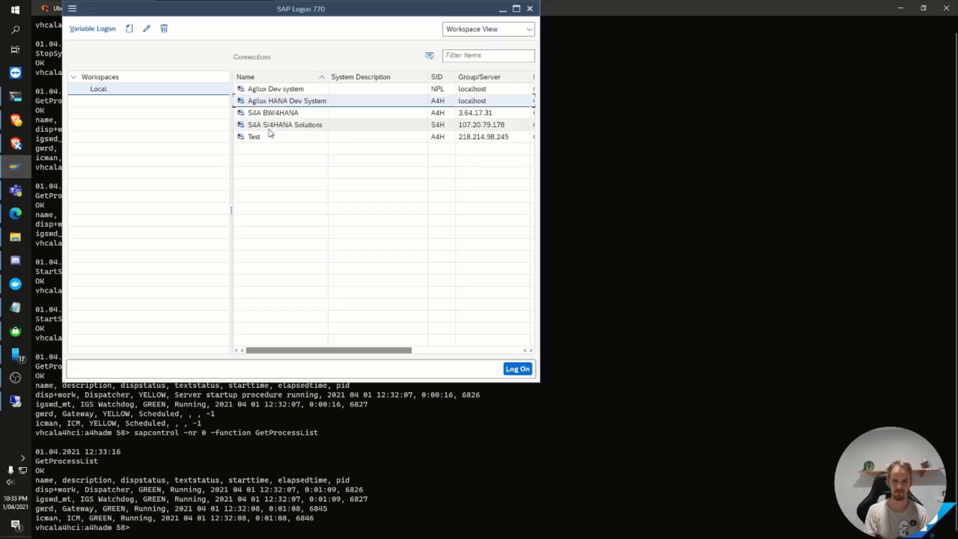
type("de")
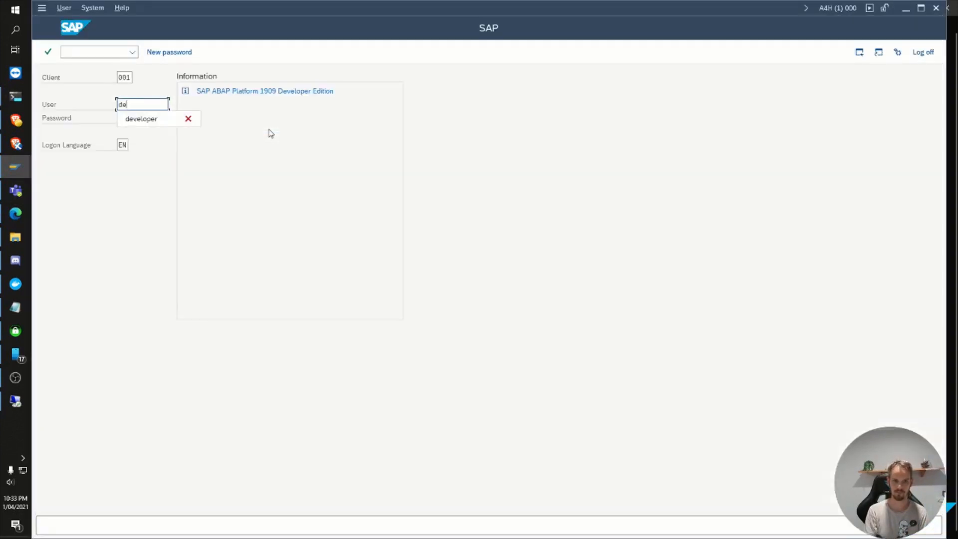
type("veloper")
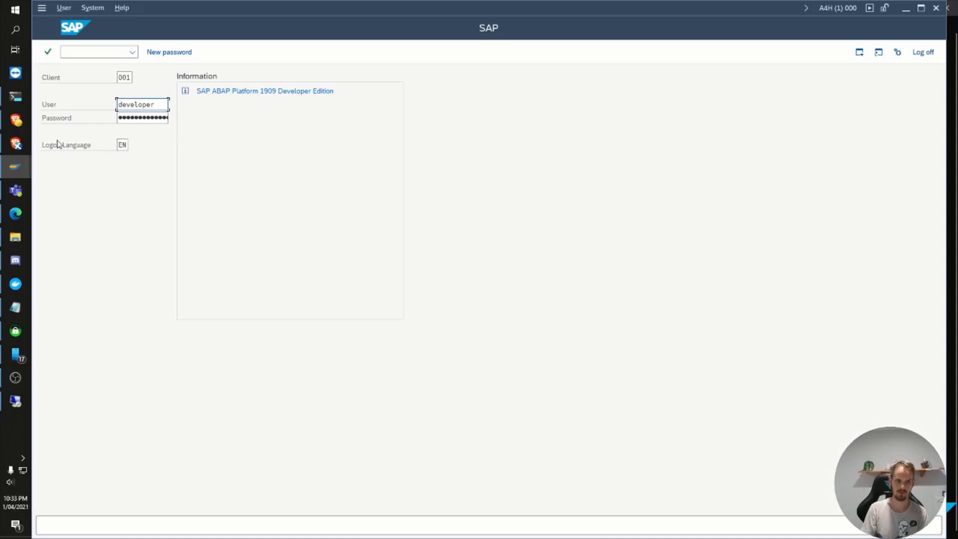
left_click(16, 143)
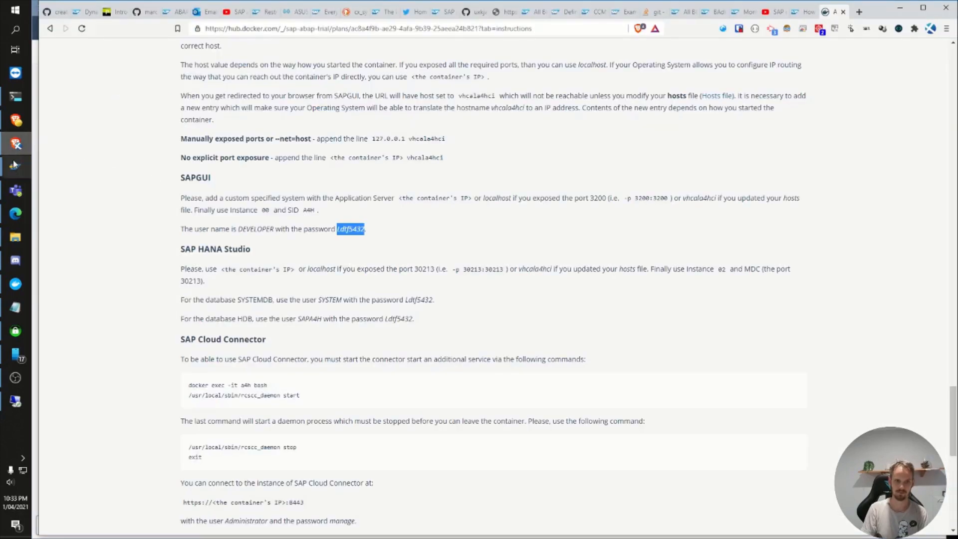
mouse_move(15, 167)
left_click(104, 226)
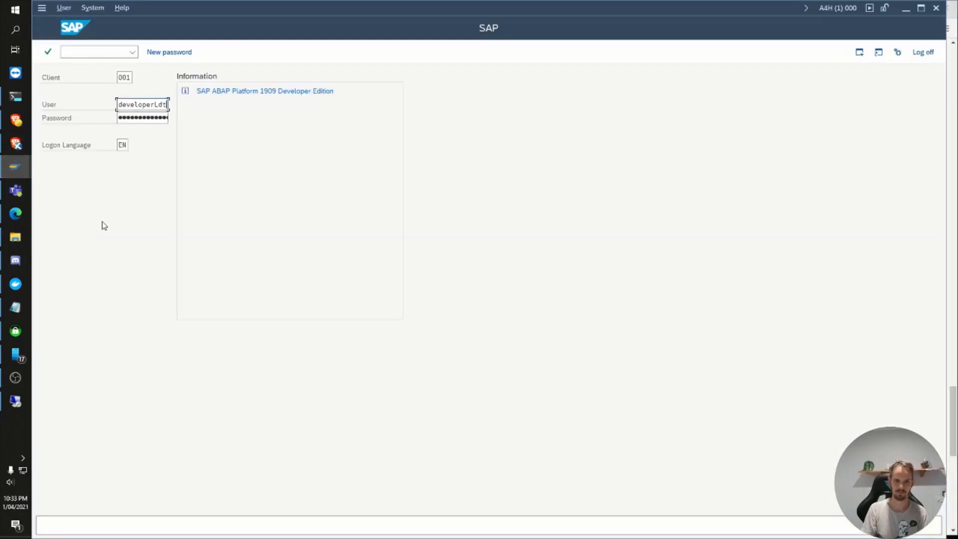
key("Return")
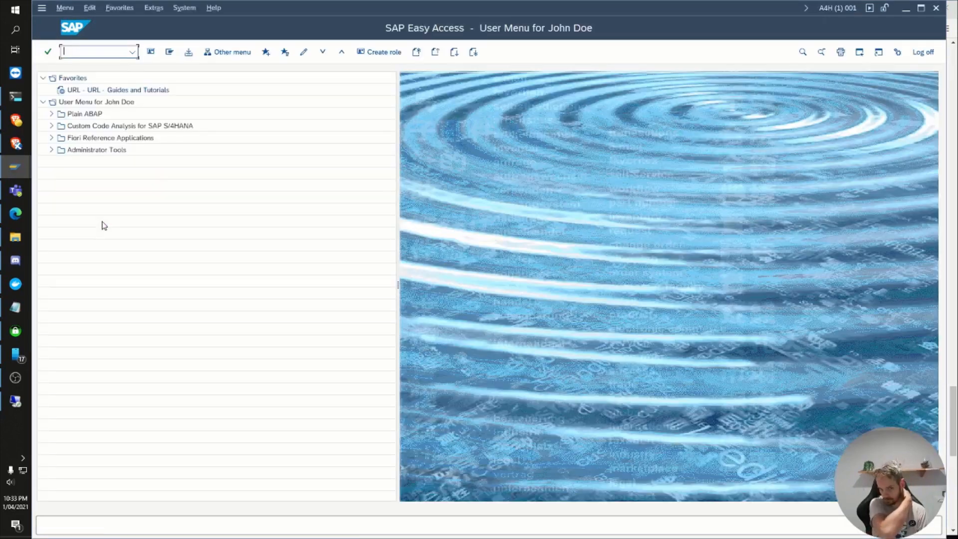
Step: Open the ICM Monitor and display its active services to check their host names
type("smicm")
key("Return")
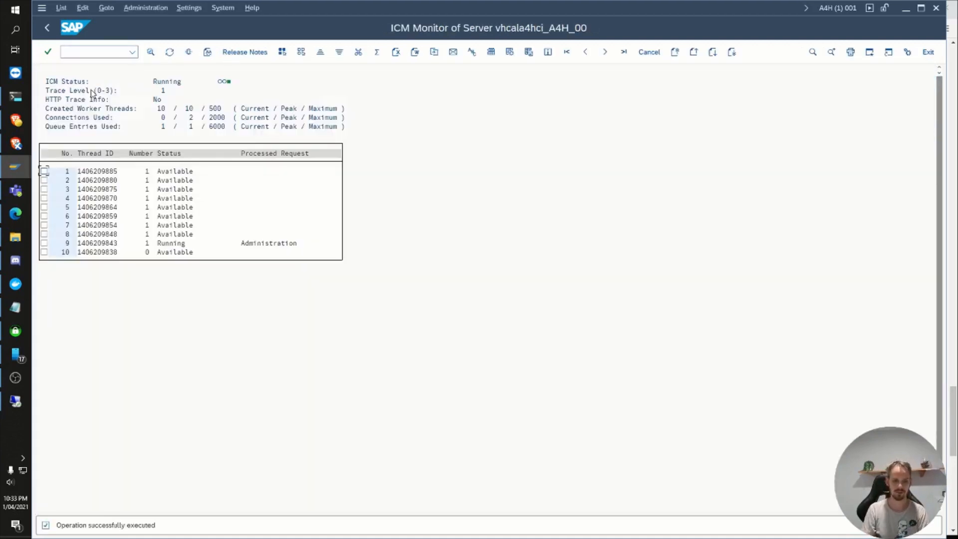
key("shift+F1")
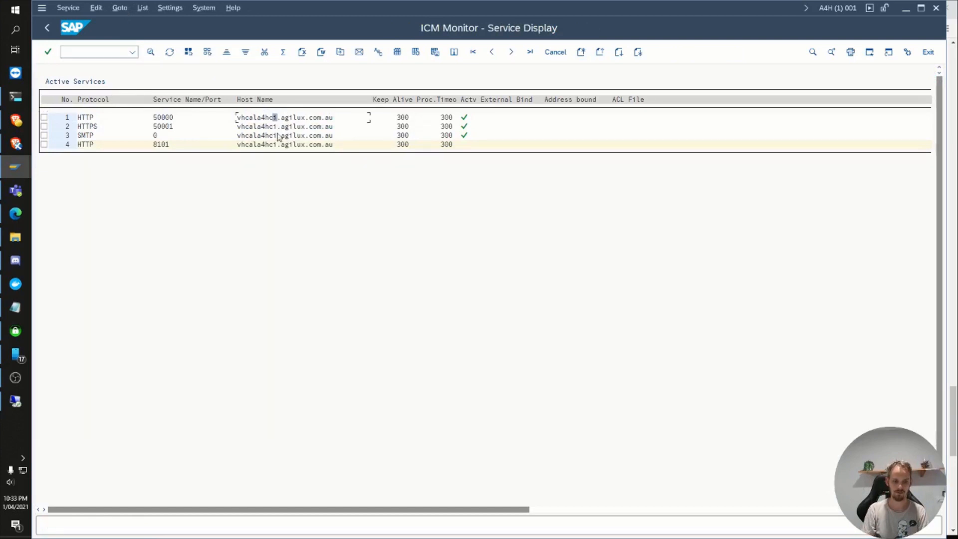
Step: Leave the ICM service display and open the Trust Manager in change mode
left_click(118, 54)
type("/ns")
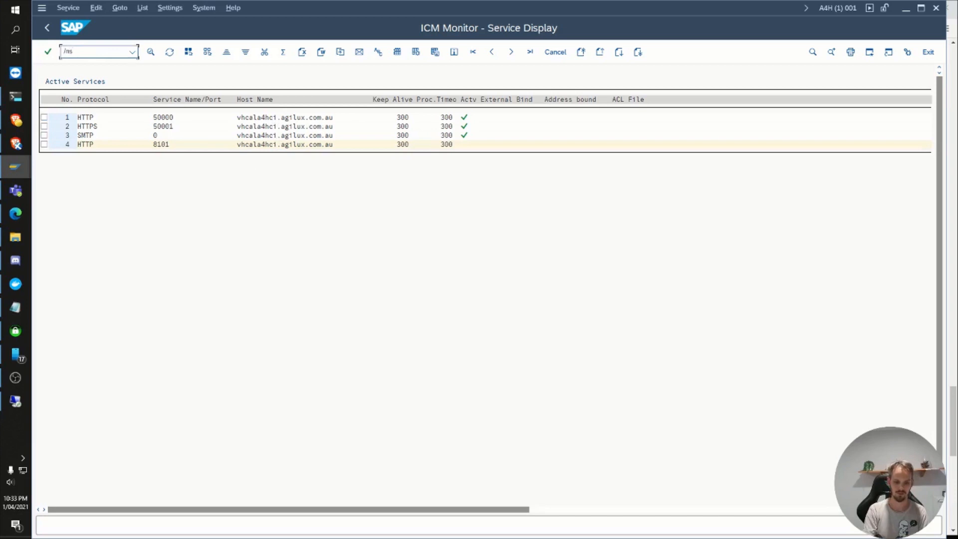
type("micm")
key("Return")
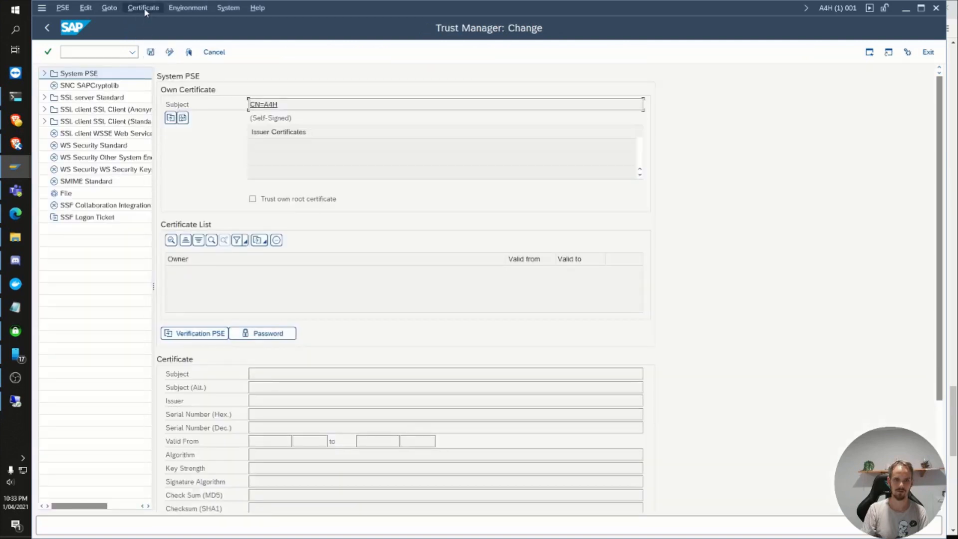
left_click(144, 8)
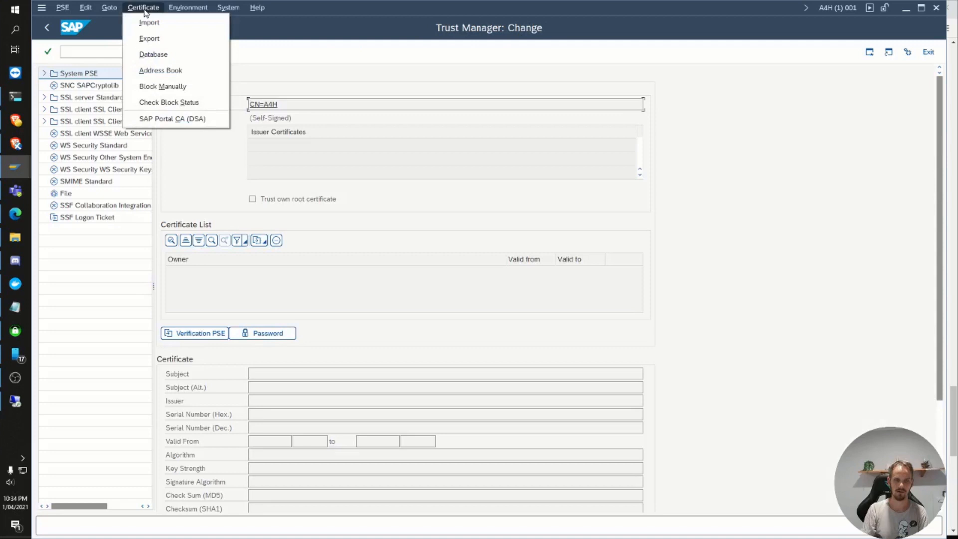
left_click(153, 54)
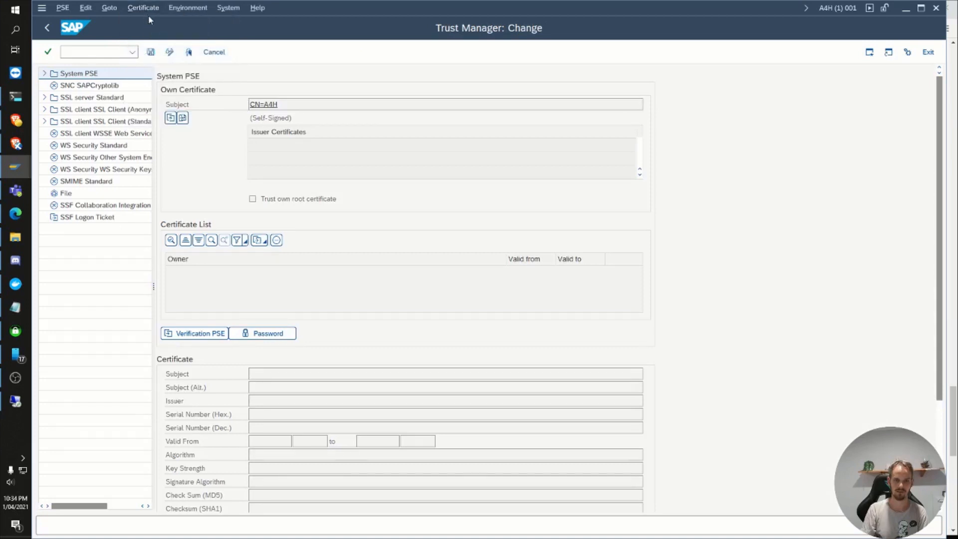
Step: Open the certificate database table VSTRUSTCERT and start a new entry named ZBUYPASS with category CA
double_click(141, 73)
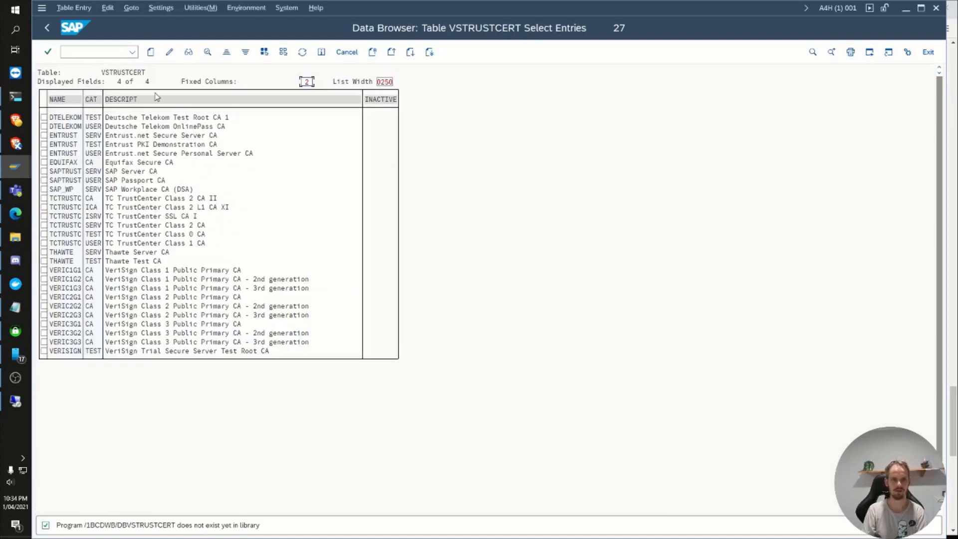
left_click(151, 52)
type("Z")
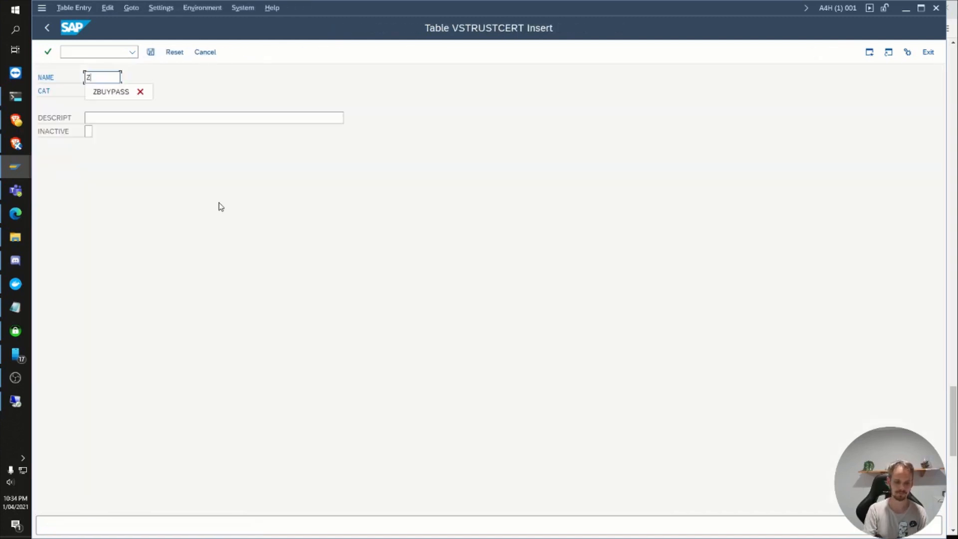
left_click(106, 93)
left_click(89, 91)
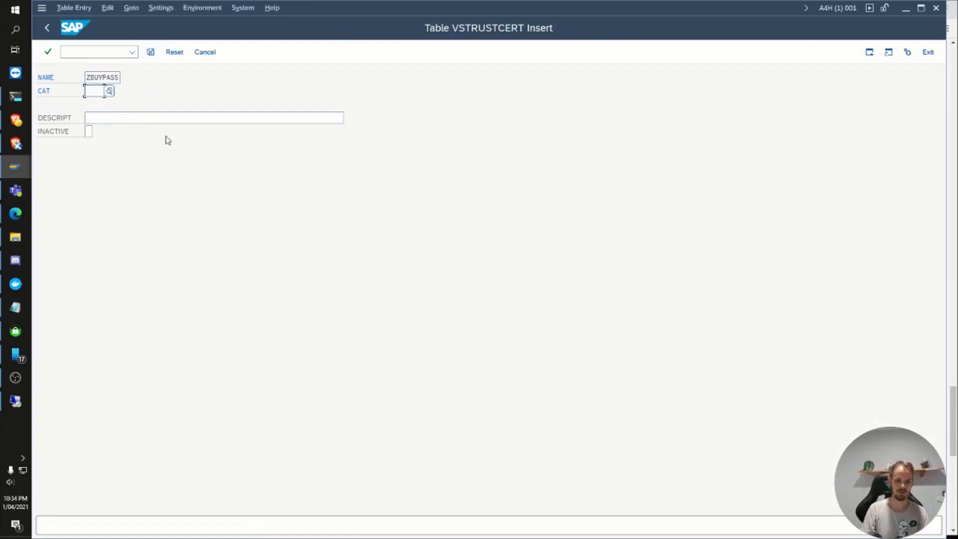
key("F4")
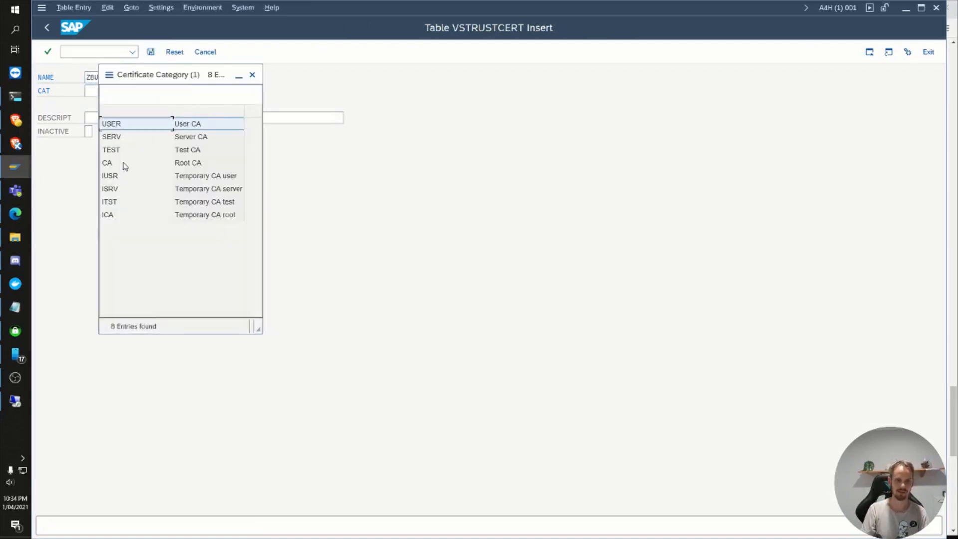
left_click(111, 164)
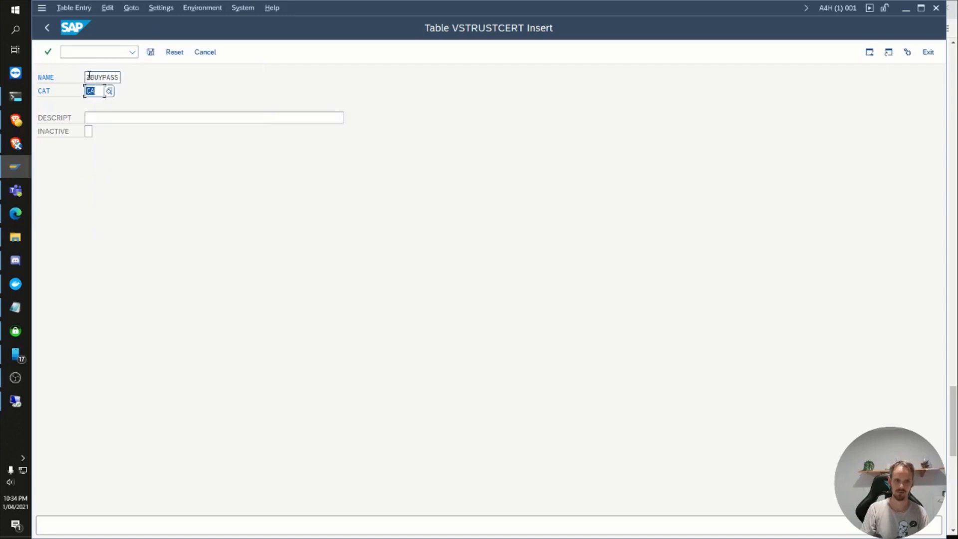
Step: Enter the description BuyPass Go SSL CA for the ZBUYPASS entry, save the record and return to the Trust Manager
left_click(88, 76)
left_click(113, 117)
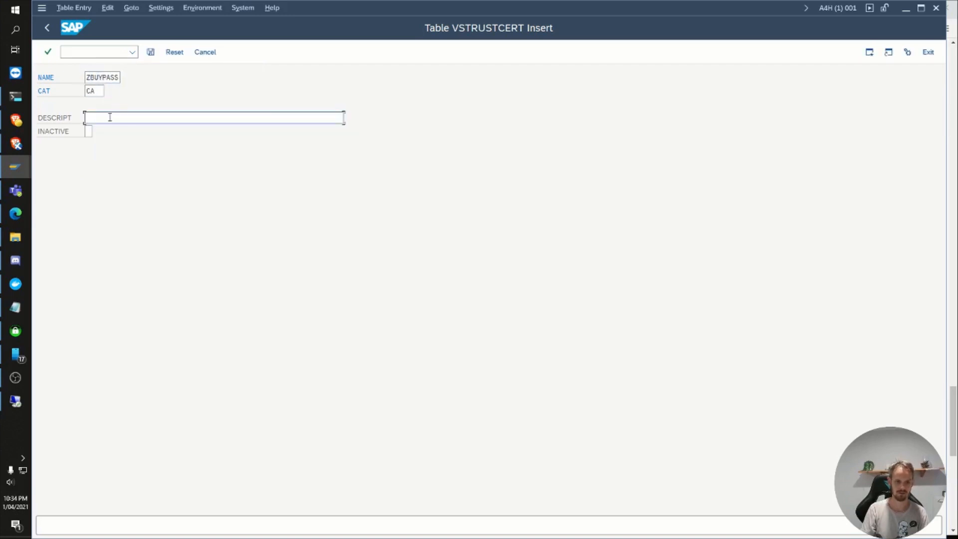
type("BuyPass Go SSL CA")
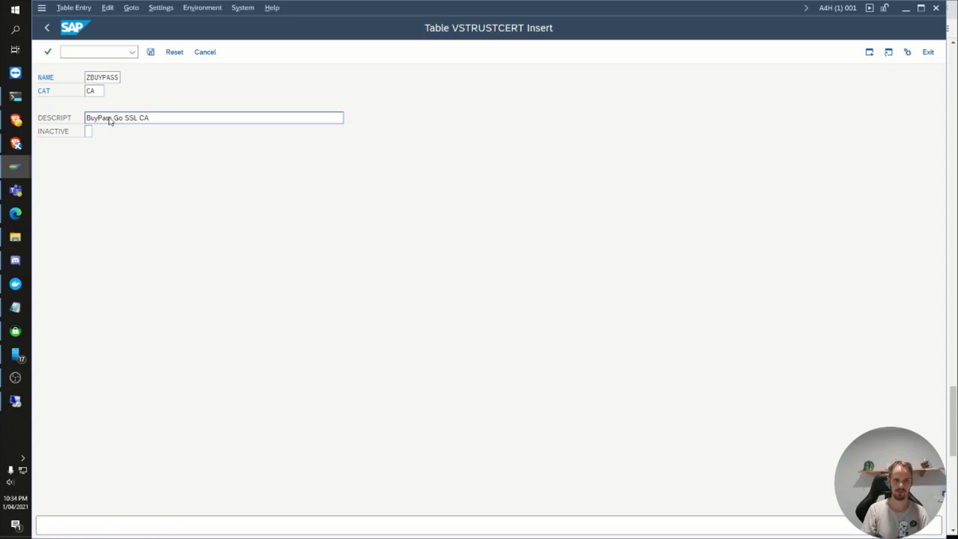
key("ctrl+s")
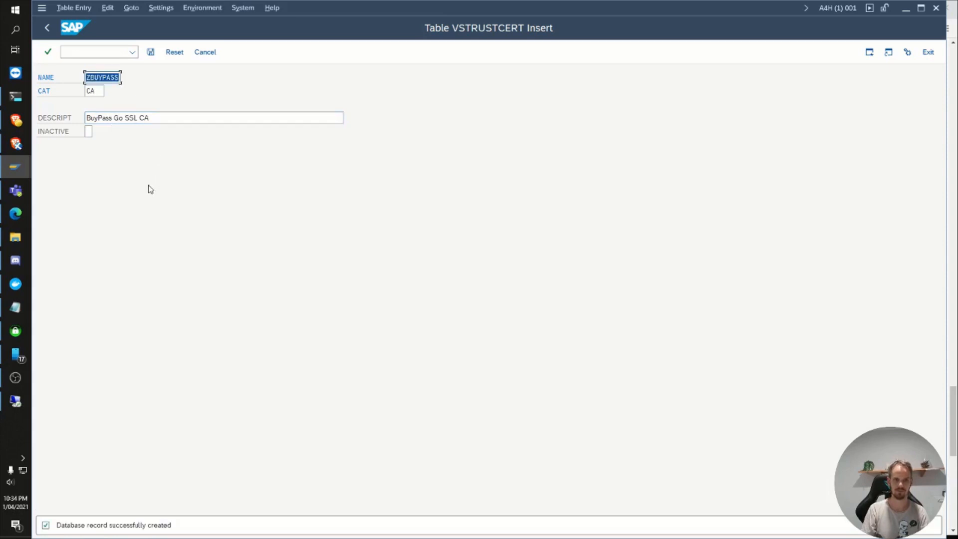
key("F3")
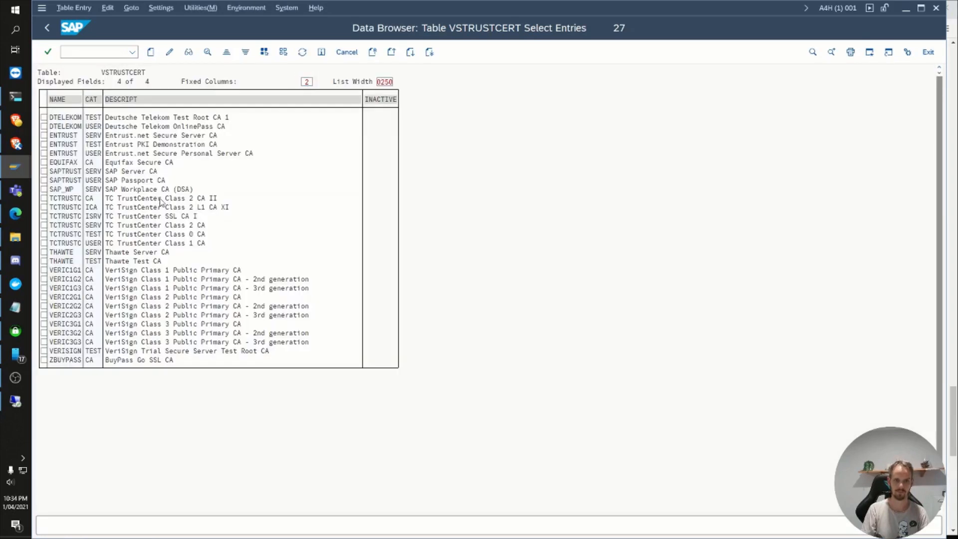
key("F3")
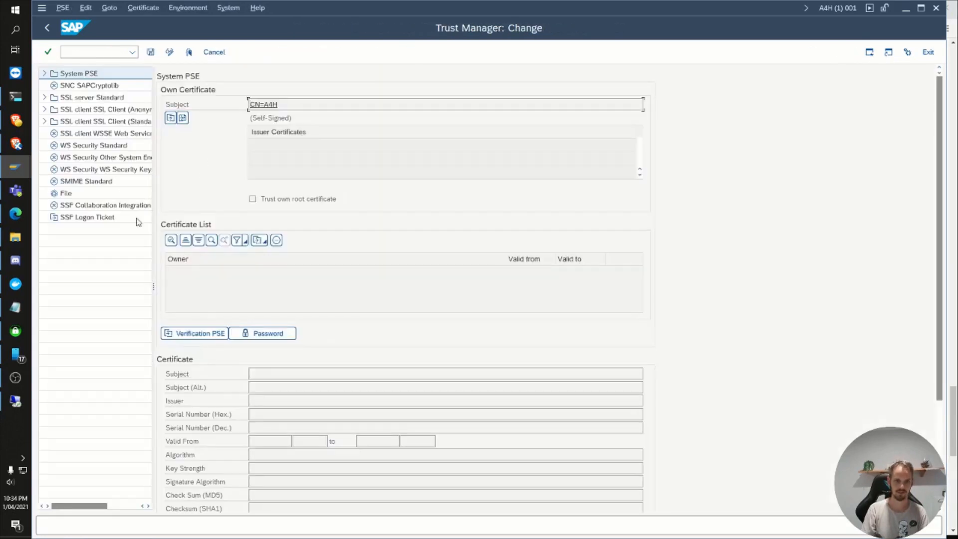
Step: Select SSL server Standard and import the root certificate file BPClass2Rot (1).cer from the Downloads folder
double_click(80, 97)
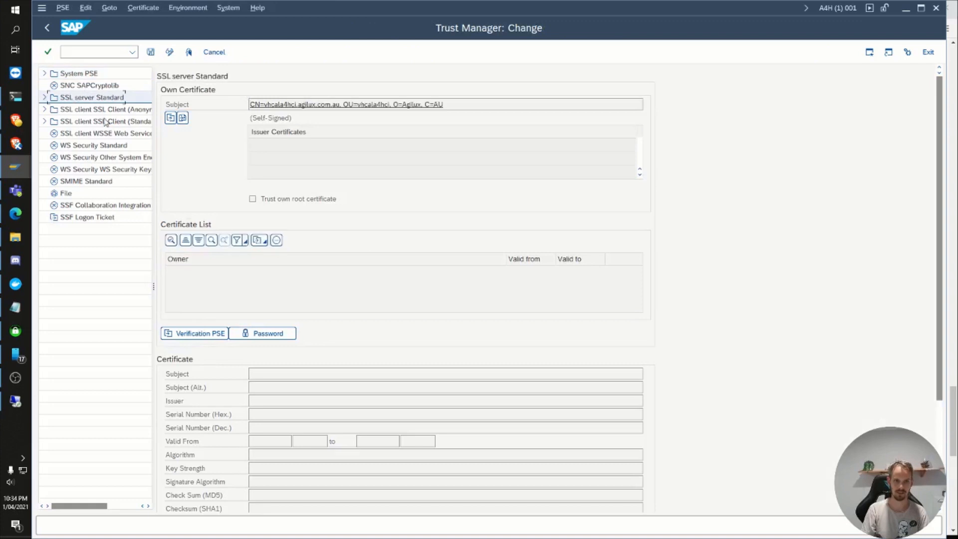
scroll(209, 246, "down", 3)
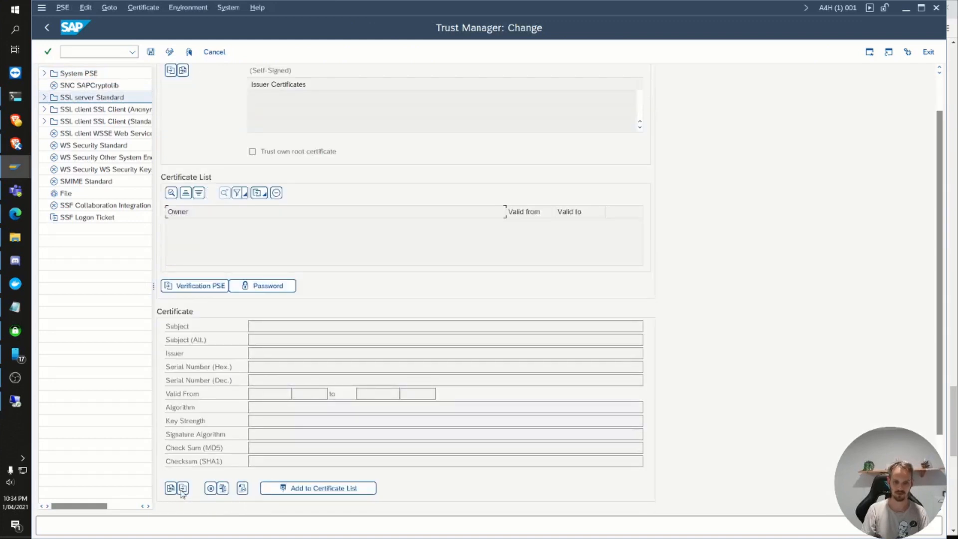
left_click(171, 489)
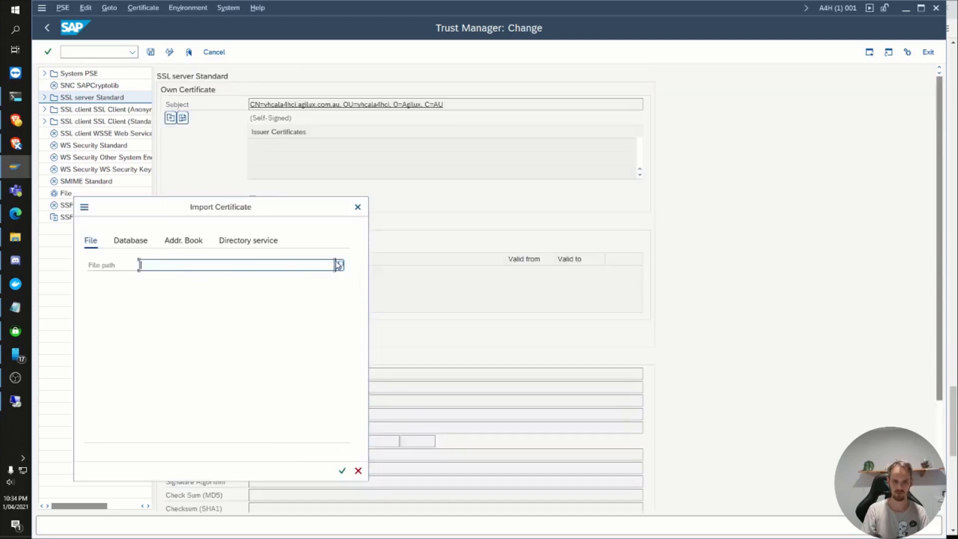
left_click(340, 266)
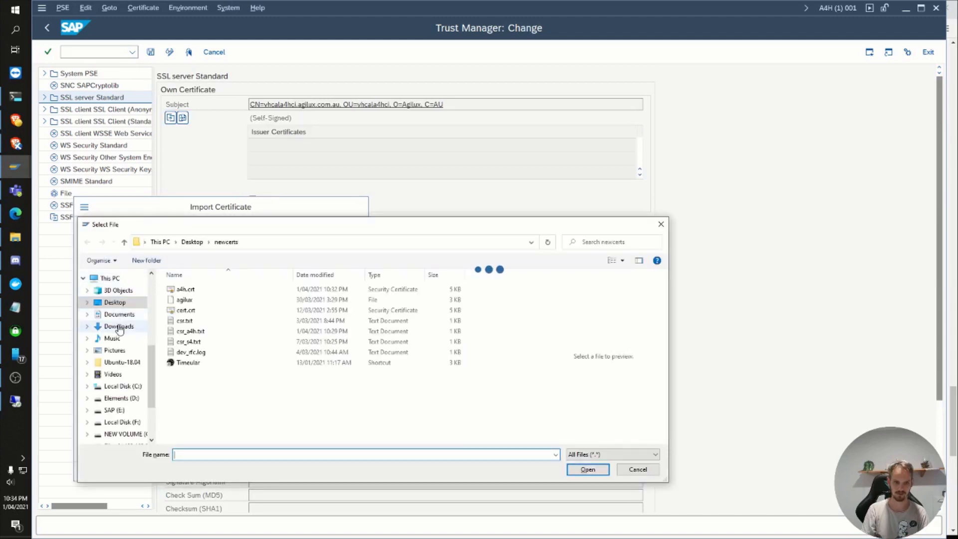
left_click(133, 325)
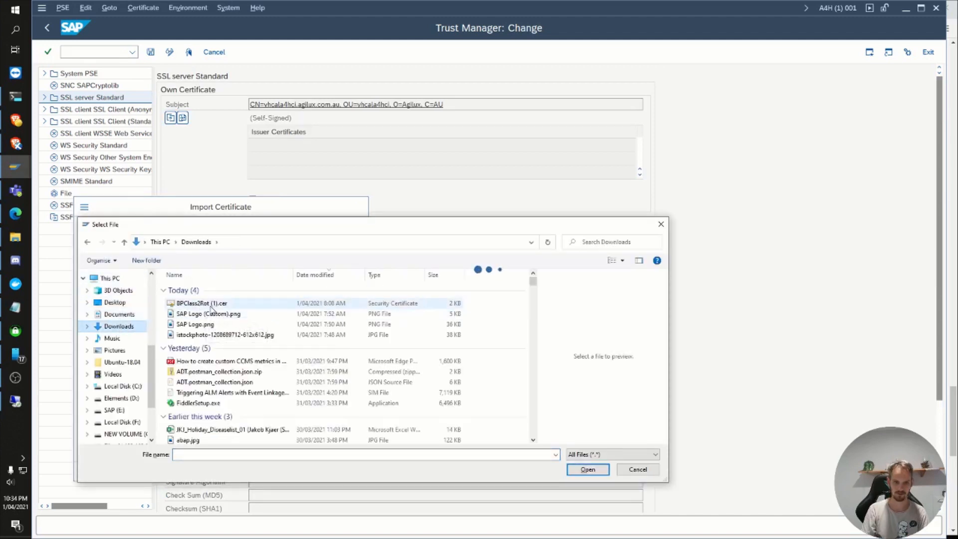
double_click(211, 306)
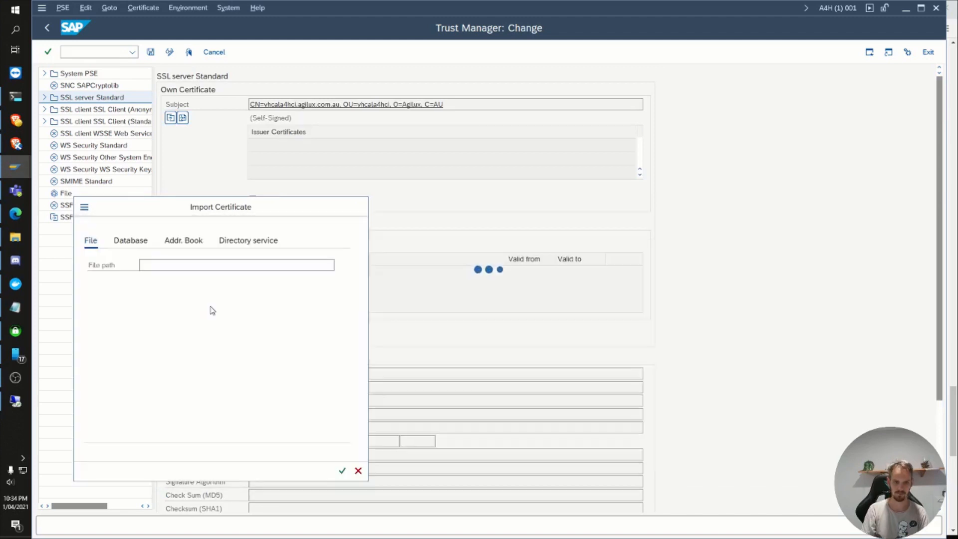
left_click(341, 471)
left_click(94, 373)
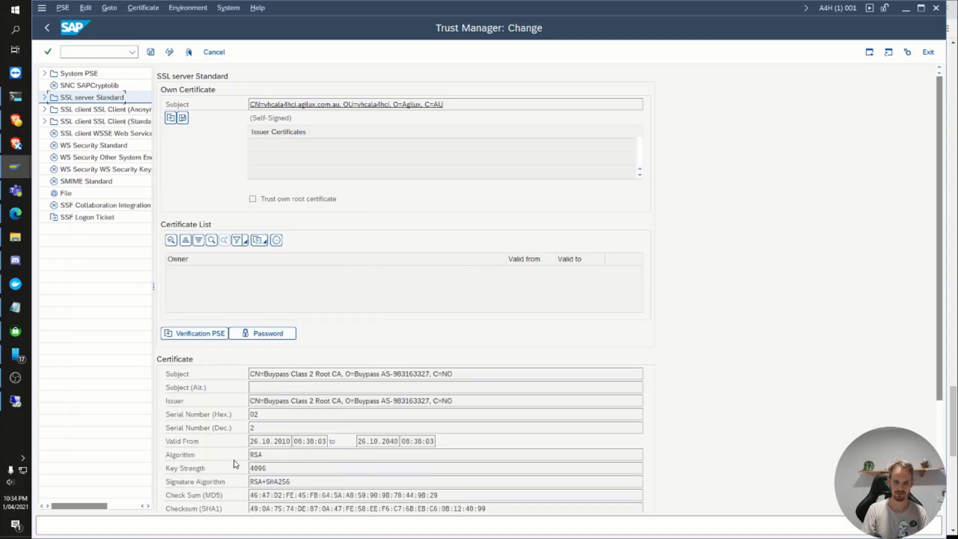
Step: Export the imported Buypass root certificate to the database under trust center ZBUYPASS, confirm overwriting it, and save
scroll(236, 464, "down", 5)
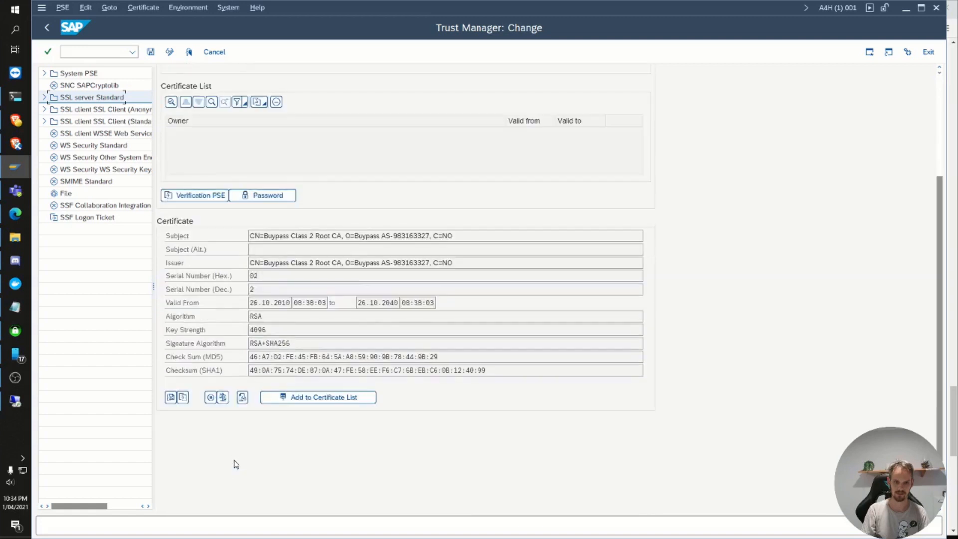
left_click(184, 399)
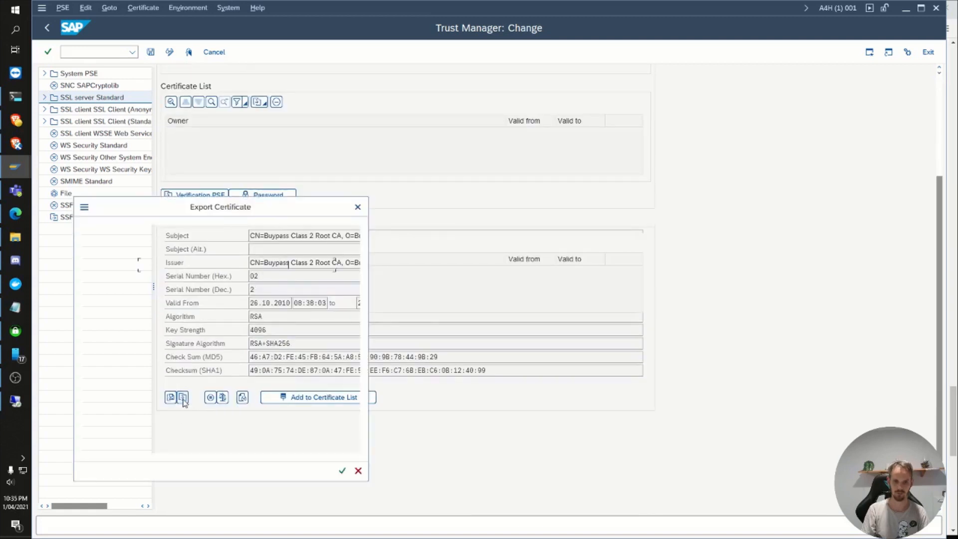
left_click(139, 242)
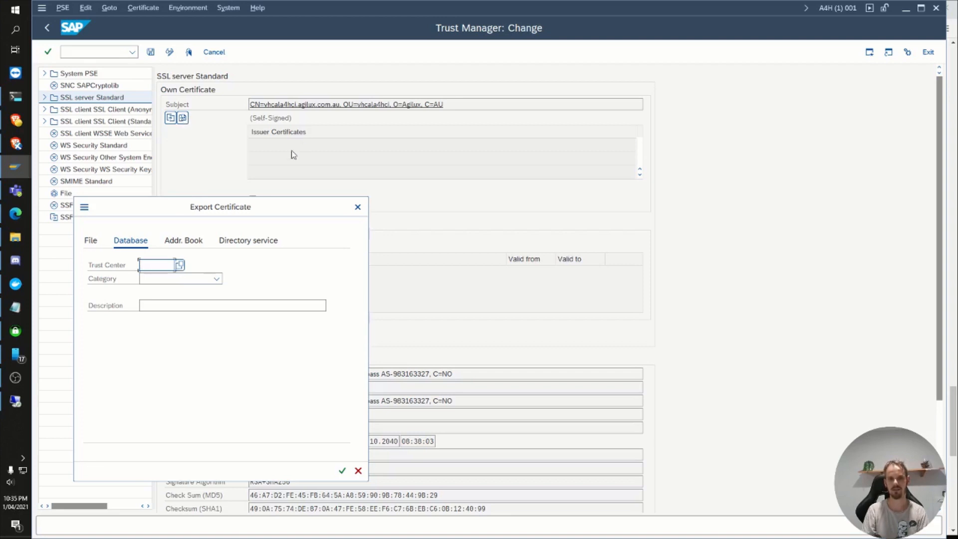
left_click(180, 266)
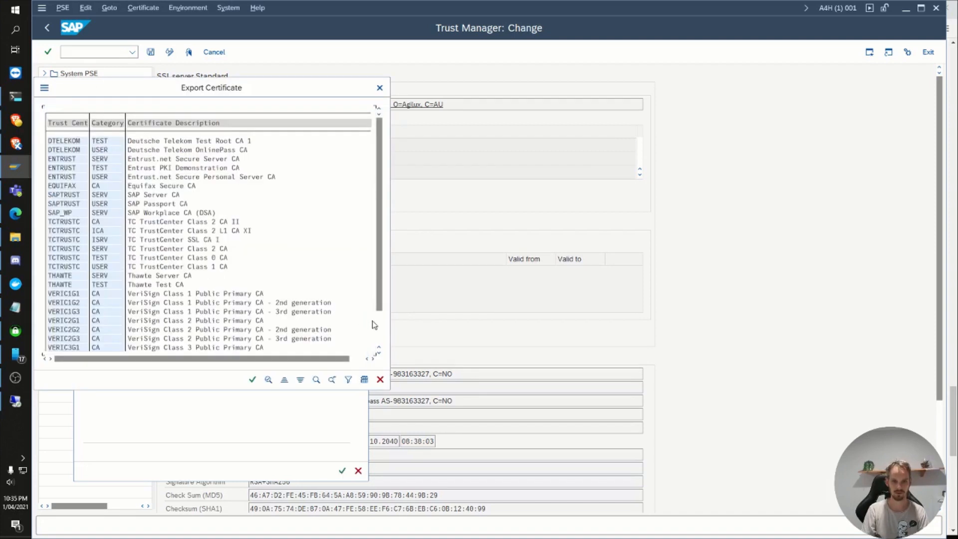
left_click(380, 327)
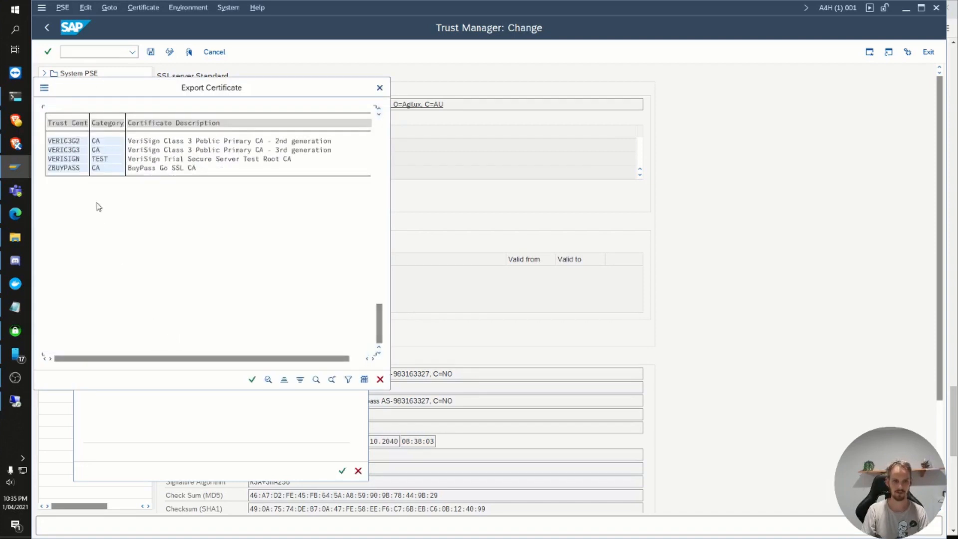
double_click(63, 168)
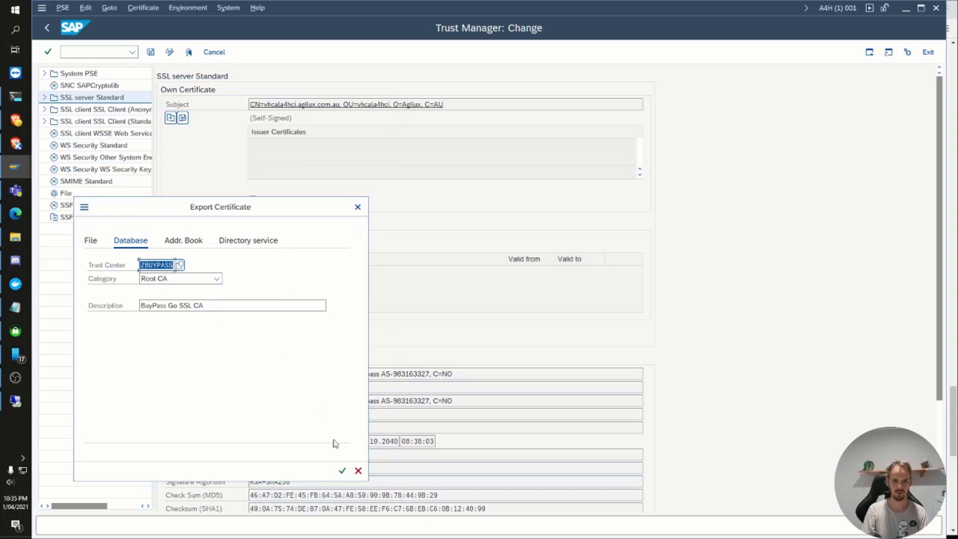
left_click(341, 471)
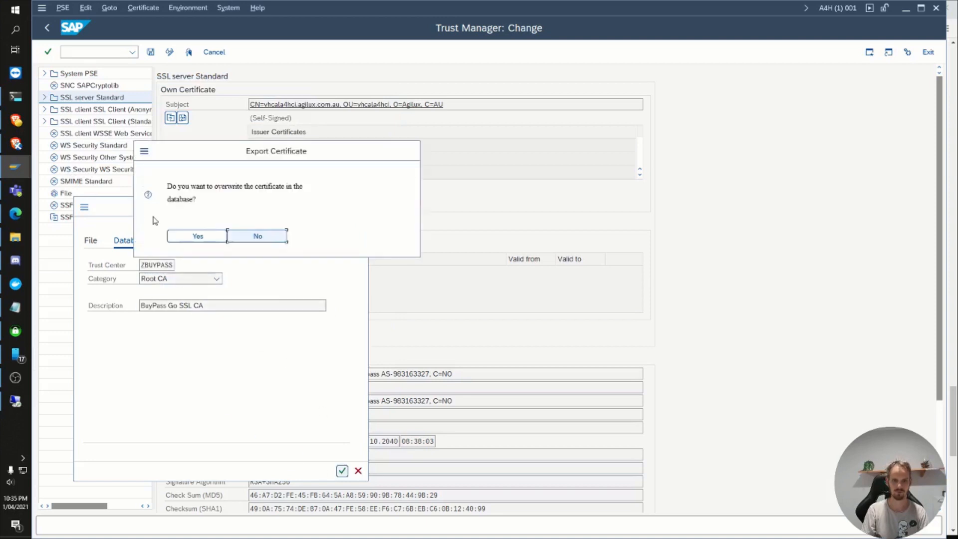
left_click(207, 240)
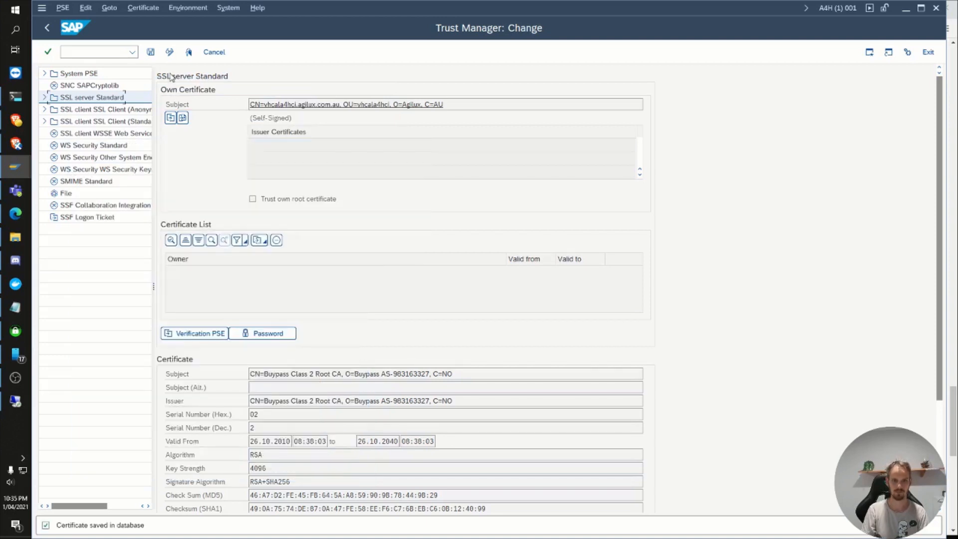
left_click(151, 53)
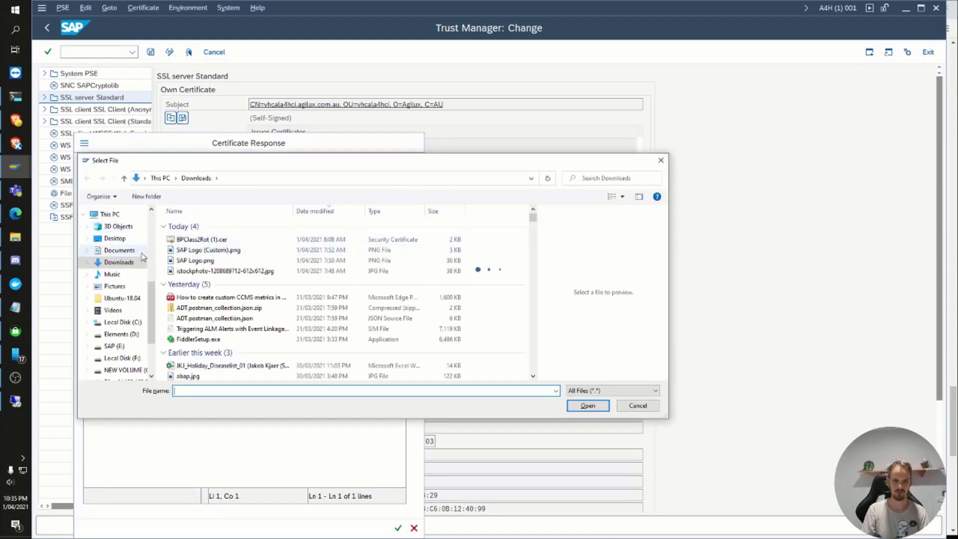
Step: Load the certificate response a4h.crt from the newcerts folder on the Desktop into SSL server Standard
left_click(135, 251)
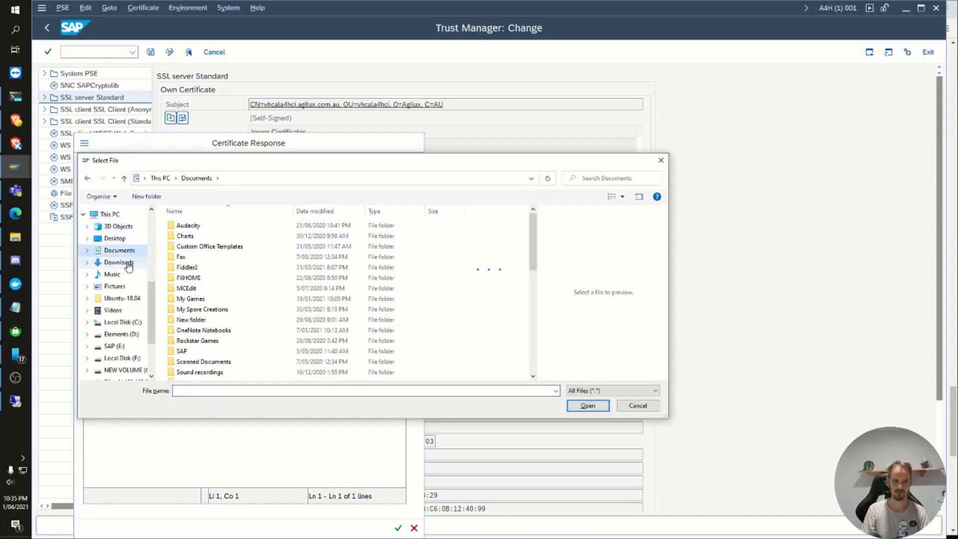
left_click(116, 238)
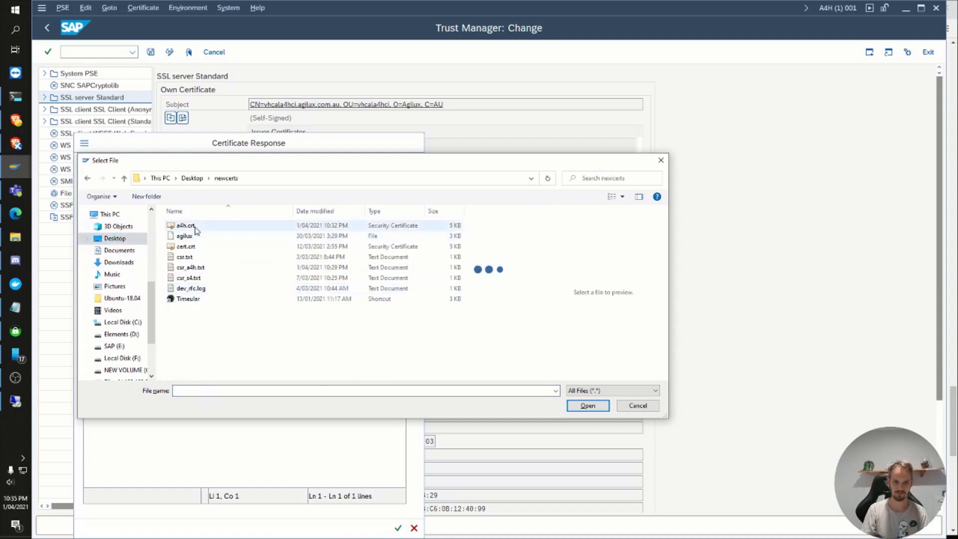
double_click(195, 227)
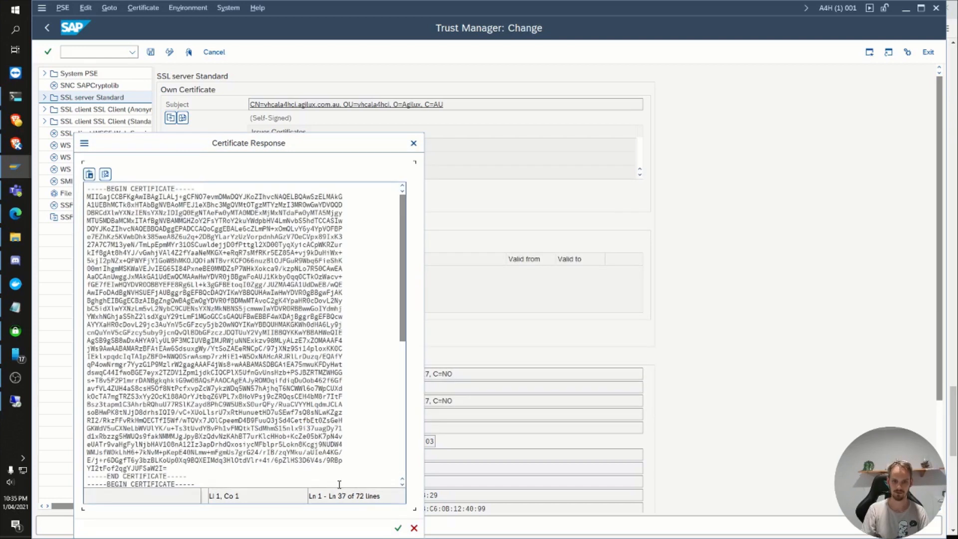
left_click(395, 527)
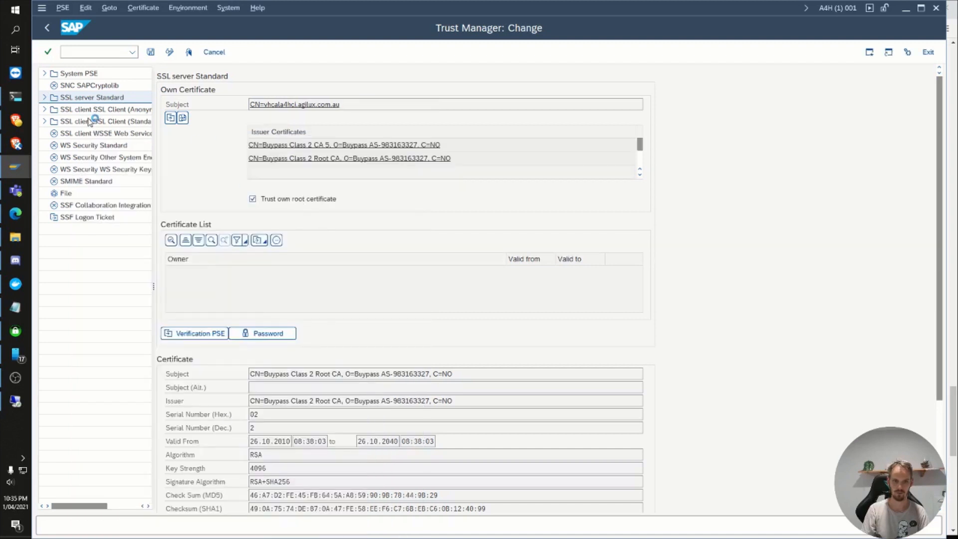
Step: Expand SSL server Standard and open the instance-specific entries vhcala4hci_A4H_00 and vhcala4hci_A4H_01
left_click(44, 97)
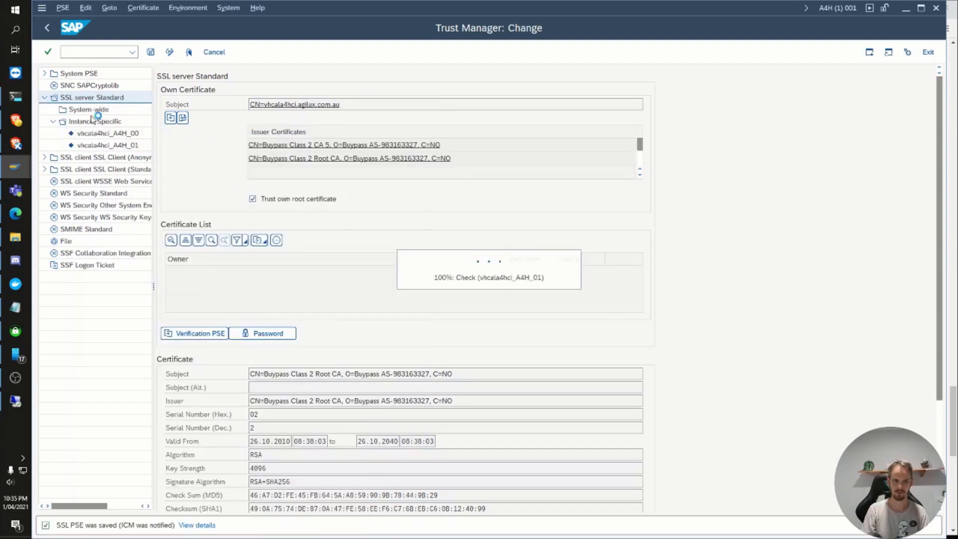
left_click(108, 134)
left_click(108, 145)
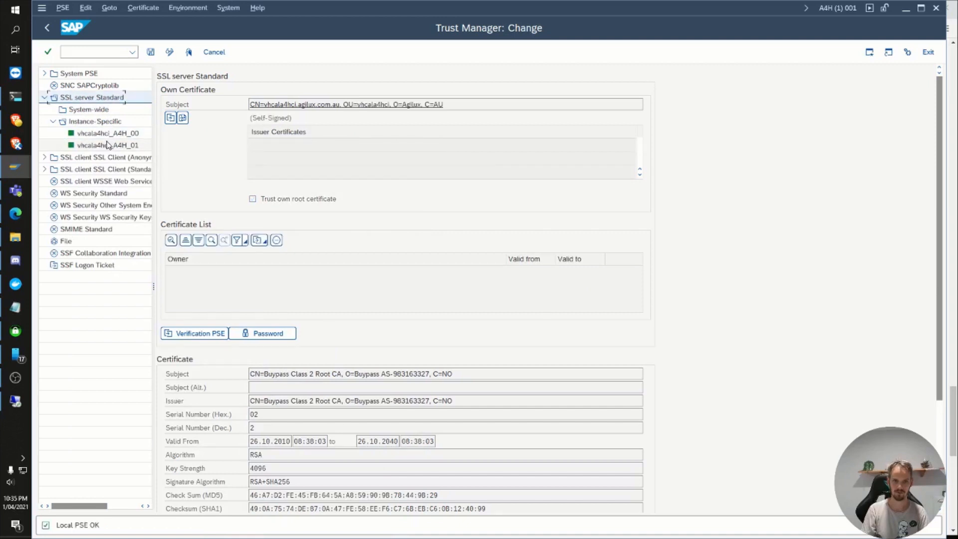
Step: Import the certificate response a4h.crt into SSL server Standard again and save the PSE
left_click(182, 119)
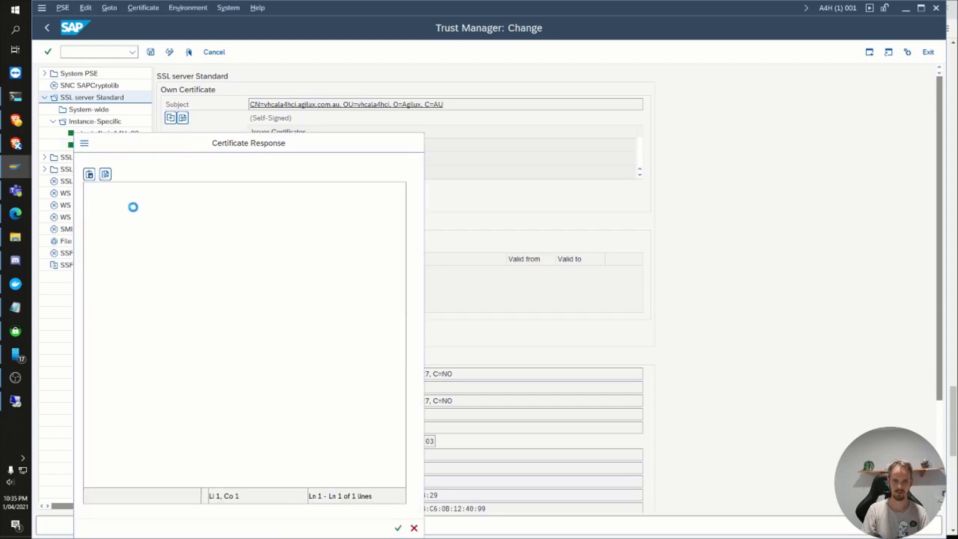
double_click(202, 229)
left_click(397, 527)
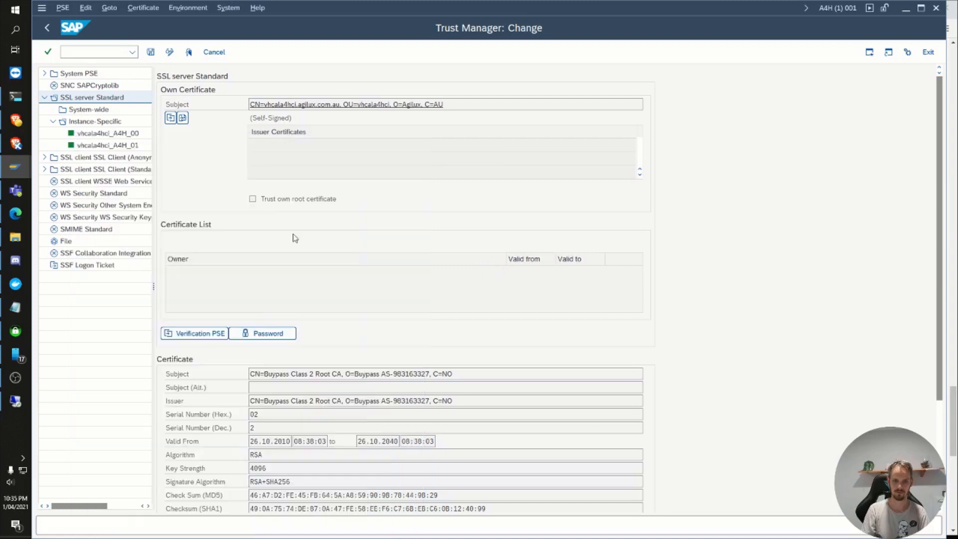
Step: Check the own certificates of the instances vhcala4hci_A4H_00 and vhcala4hci_A4H_01 under SSL server Standard
double_click(121, 136)
double_click(123, 144)
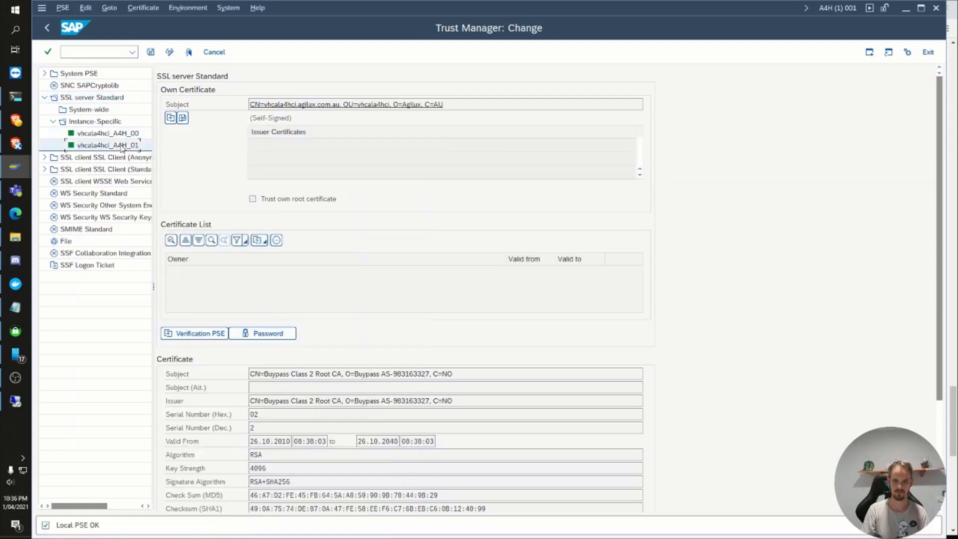
Step: Import the certificate response file for SSL server Standard once more and save the SSL PSE
double_click(121, 135)
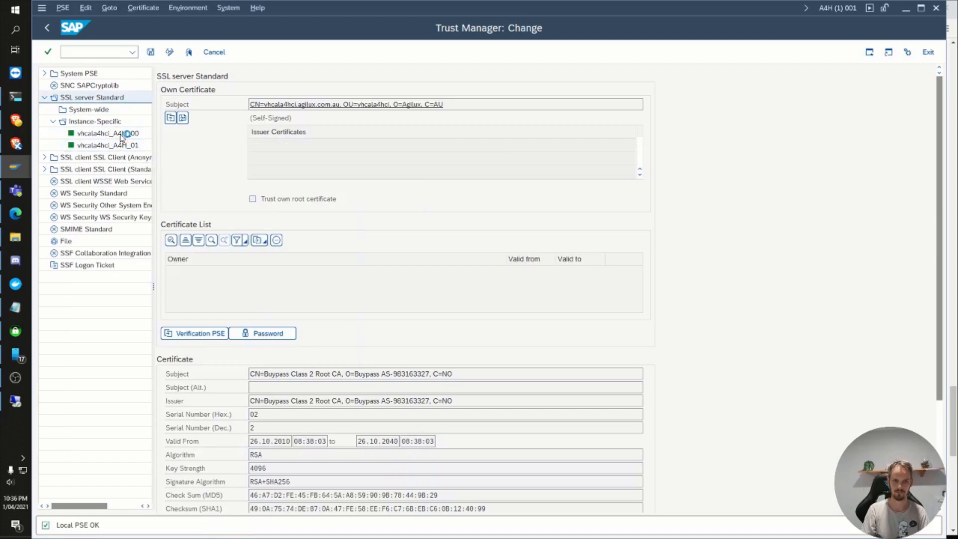
left_click(183, 118)
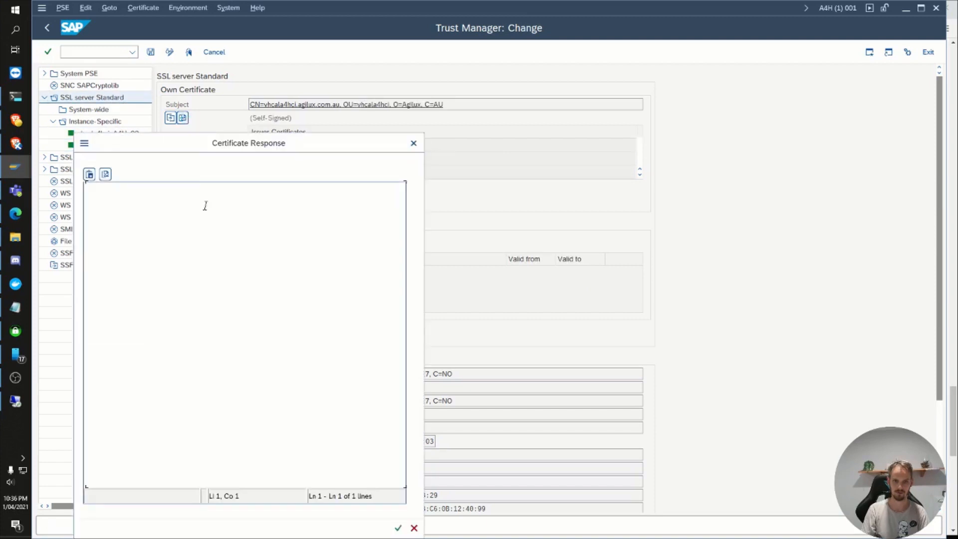
left_click(106, 174)
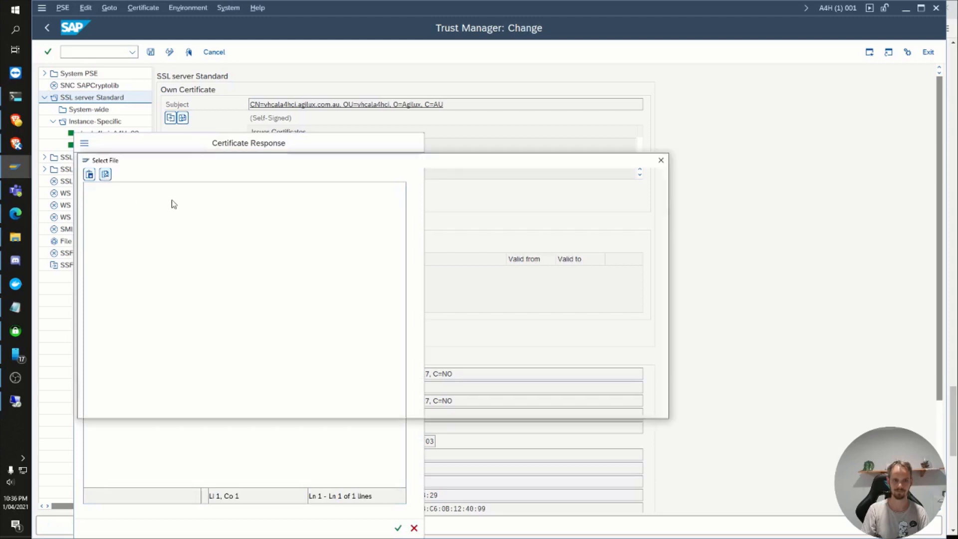
double_click(212, 224)
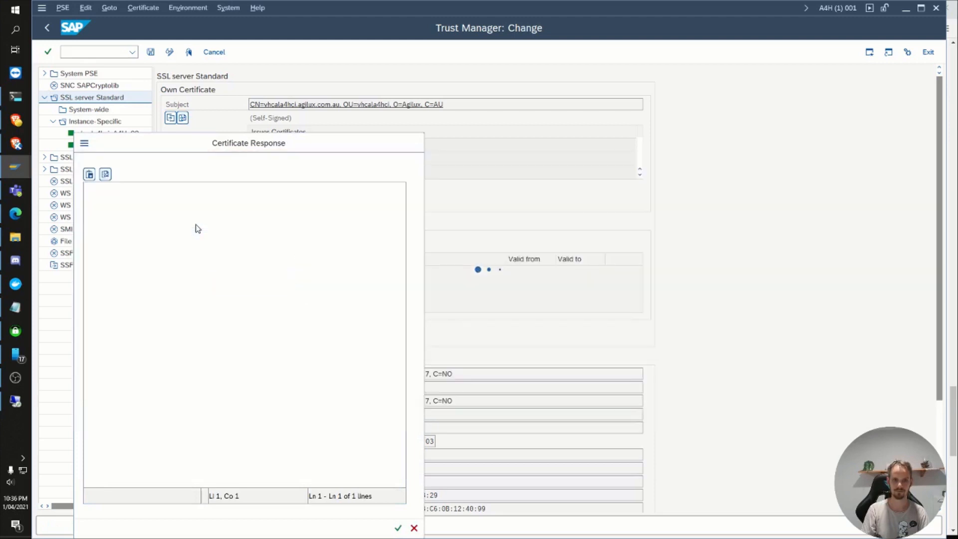
left_click(395, 527)
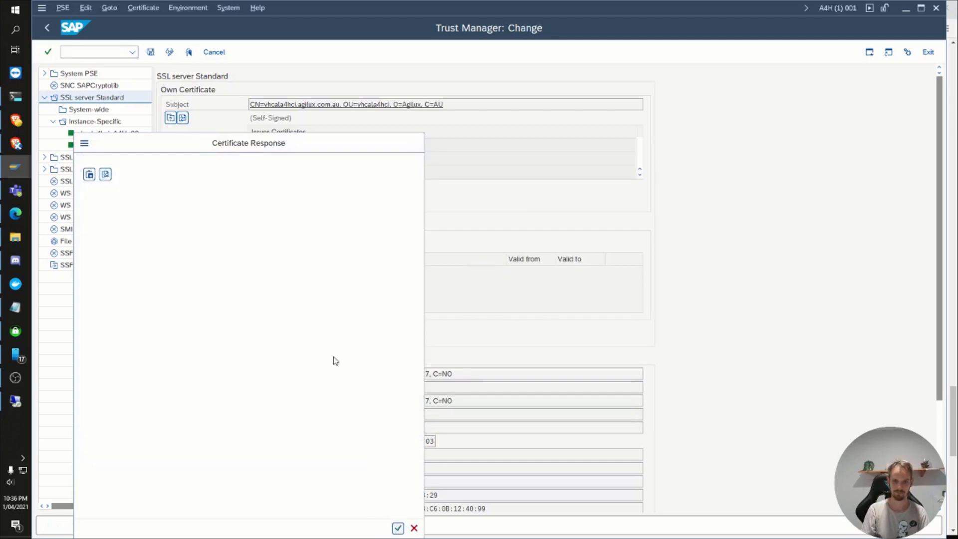
key("ctrl+s")
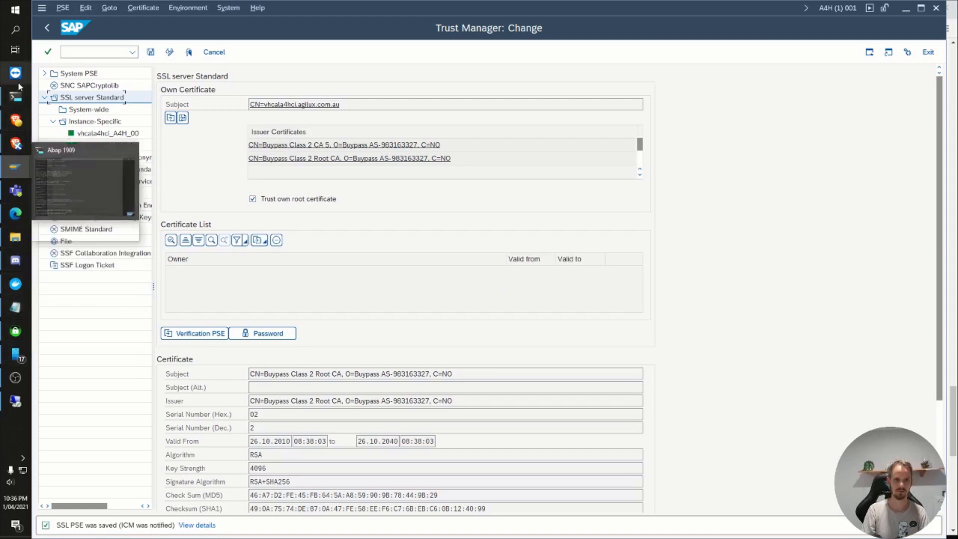
Step: Switch to Notepad and open the hosts file from C:\Windows\System32\drivers\etc, showing all file types
left_click(11, 6)
type("note")
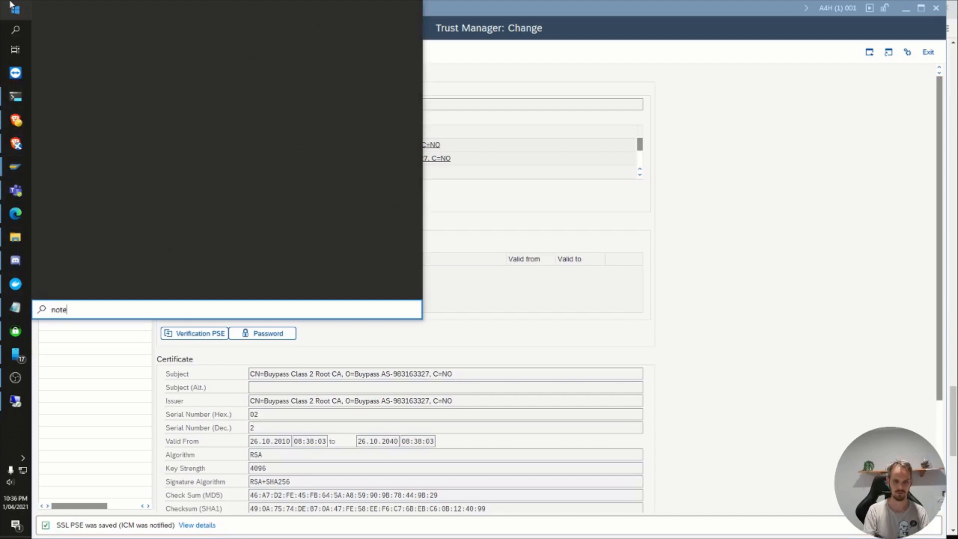
type("p")
key("Return")
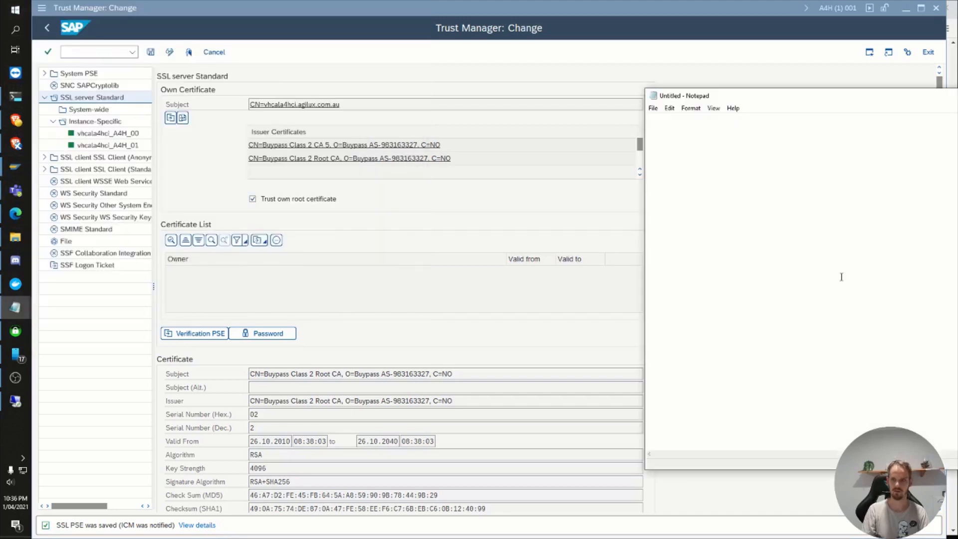
key("ctrl+o")
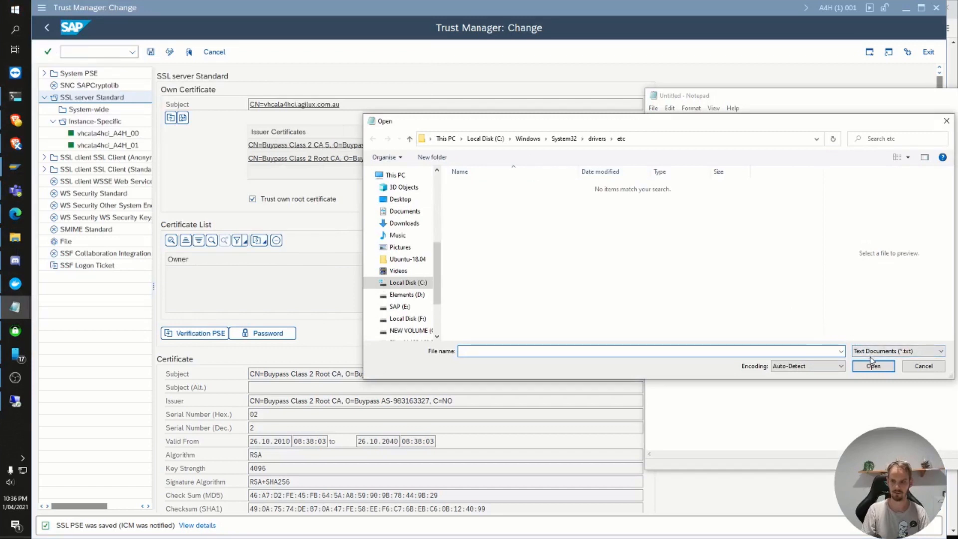
left_click(872, 353)
left_click(871, 360)
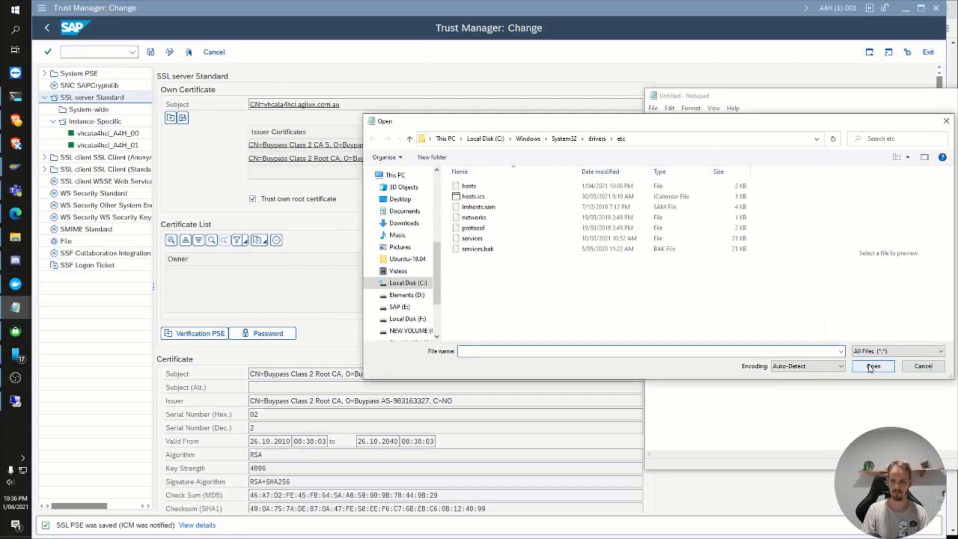
double_click(533, 186)
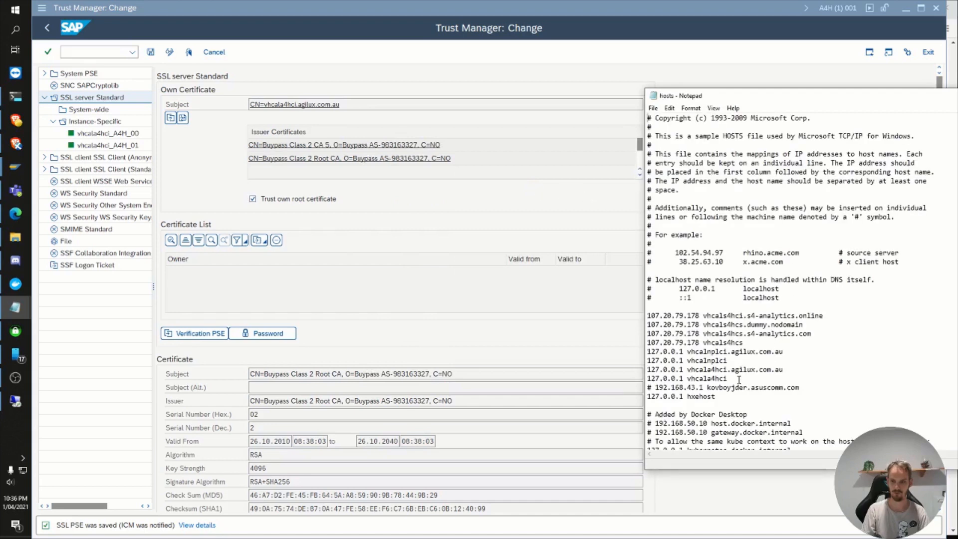
Step: Check the hosts entry mapping 127.0.0.1 to vhcala4hci.agilux.com.au, and close the file
left_click(685, 369)
left_click_drag(788, 371, 633, 368)
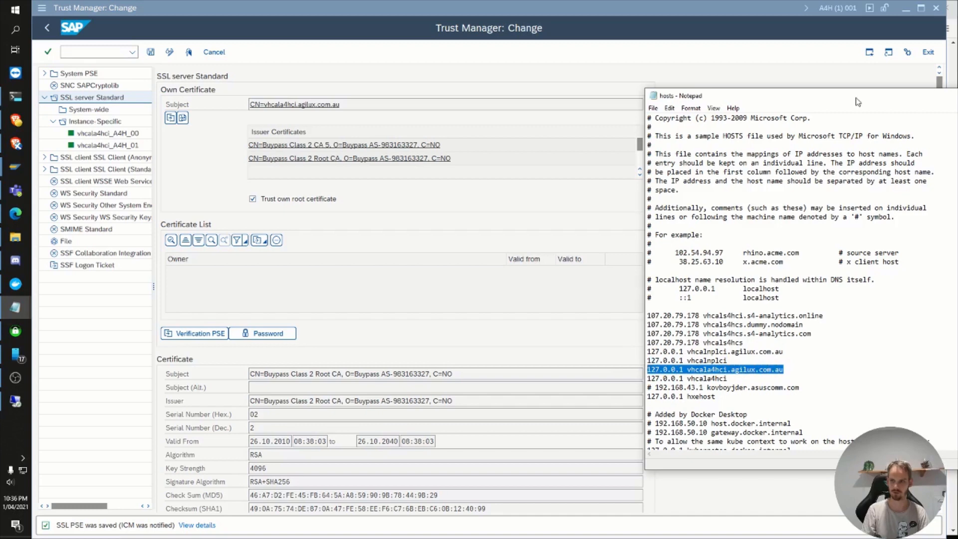
left_click_drag(856, 98, 492, 97)
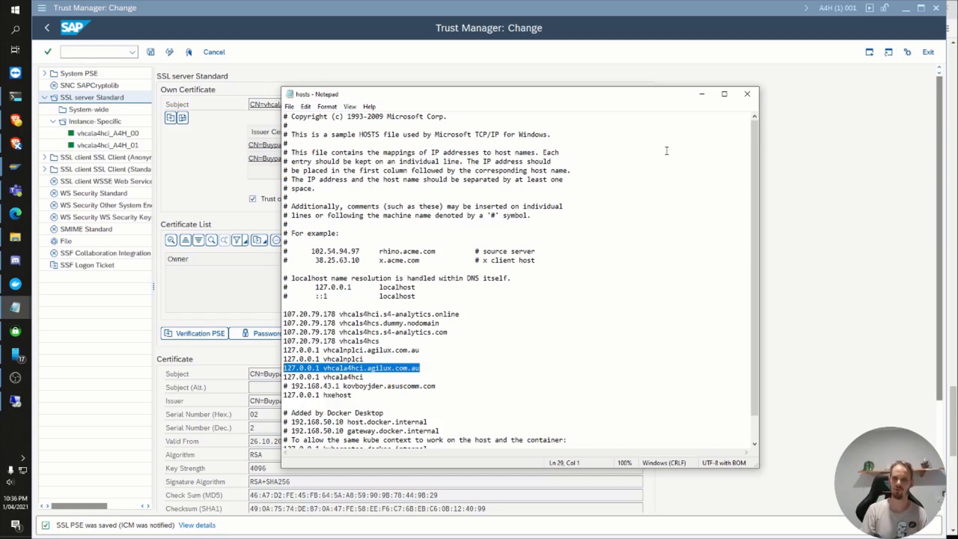
left_click(747, 94)
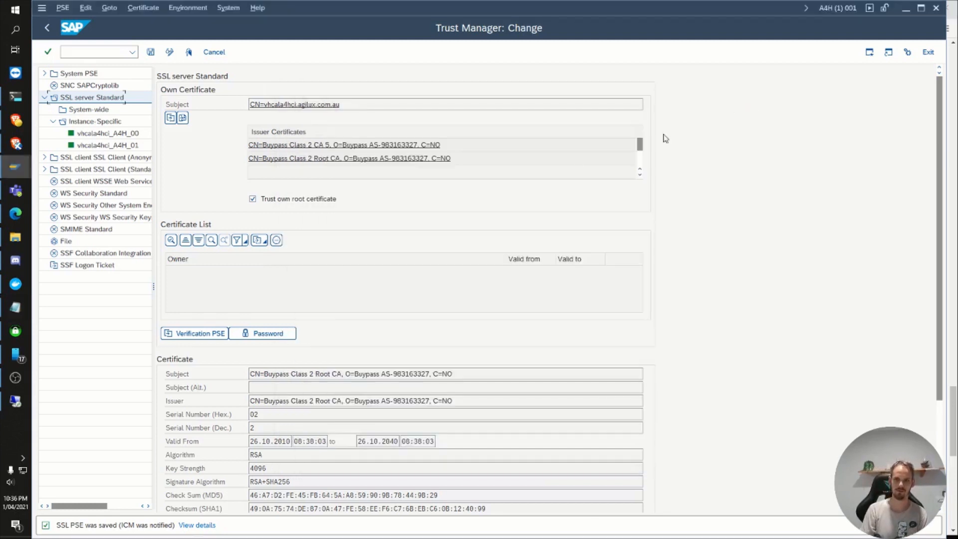
left_click(16, 213)
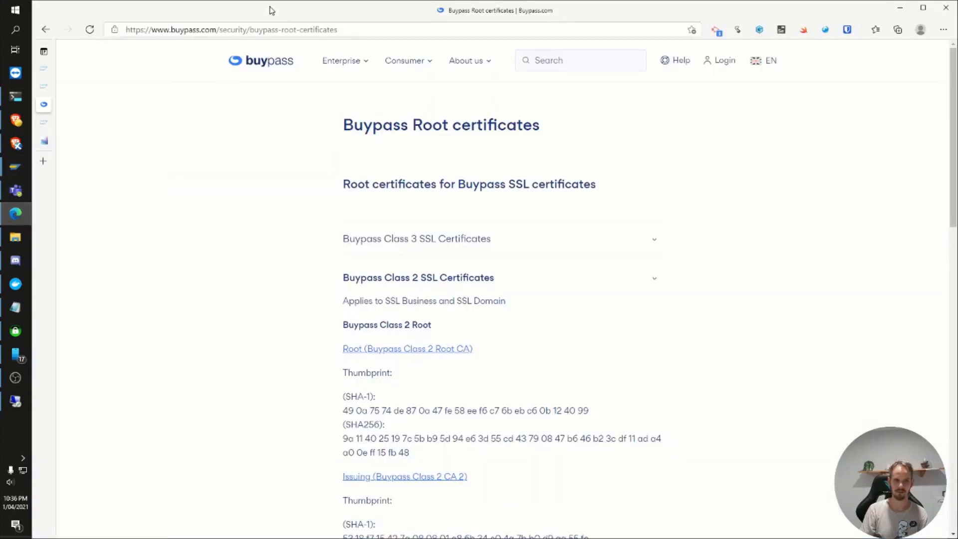
left_click(266, 29)
type("vhcal")
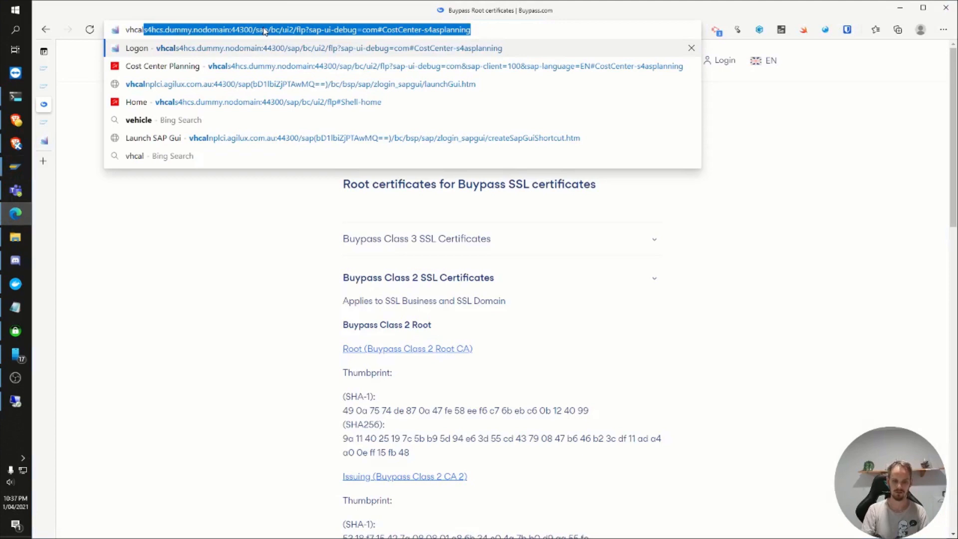
key("BackSpace")
type("a4")
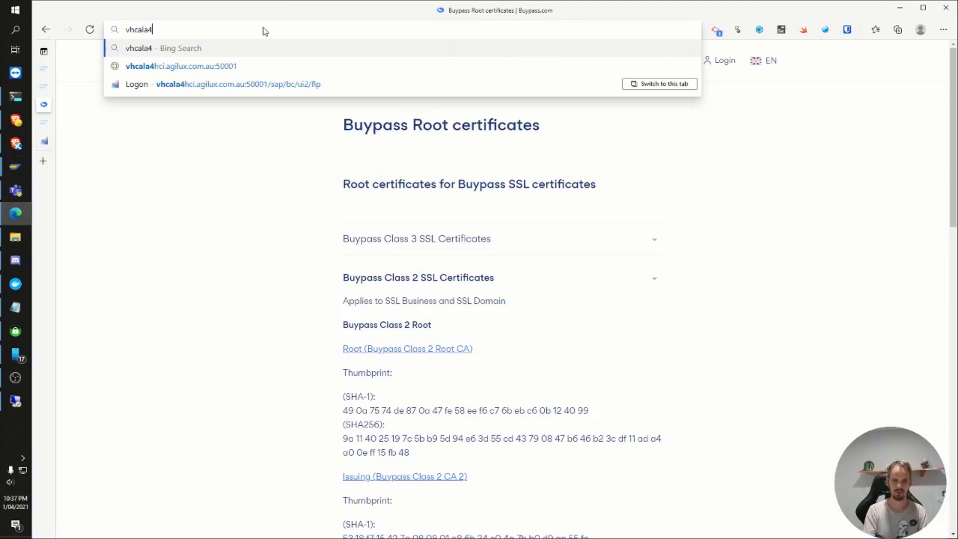
key("Down")
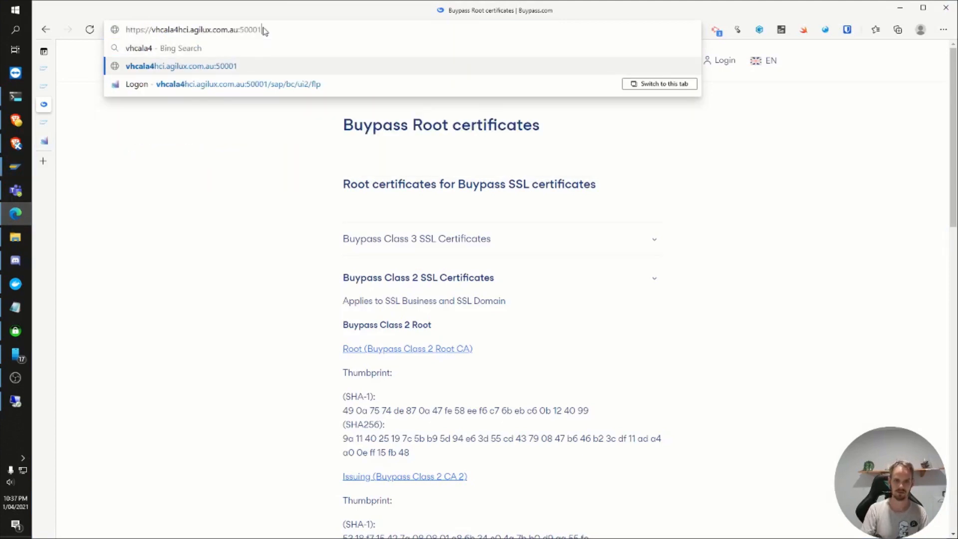
key("Down")
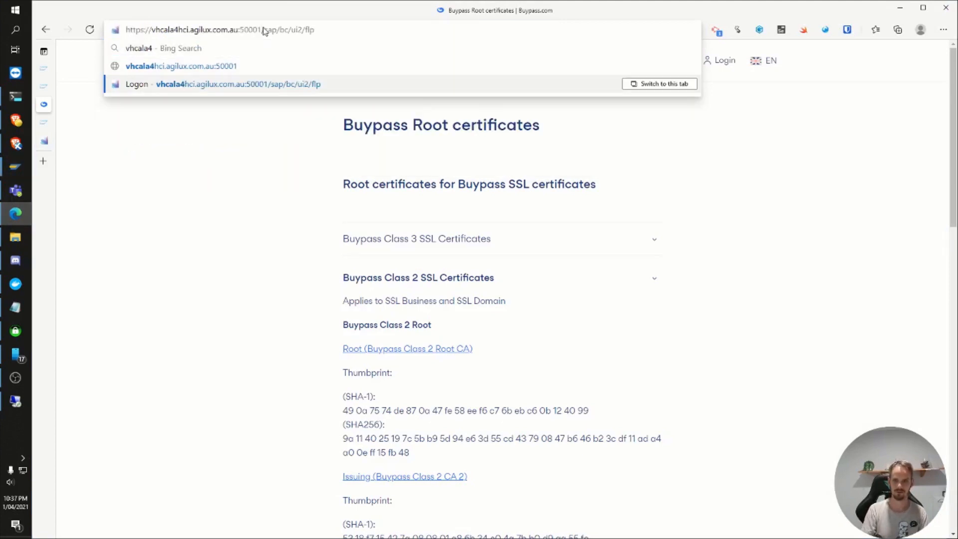
key("Return")
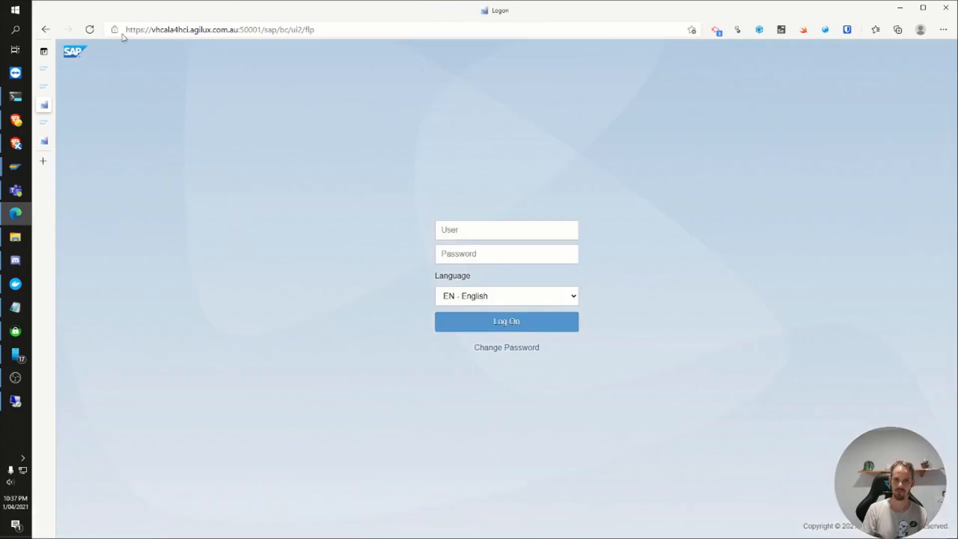
Step: Examine the issuer and validity of the logon page's SSL certificate, and close the certificate details
left_click(115, 30)
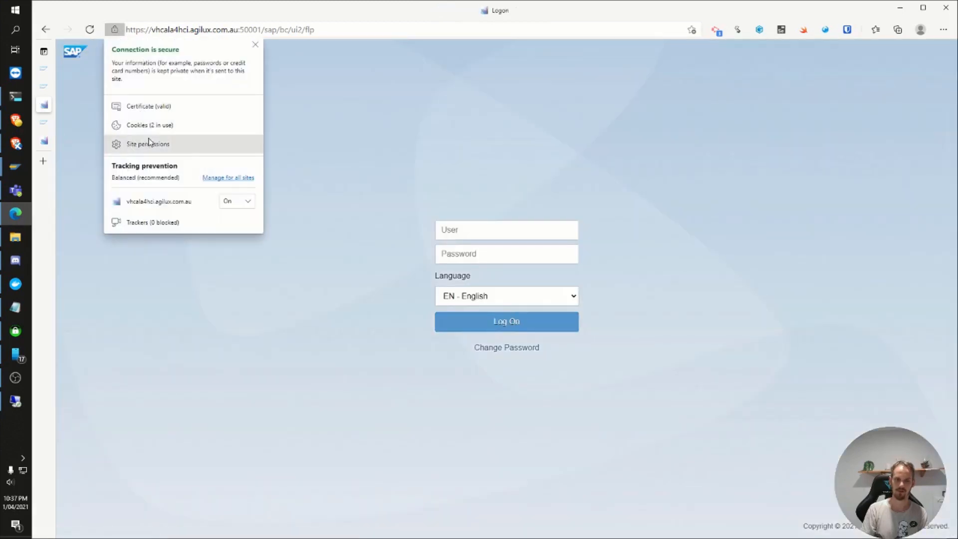
left_click(150, 107)
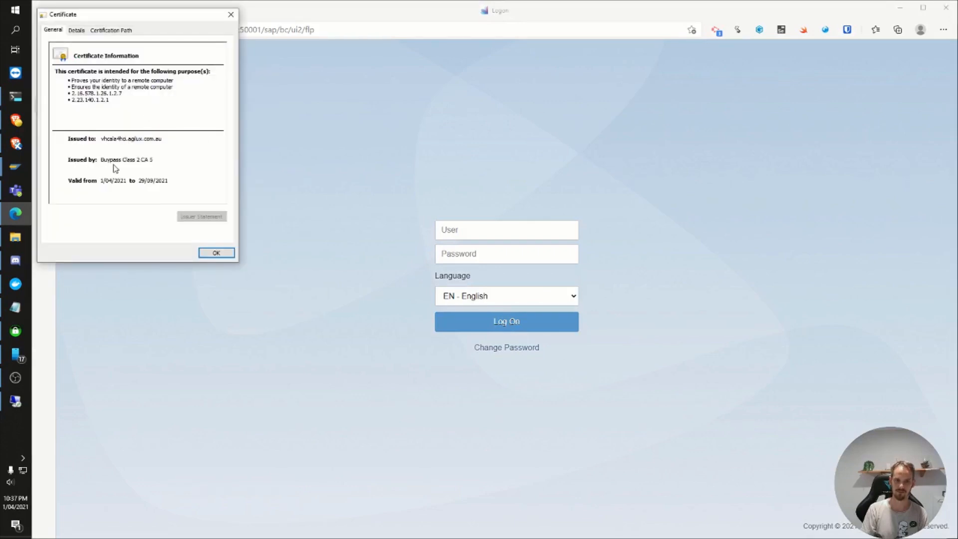
left_click(216, 255)
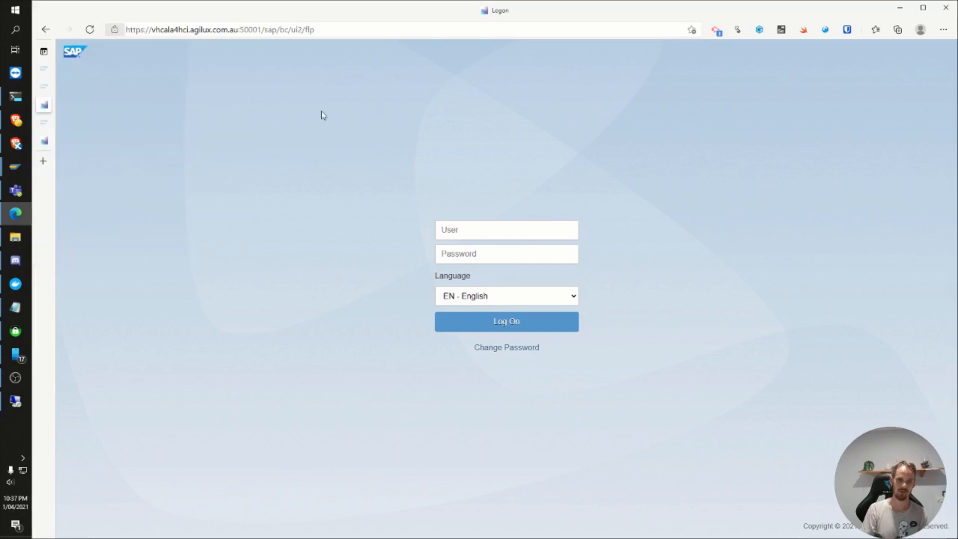
left_click(335, 31)
left_click(265, 209)
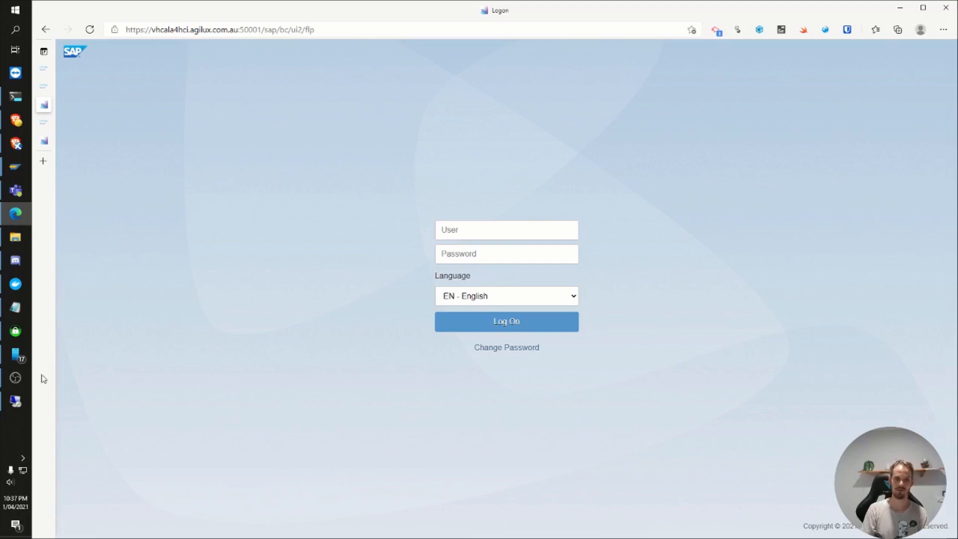
mouse_move(27, 382)
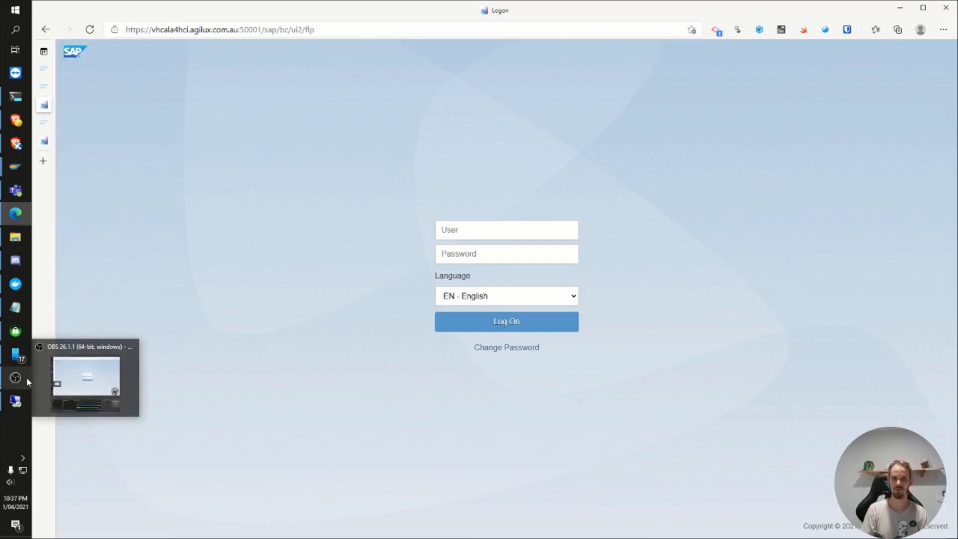